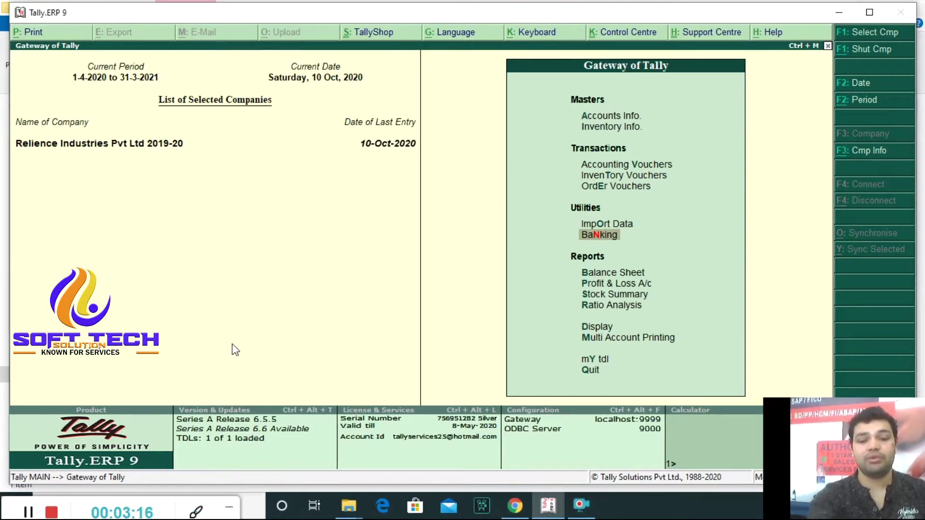
# - Review the company's accounting features, keep Maintain bill-wise details set to Yes, and save the features
pyautogui.press('F11')
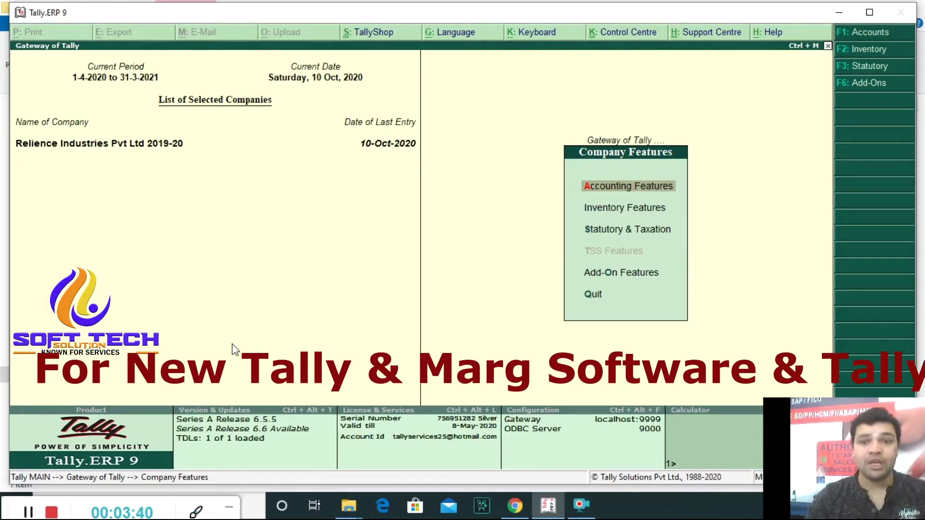
pyautogui.press('Down')
pyautogui.press('Up')
pyautogui.press('Return')
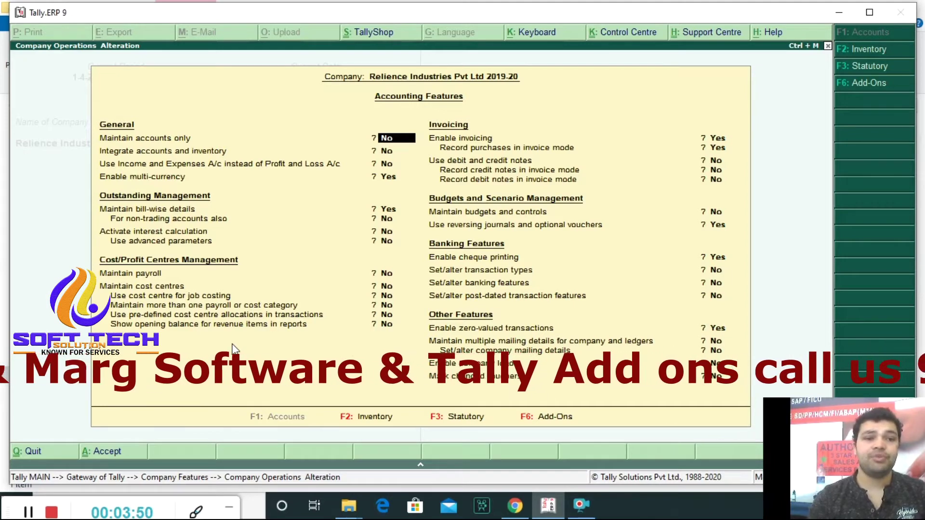
pyautogui.press('Return')
pyautogui.press('Return')
pyautogui.press('Return')
pyautogui.press('Return')
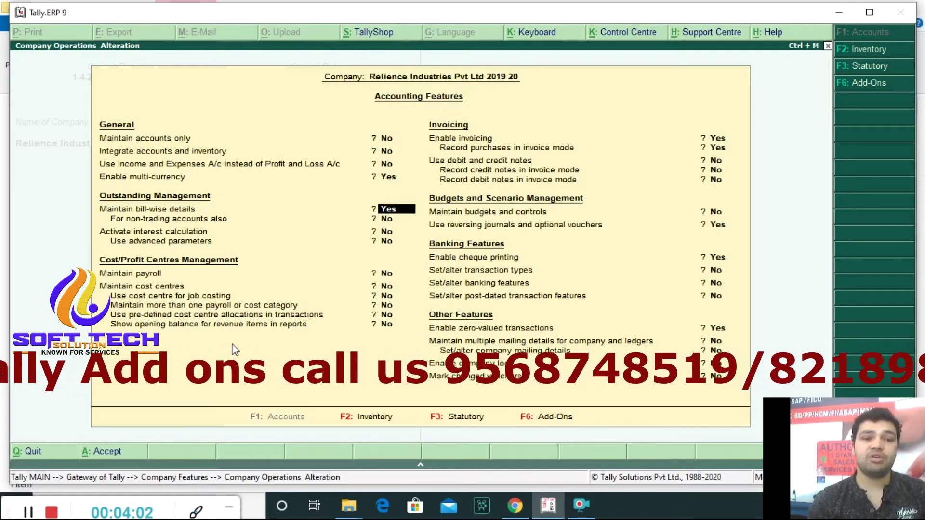
pyautogui.press('Return')
pyautogui.press('Return')
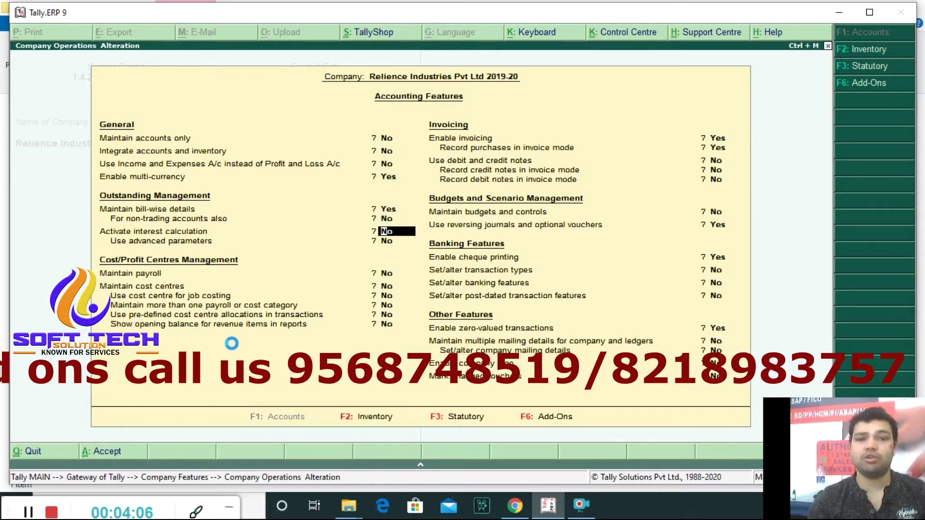
pyautogui.hotkey('ctrl', 'a')
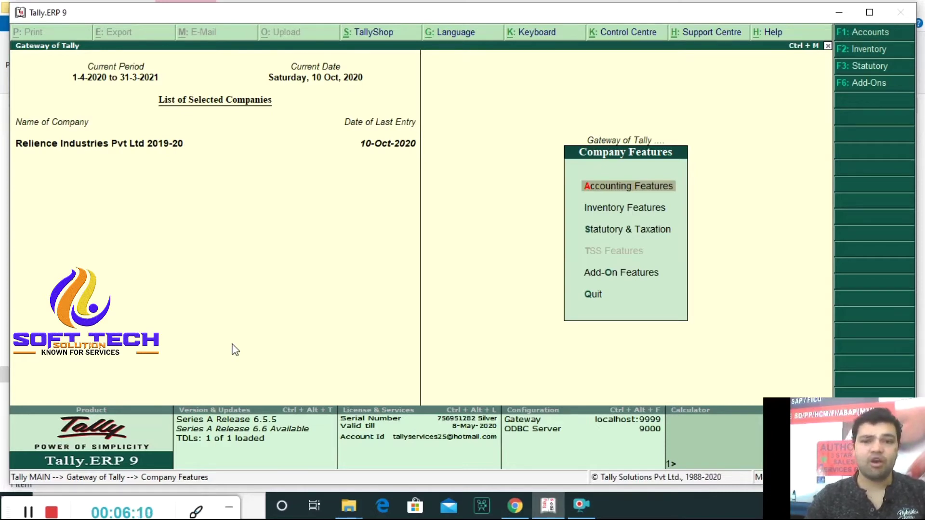
# - Leave the company features and open the creation form for a new single ledger in the accounts masters
pyautogui.press('Escape')
pyautogui.press('Up')
pyautogui.press('Up')
pyautogui.press('Up')
pyautogui.press('Up')
pyautogui.press('Up')
pyautogui.press('Up')
pyautogui.press('Up')
pyautogui.press('Down')
pyautogui.press('Return')
pyautogui.press('Escape')
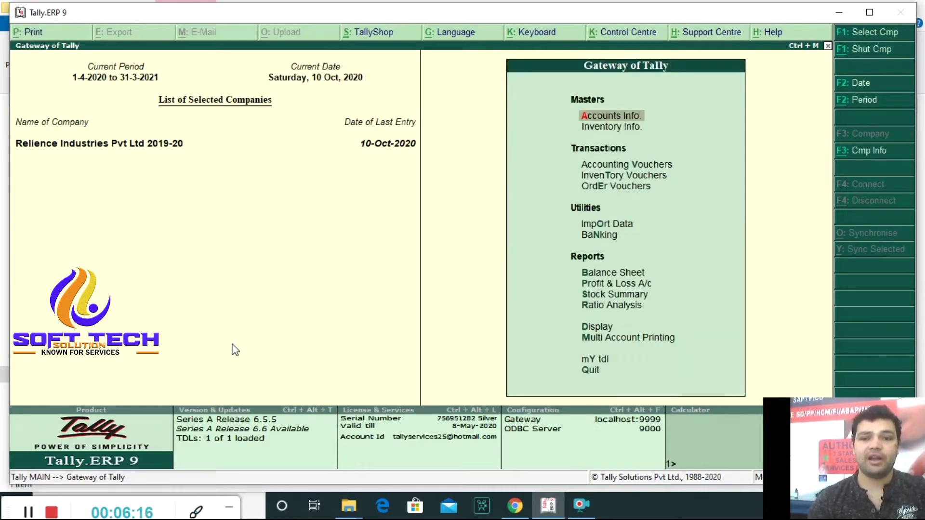
pyautogui.press('Return')
pyautogui.press('Down')
pyautogui.press('Return')
pyautogui.press('Up')
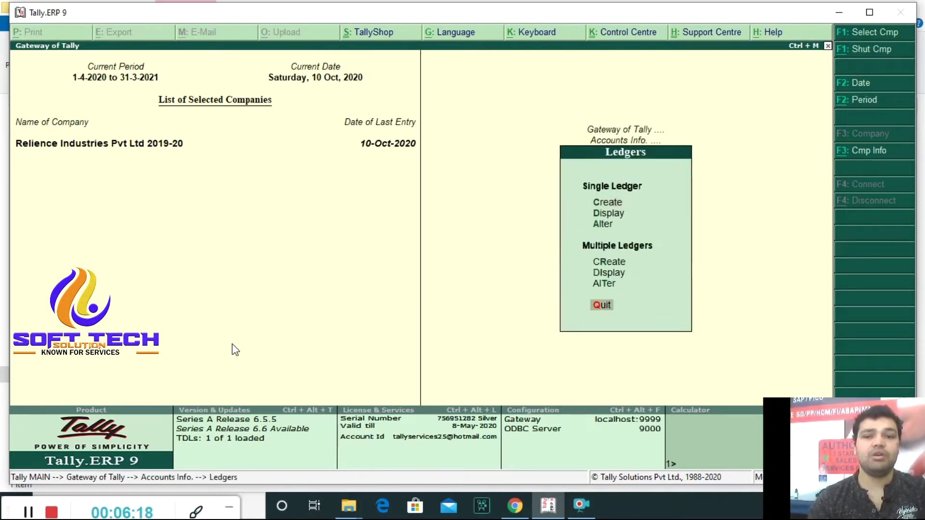
pyautogui.press('Down')
pyautogui.press('Return')
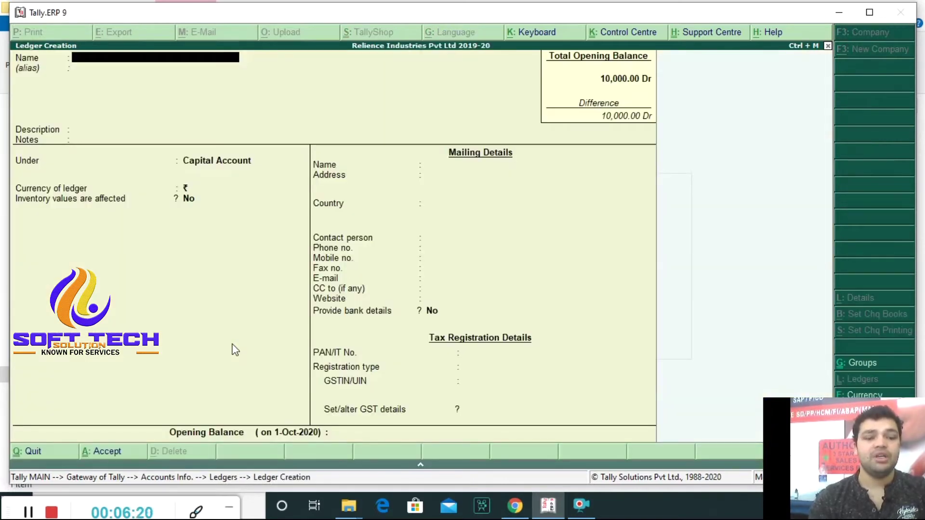
# - Name the new ledger Aman Lal & Sons with alias 1, leaving its description and notes blank
pyautogui.write('Aman La')
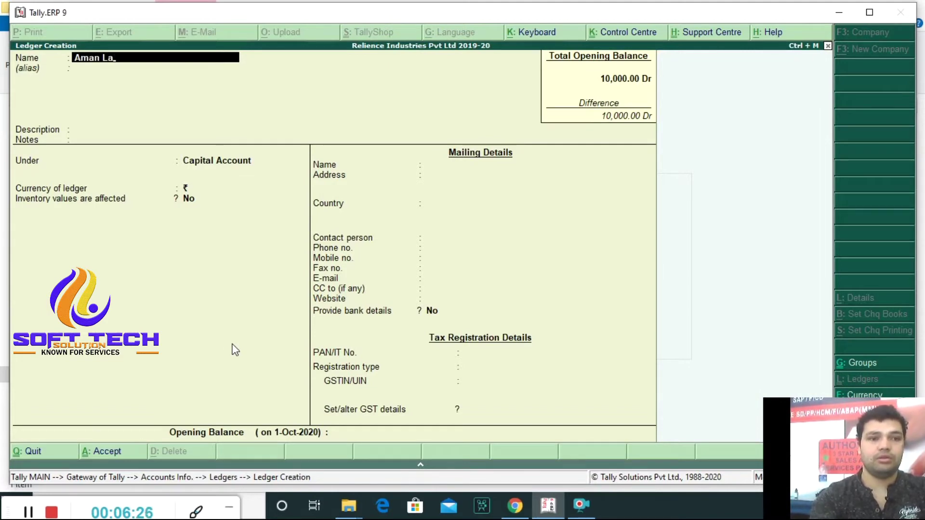
pyautogui.press('BackSpace')
pyautogui.press('BackSpace')
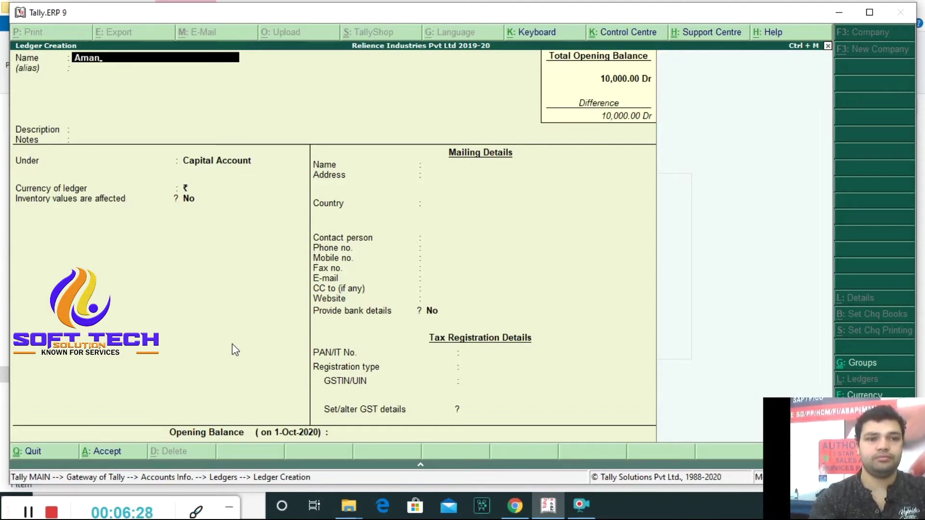
pyautogui.write('Lal')
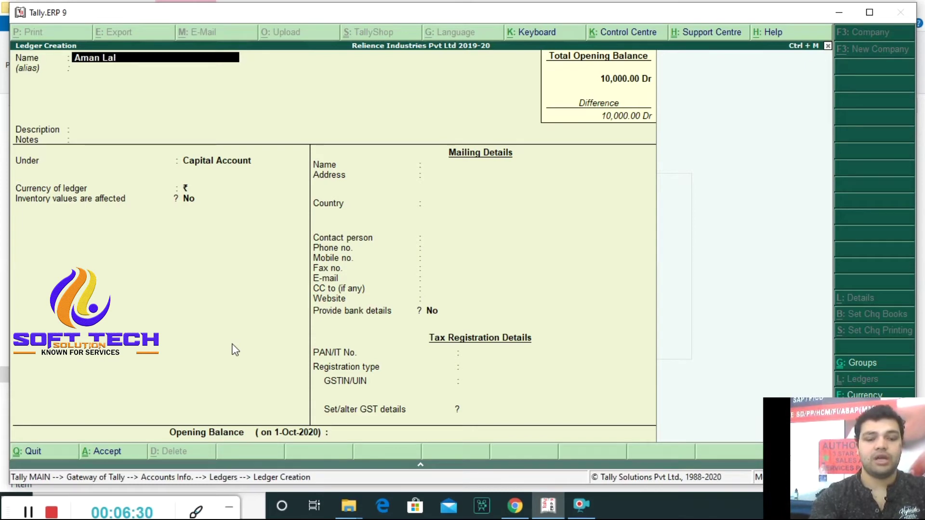
pyautogui.write(' & Sons')
pyautogui.press('Return')
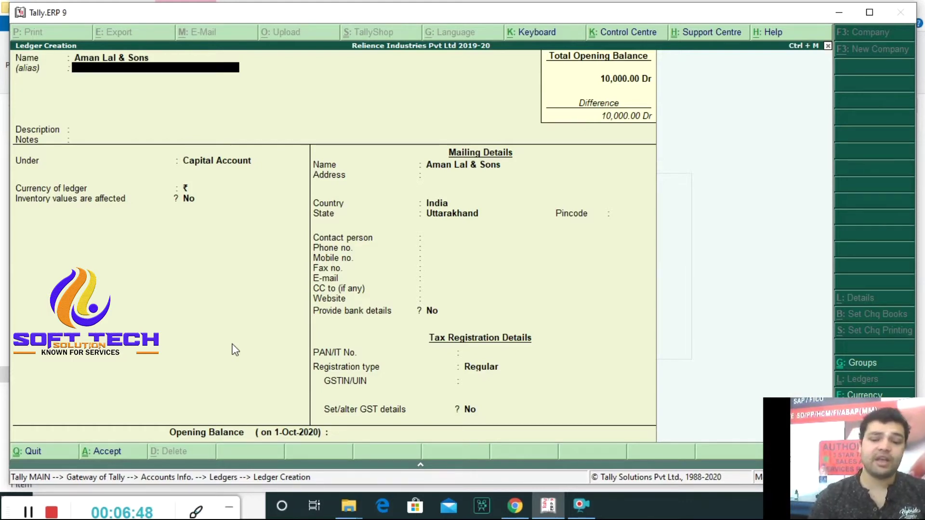
pyautogui.write('1')
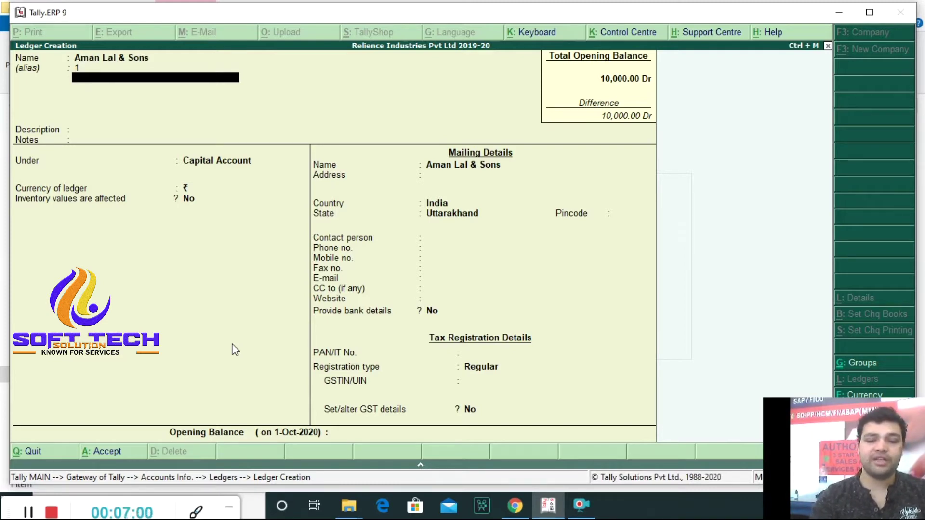
pyautogui.press('Return')
pyautogui.press('Return')
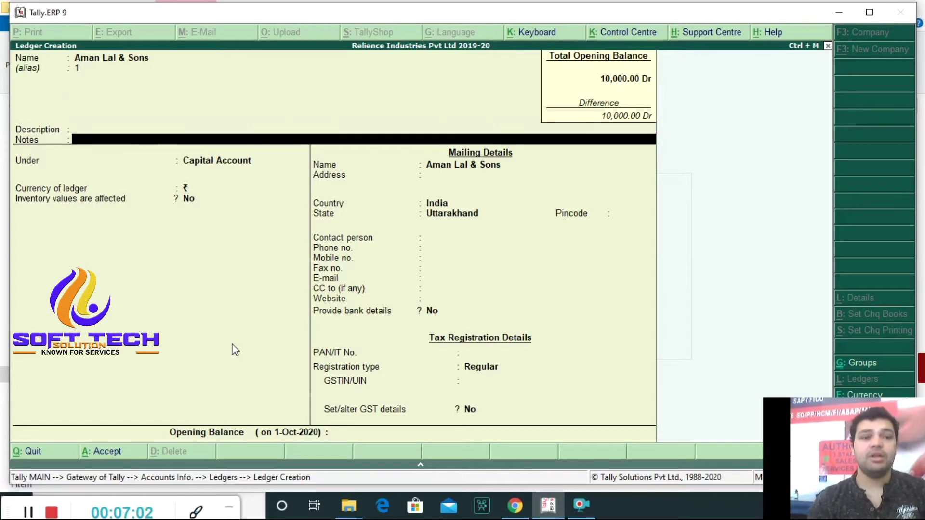
pyautogui.press('Return')
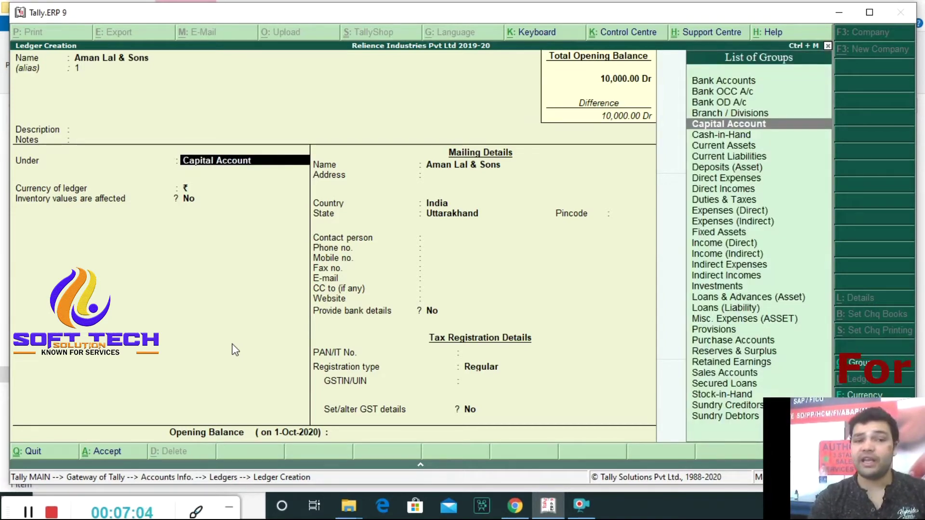
# - Place the new ledger under the Sundry Debtors group
pyautogui.write('S')
pyautogui.press('Down')
pyautogui.press('Down')
pyautogui.press('Down')
pyautogui.press('Down')
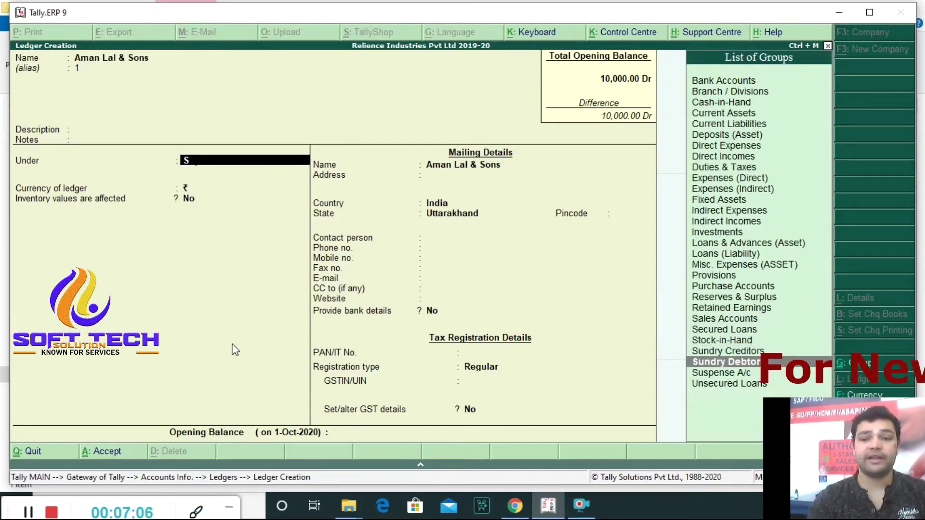
pyautogui.press('Return')
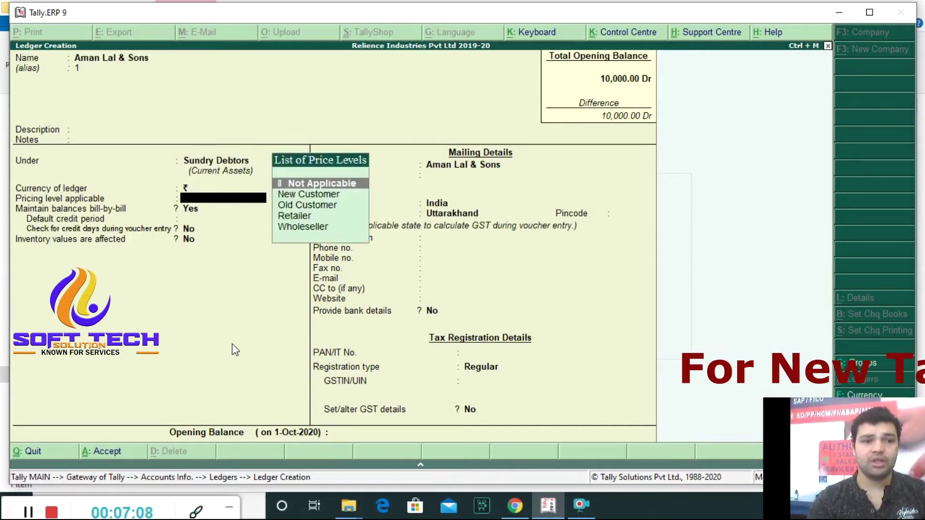
# - Set the ledger's pricing level to Not Applicable, keep bill-by-bill balances on Yes, and leave the default credit period blank
pyautogui.press('Return')
pyautogui.press('Return')
pyautogui.press('BackSpace')
pyautogui.press('BackSpace')
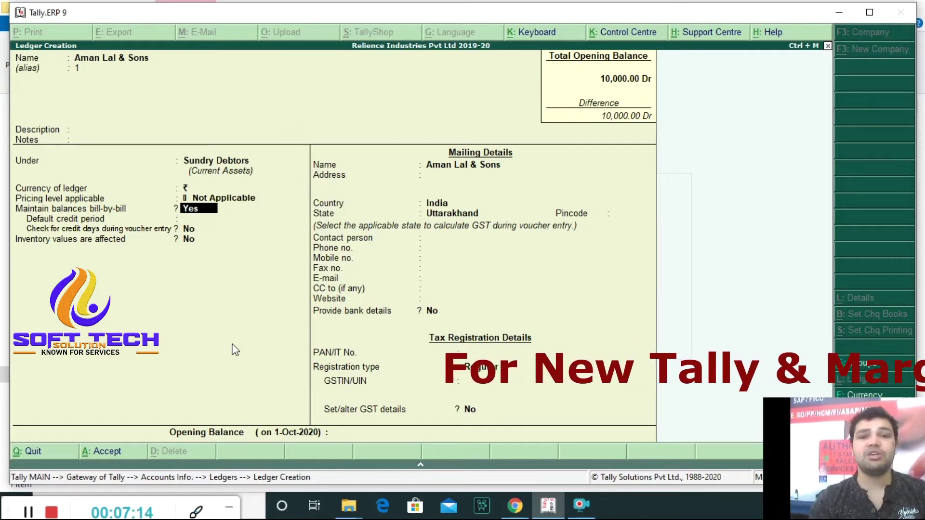
pyautogui.press('Return')
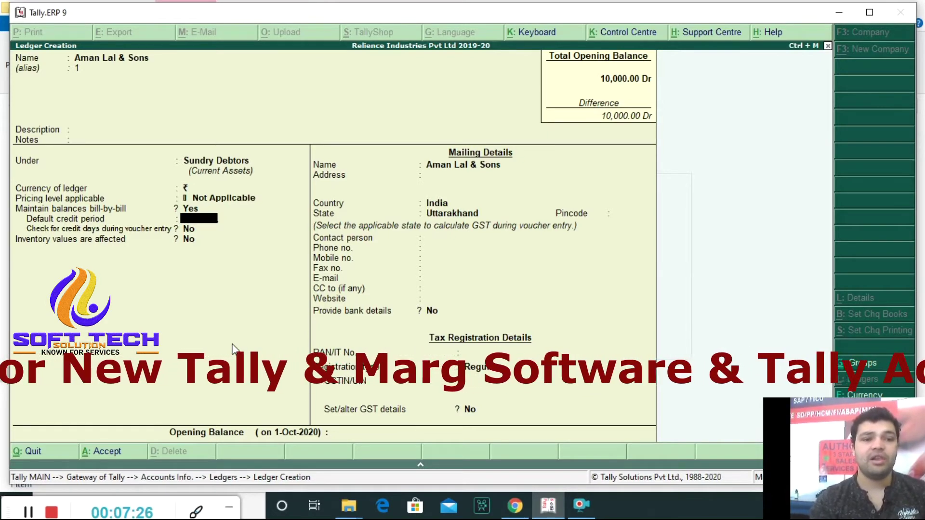
pyautogui.press('Return')
pyautogui.press('Return')
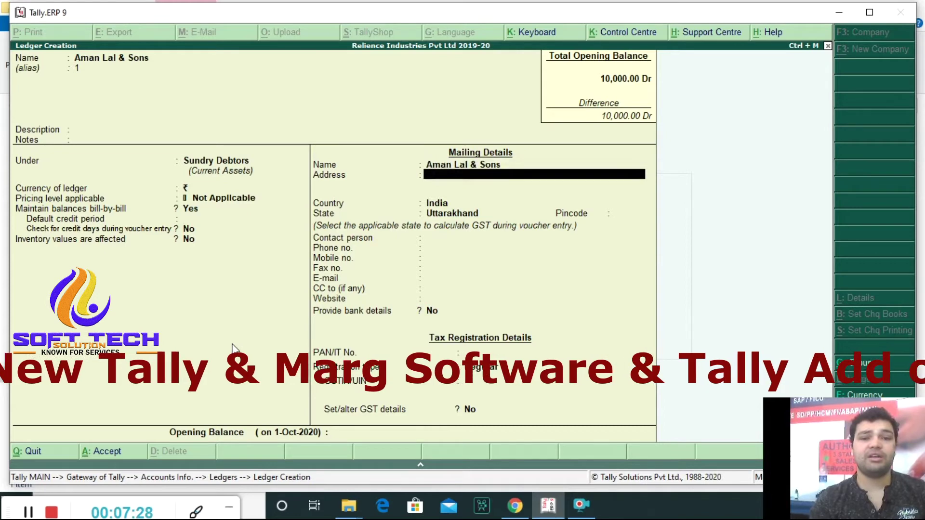
# - Enter the customer's street address in the mailing details, keeping India and Uttarakhand as country and state
pyautogui.write('Raj')
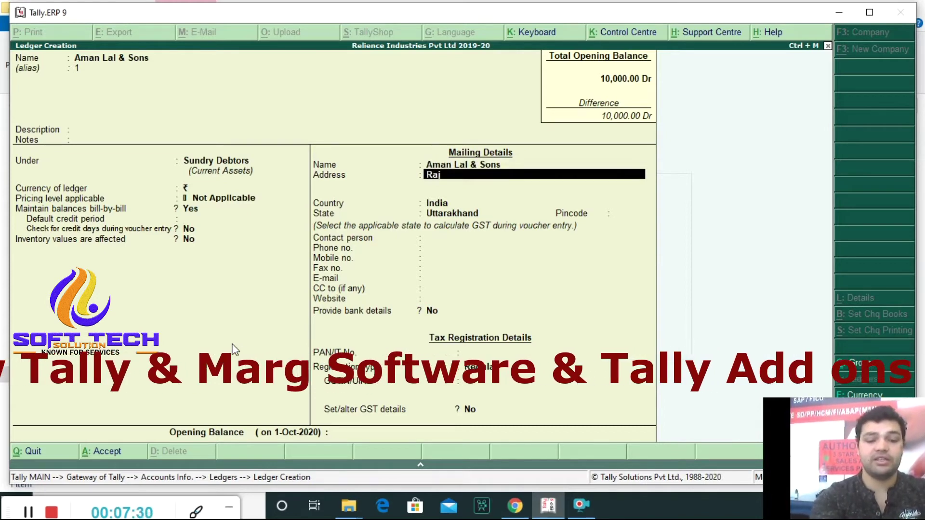
pyautogui.write('pur Road')
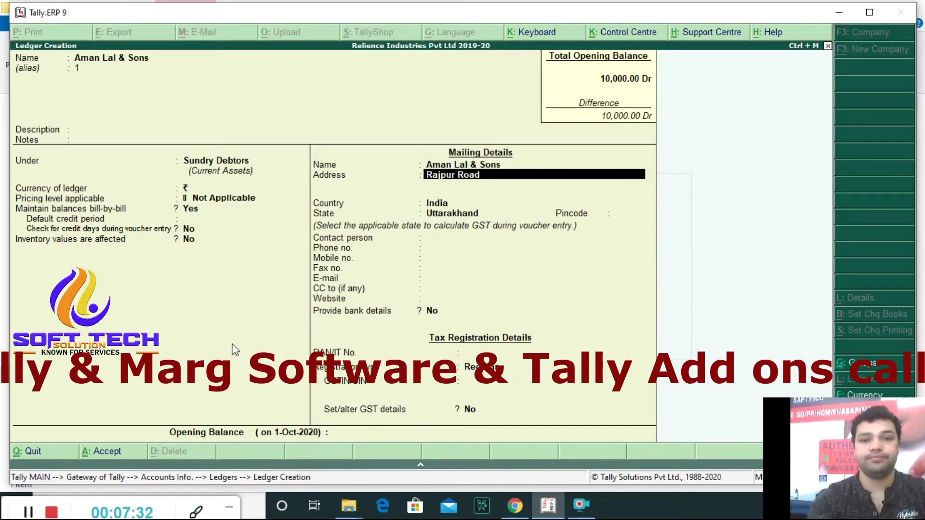
pyautogui.press('Return')
pyautogui.press('Return')
pyautogui.press('Return')
pyautogui.press('Return')
pyautogui.press('Return')
pyautogui.press('Return')
pyautogui.press('Return')
pyautogui.press('Return')
pyautogui.press('Return')
pyautogui.press('Return')
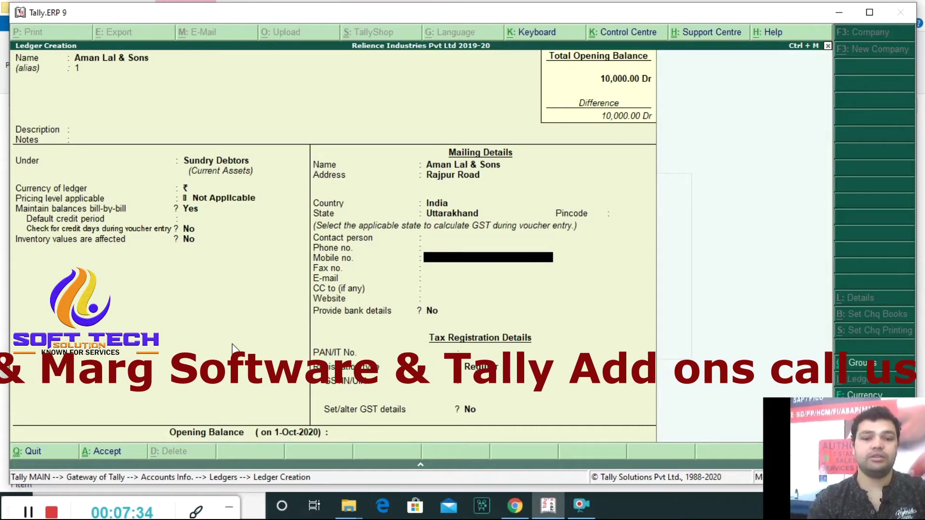
# - Look through the contact fields in the mailing details, including contact person, phone number and mobile number
pyautogui.press('Return')
pyautogui.press('Return')
pyautogui.press('Up')
pyautogui.press('Up')
pyautogui.press('Up')
pyautogui.press('Up')
pyautogui.press('Up')
pyautogui.press('Up')
pyautogui.press('Up')
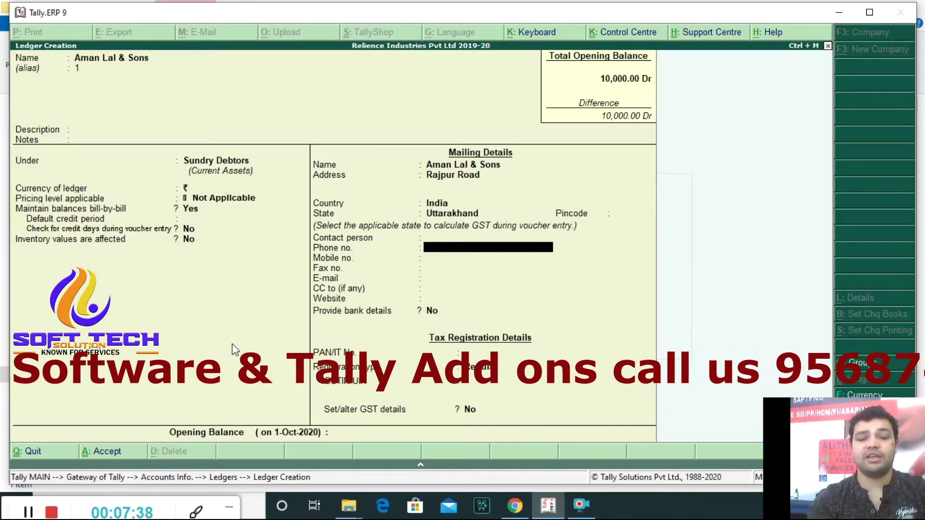
pyautogui.press('Up')
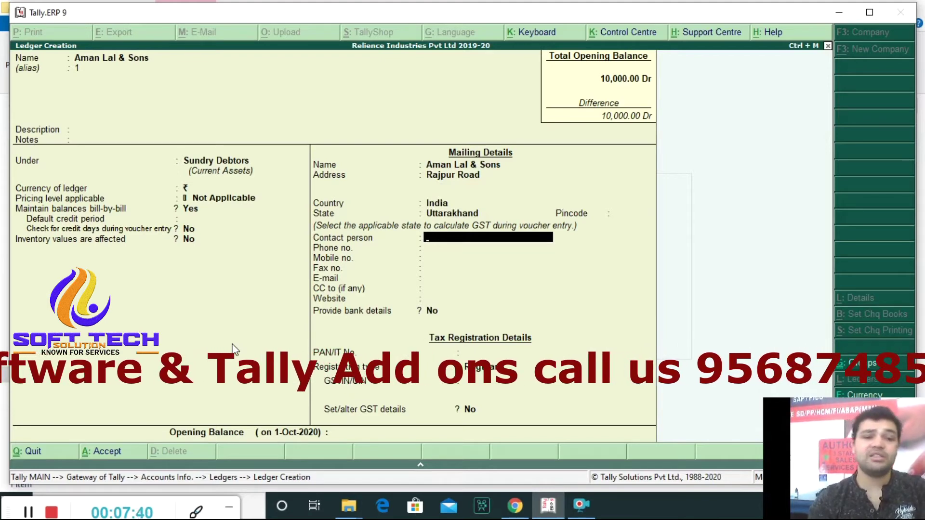
pyautogui.press('Down')
pyautogui.press('Down')
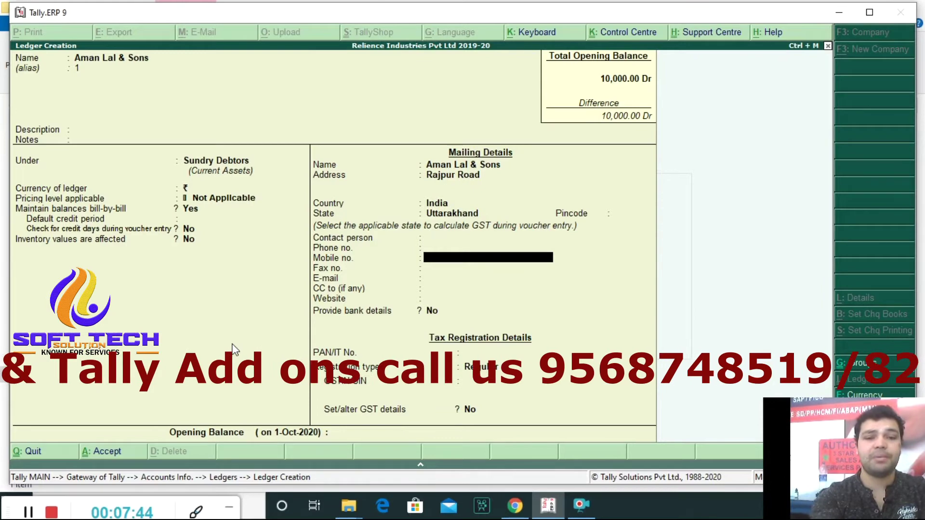
# - Set Provide contact details to No in the ledger configuration and accept it
pyautogui.press('F12')
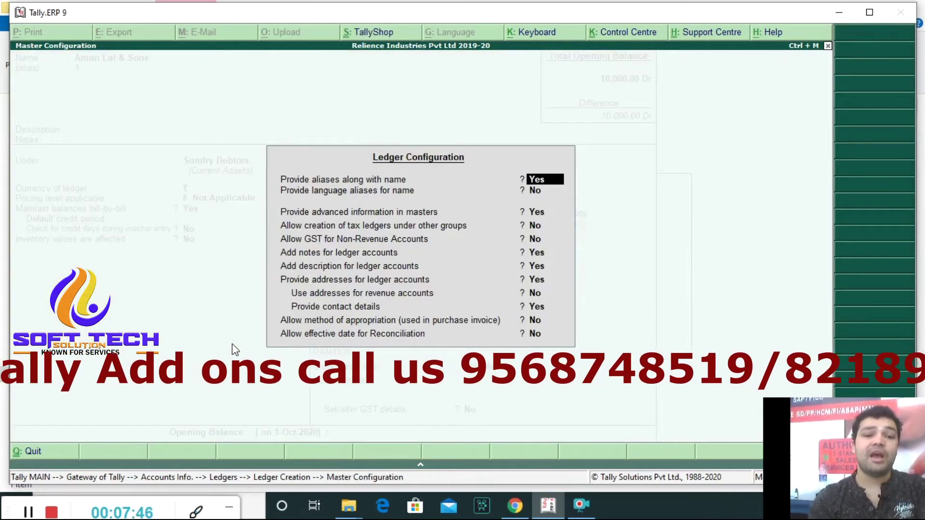
pyautogui.press('Down')
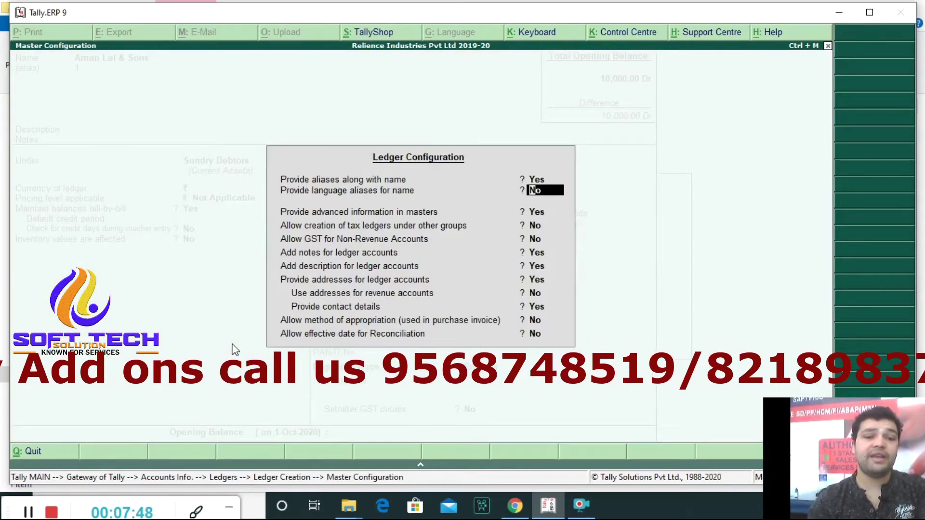
pyautogui.press('Down')
pyautogui.press('Down')
pyautogui.press('Down')
pyautogui.press('Down')
pyautogui.press('Down')
pyautogui.press('Down')
pyautogui.press('Down')
pyautogui.press('Down')
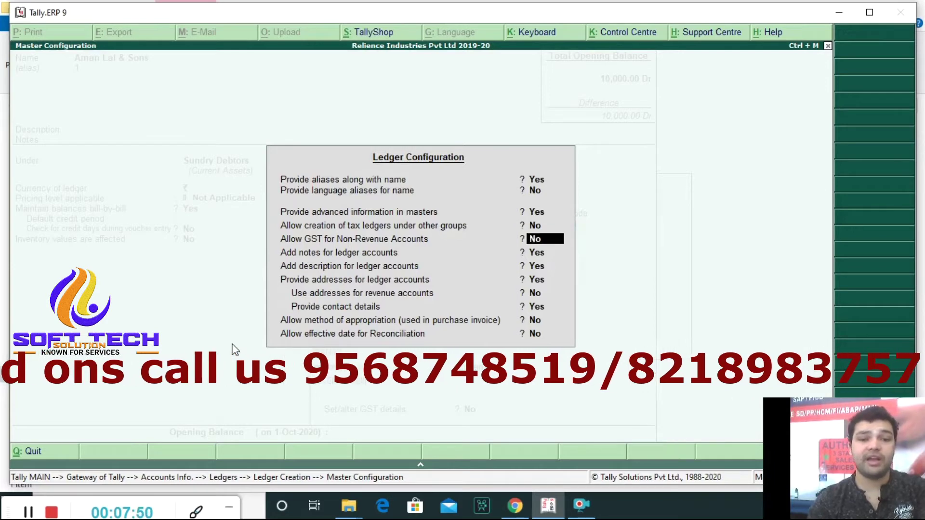
pyautogui.press('n')
pyautogui.hotkey('ctrl', 'a')
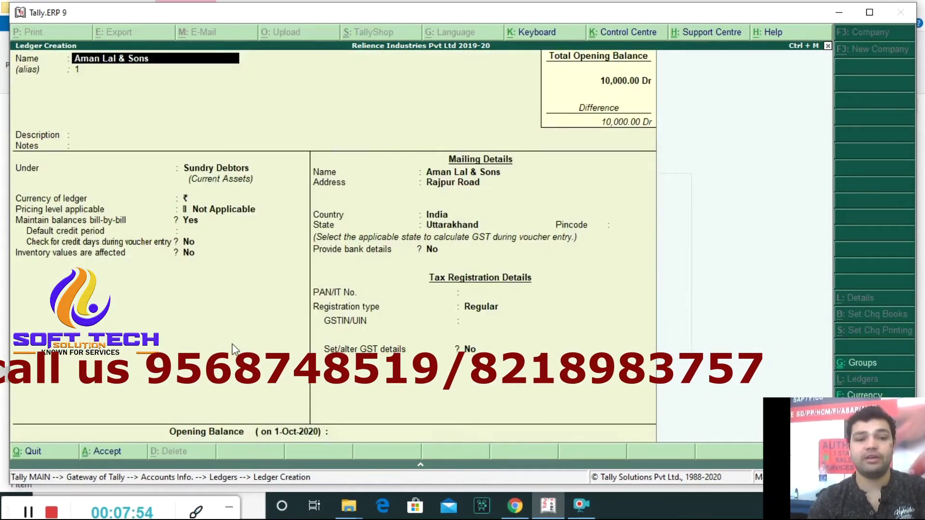
# - Go through the ledger form to the mailing address and examine which mailing fields are offered
pyautogui.press('Return')
pyautogui.press('Return')
pyautogui.press('Return')
pyautogui.press('Return')
pyautogui.press('Return')
pyautogui.press('Return')
pyautogui.press('Return')
pyautogui.press('Return')
pyautogui.press('Return')
pyautogui.press('Return')
pyautogui.press('Return')
pyautogui.press('Return')
pyautogui.press('Return')
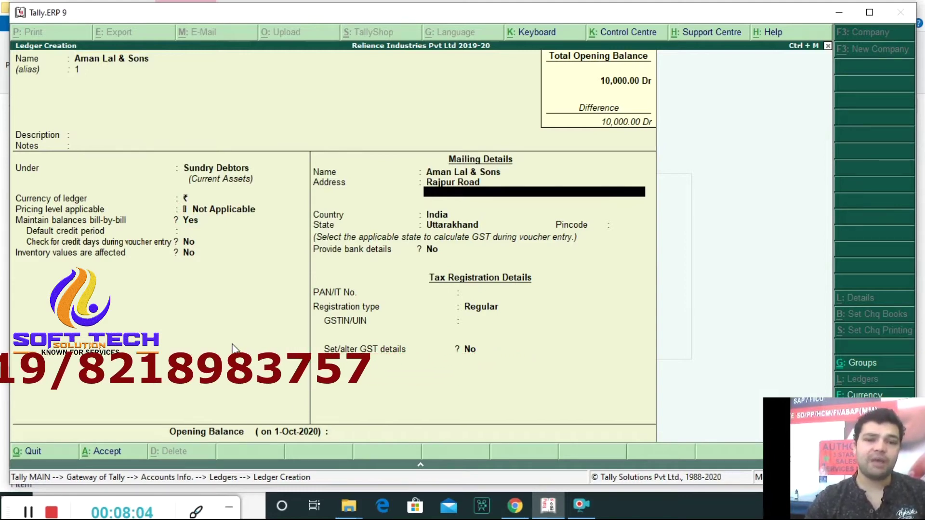
# - Set Provide contact details back to Yes in the ledger configuration and accept the remaining options
pyautogui.press('F12')
pyautogui.press('Return')
pyautogui.press('Return')
pyautogui.press('Return')
pyautogui.press('Return')
pyautogui.press('Return')
pyautogui.press('Return')
pyautogui.press('Return')
pyautogui.press('Return')
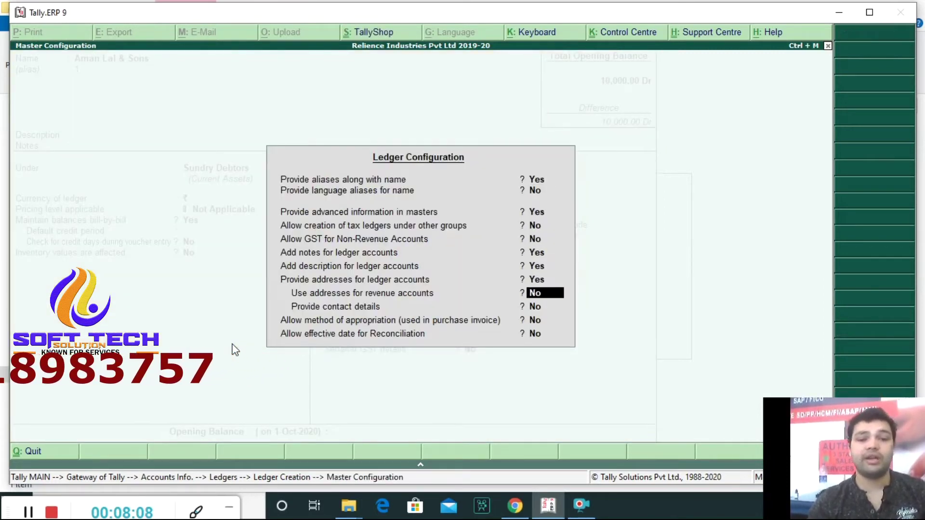
pyautogui.press('Return')
pyautogui.write('y')
pyautogui.press('Return')
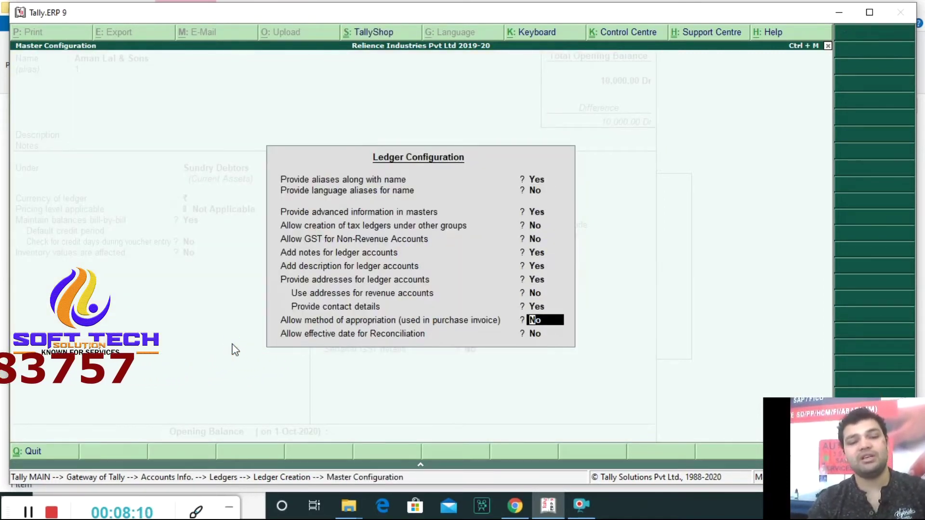
pyautogui.press('Return')
pyautogui.press('Return')
# - Go through the ledger form from its name down to the phone number and check the contact fields
pyautogui.press('Return')
pyautogui.press('Return')
pyautogui.press('Return')
pyautogui.press('Return')
pyautogui.press('Return')
pyautogui.press('Return')
pyautogui.press('Return')
pyautogui.press('Return')
pyautogui.press('Return')
pyautogui.press('Return')
pyautogui.press('Return')
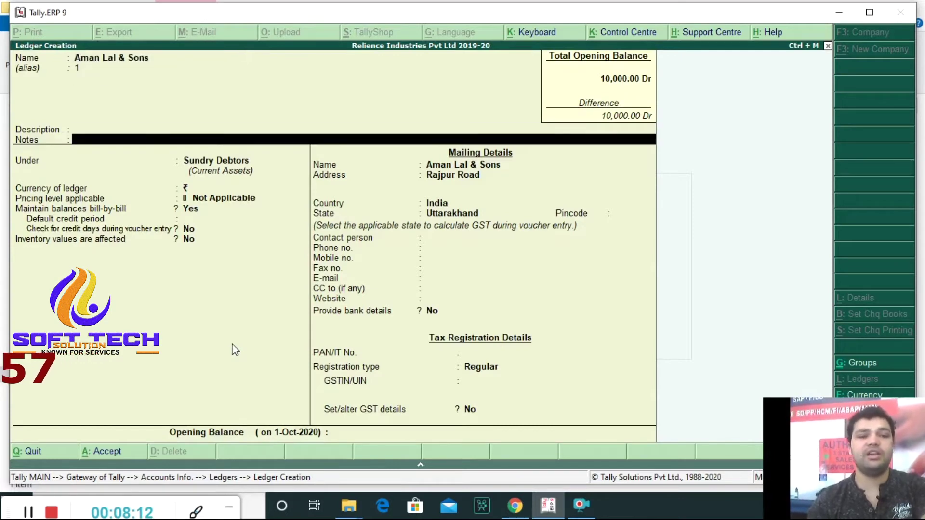
pyautogui.press('Return')
pyautogui.press('Return')
pyautogui.press('Return')
pyautogui.press('Return')
pyautogui.press('Return')
pyautogui.press('Return')
pyautogui.press('Return')
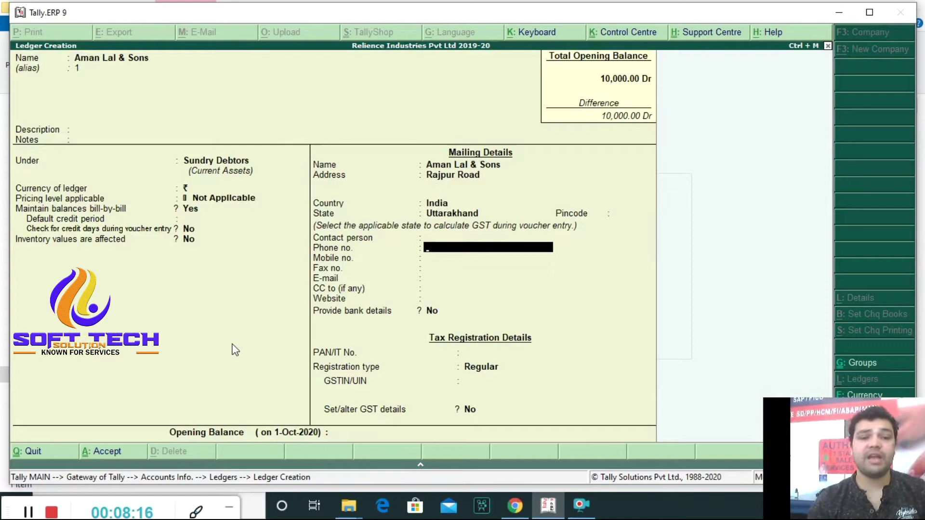
# - Examine the ledger's contact fields, from contact person and phone number down to mobile number and e-mail
pyautogui.press('BackSpace')
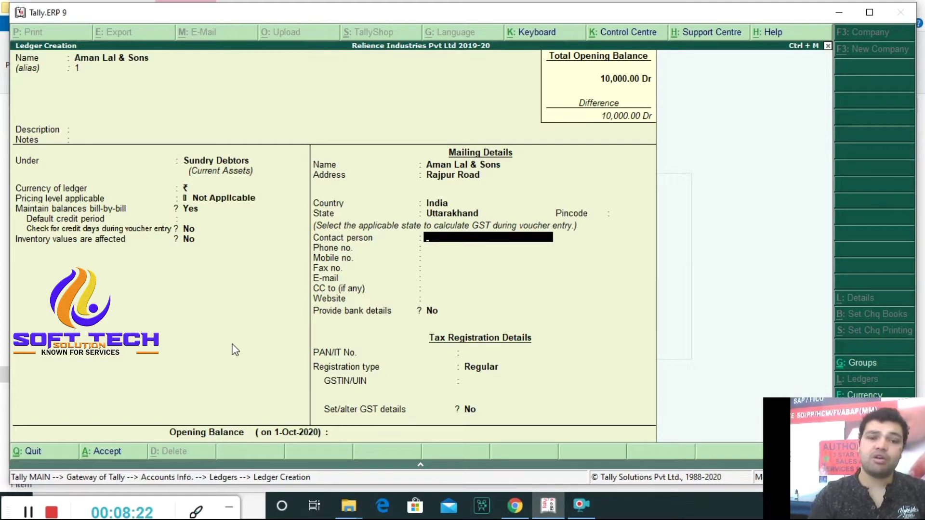
pyautogui.press('Return')
pyautogui.press('Return')
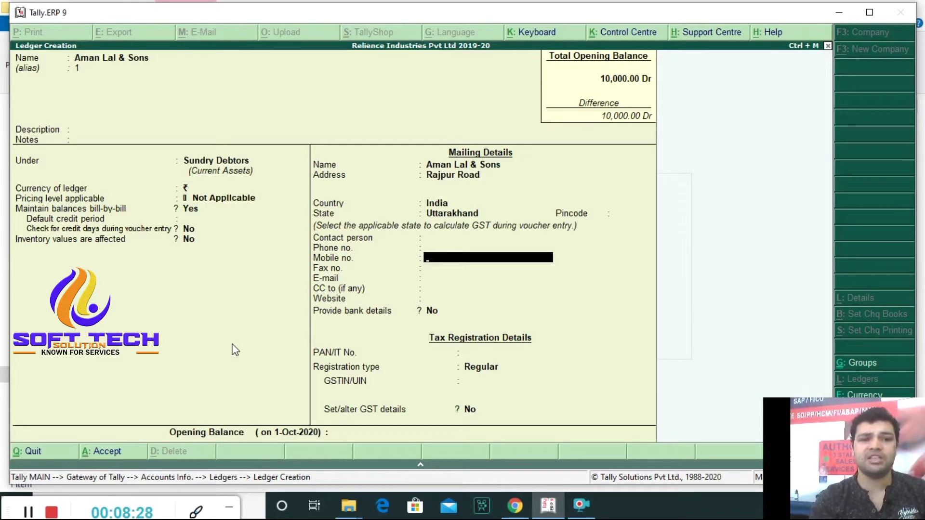
pyautogui.press('Up')
pyautogui.press('Up')
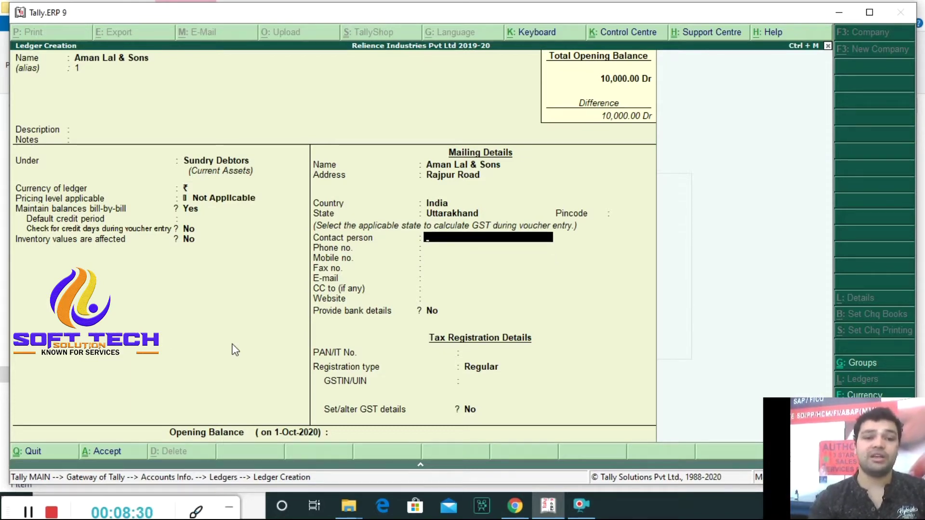
pyautogui.press('Down')
pyautogui.press('Down')
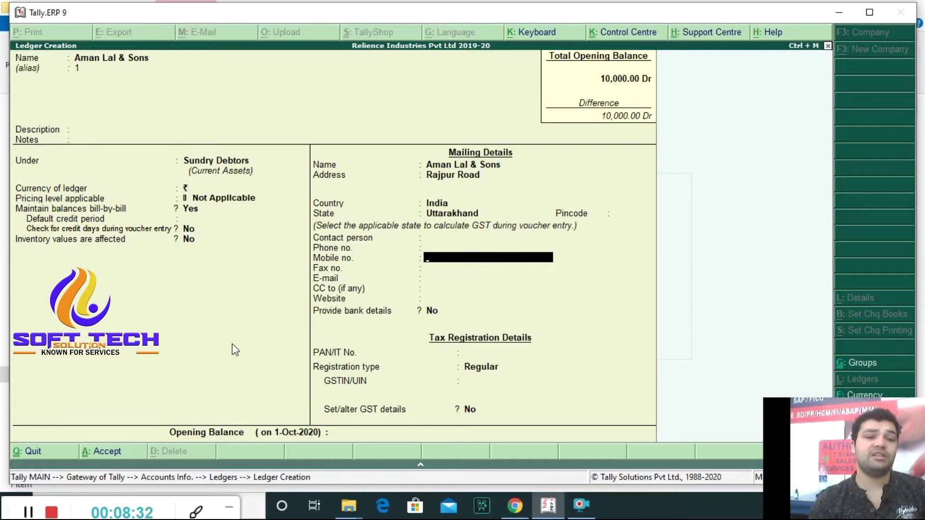
pyautogui.press('Down')
pyautogui.press('Down')
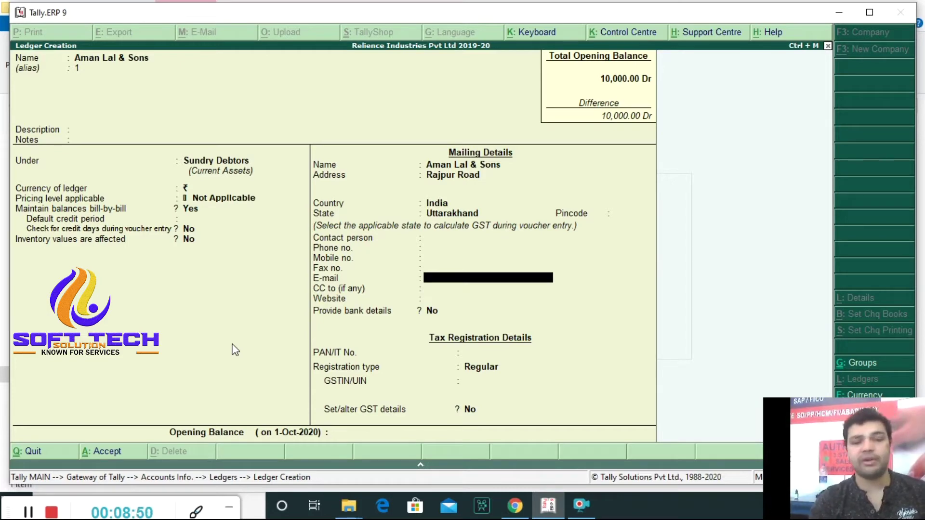
# - Leave the remaining contact, tax registration and opening balance fields as they are and save the Aman Lal & Sons ledger
pyautogui.press('Return')
pyautogui.press('Return')
pyautogui.press('Return')
pyautogui.press('Return')
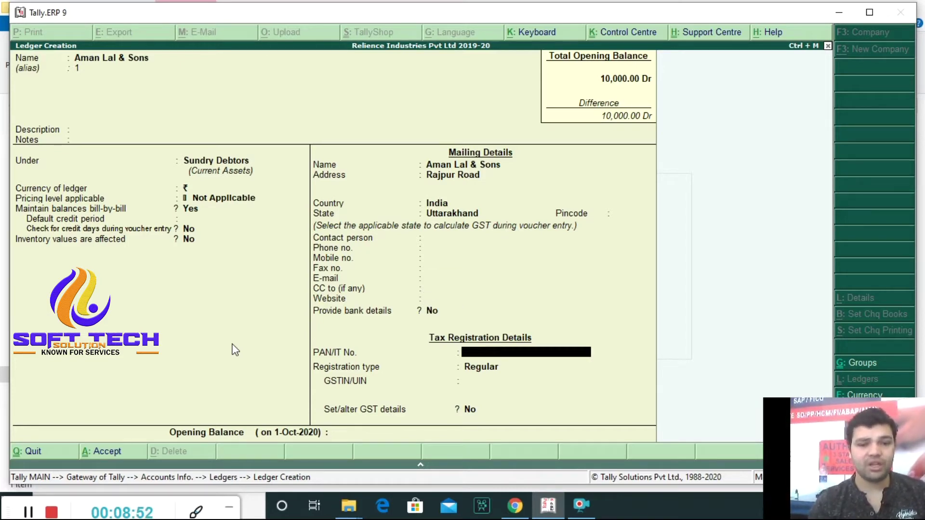
pyautogui.press('Return')
pyautogui.press('Return')
pyautogui.press('Return')
pyautogui.press('Return')
pyautogui.press('Return')
pyautogui.press('Return')
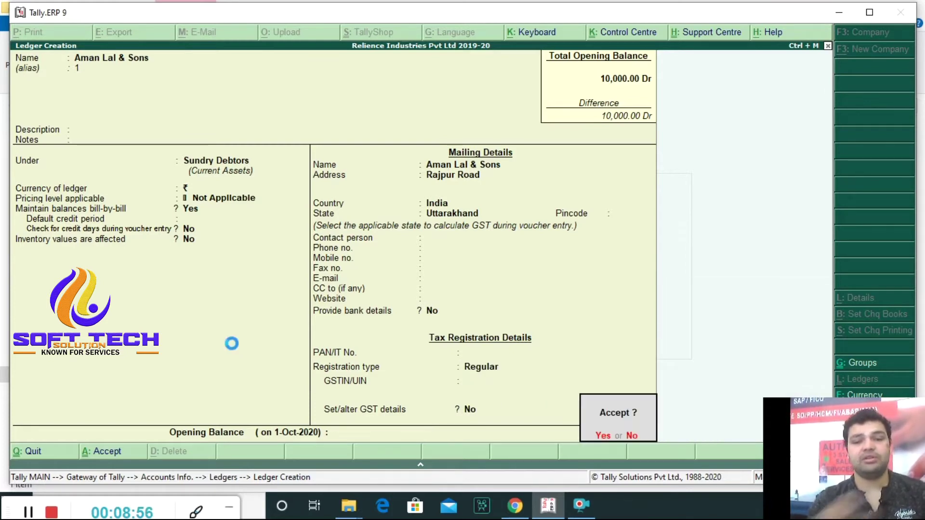
pyautogui.press('Return')
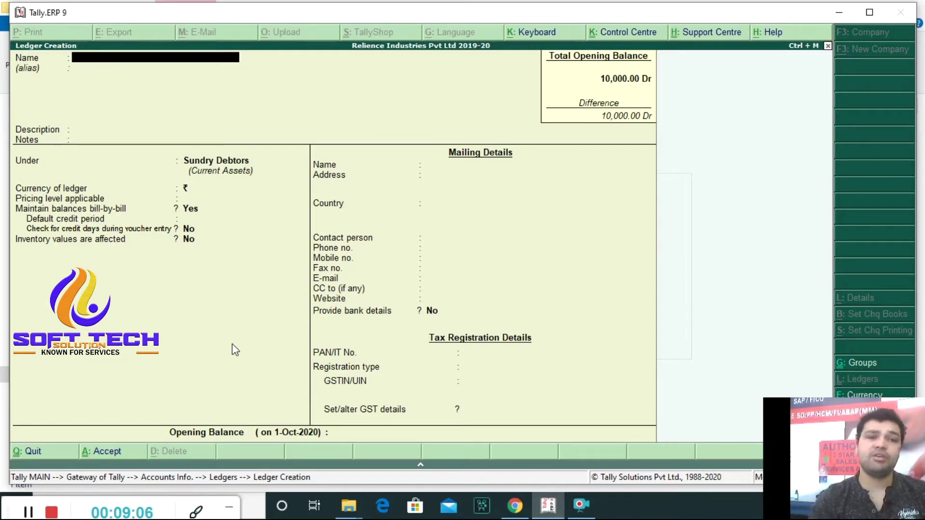
# - Leave ledger creation, return to the Gateway of Tally and start a new sales voucher
pyautogui.press('Escape')
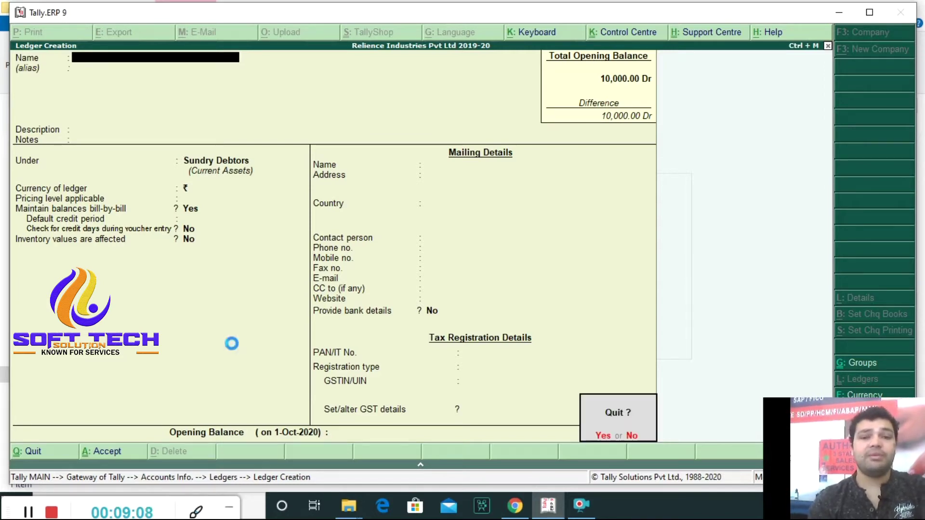
pyautogui.press('Return')
pyautogui.press('Escape')
pyautogui.press('Escape')
pyautogui.press('Escape')
pyautogui.press('Escape')
pyautogui.press('Down')
pyautogui.press('Down')
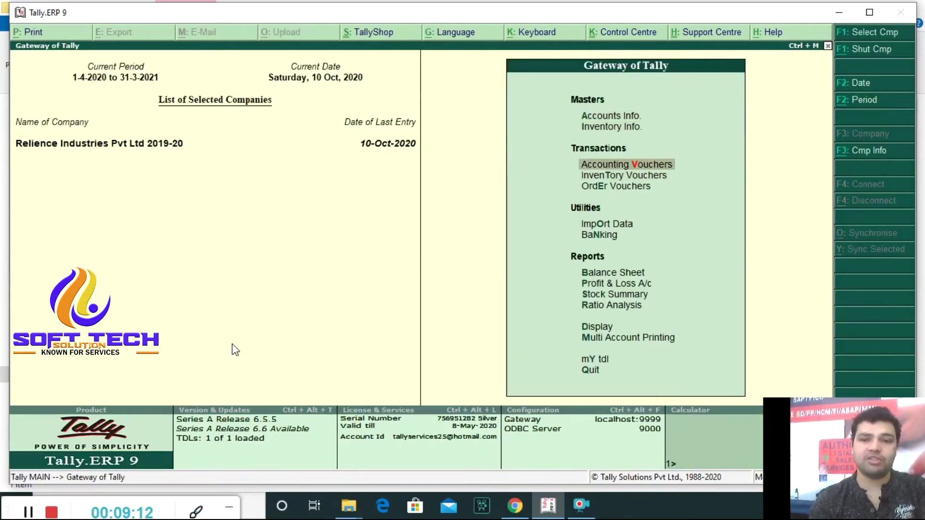
pyautogui.press('Return')
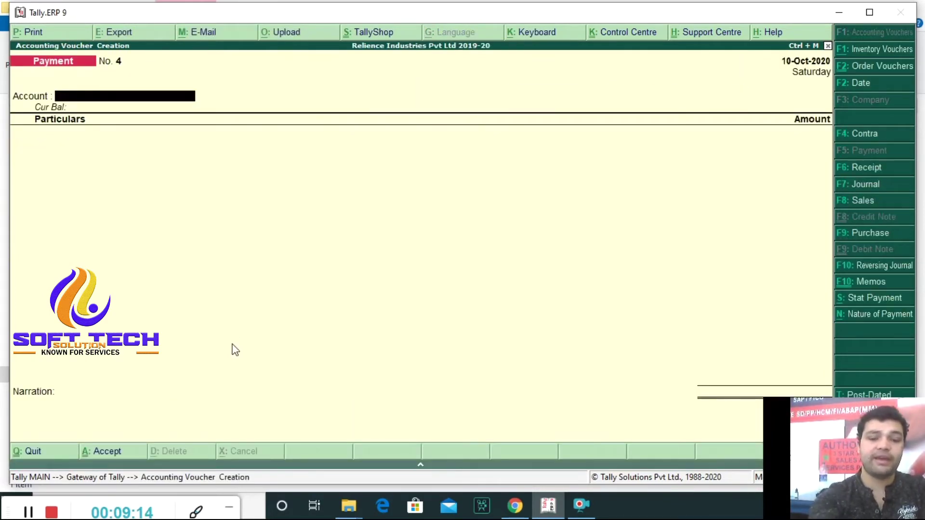
pyautogui.press('F9')
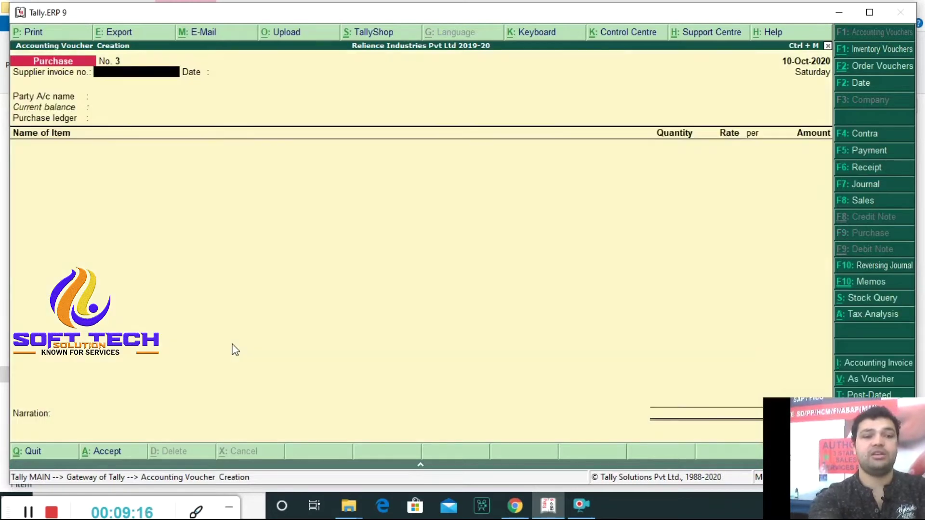
pyautogui.press('F8')
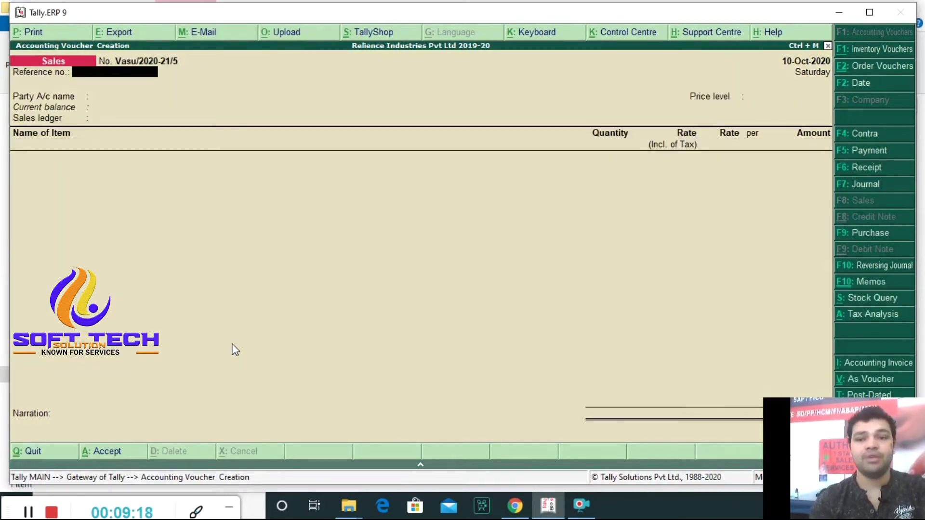
# - Set the voucher's party to Aman Lal & Sons, accept its party details and use the Sale ledger
pyautogui.press('Return')
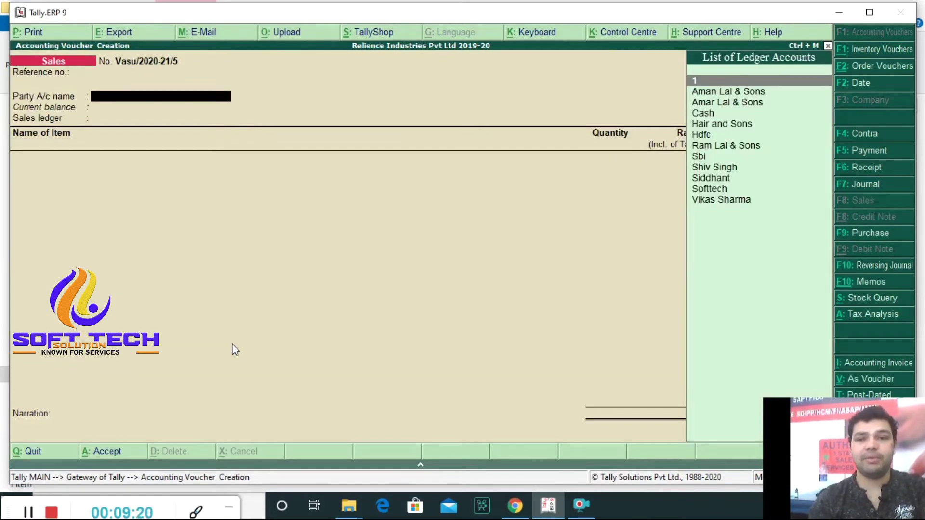
pyautogui.press('Down')
pyautogui.press('Down')
pyautogui.press('Up')
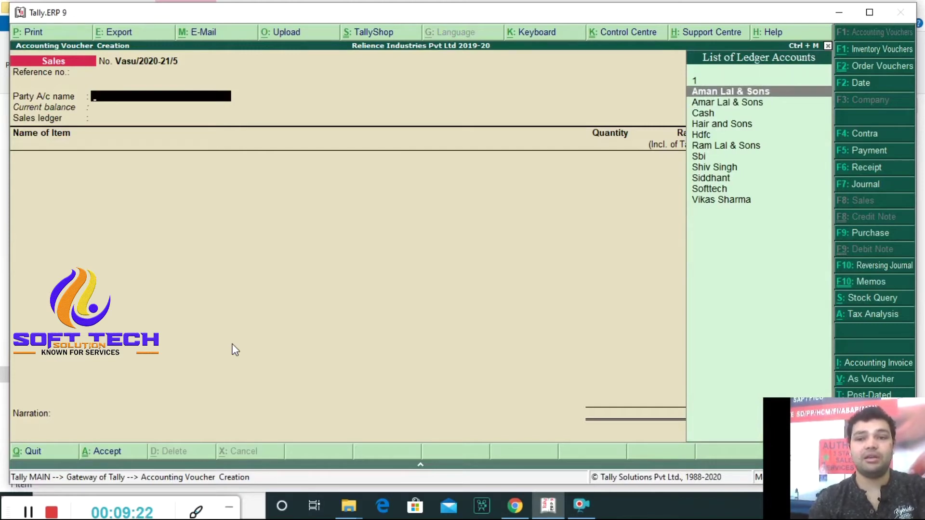
pyautogui.press('Return')
pyautogui.press('Return')
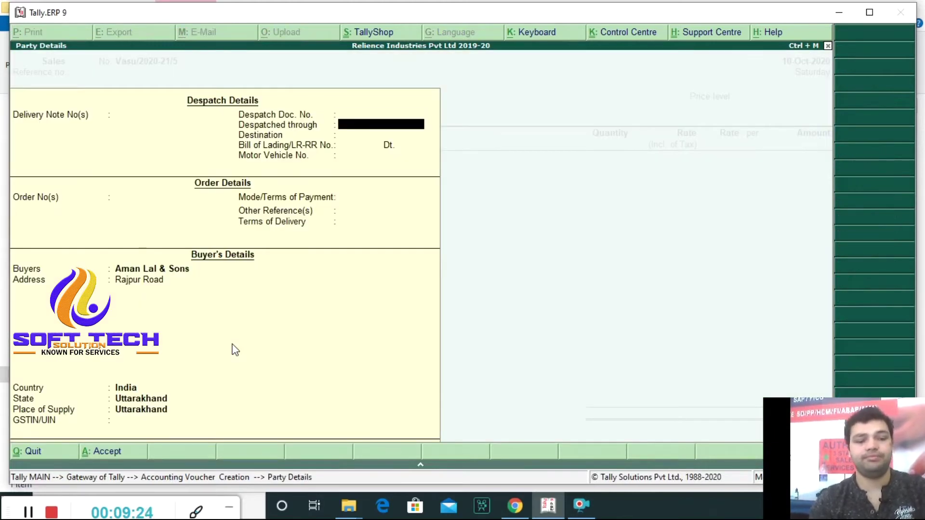
pyautogui.hotkey('ctrl', 'a')
pyautogui.press('Return')
pyautogui.press('Return')
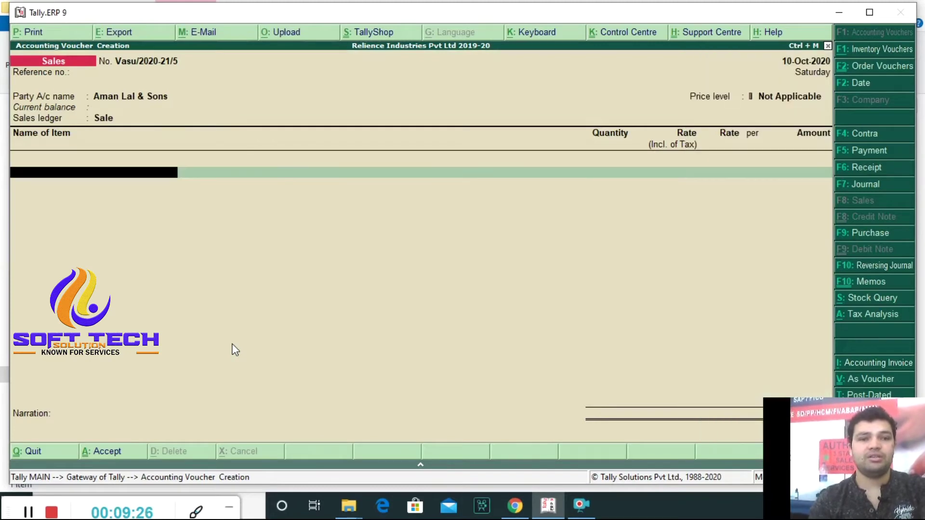
# - Add the item Apple with order number Not Applicable, quantity 1 and a tax-inclusive rate of 15,000
pyautogui.press('Down')
pyautogui.press('Up')
pyautogui.press('Return')
pyautogui.press('Return')
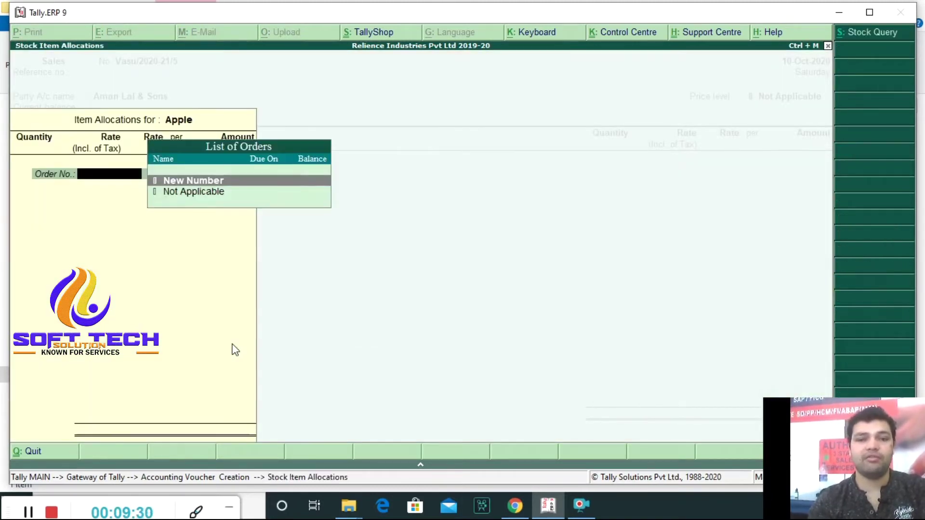
pyautogui.press('Down')
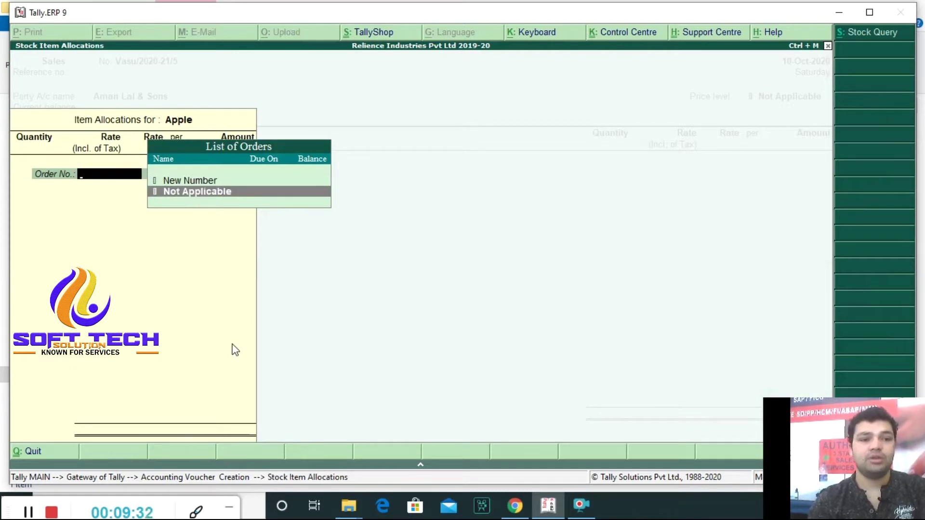
pyautogui.press('Return')
pyautogui.write('1')
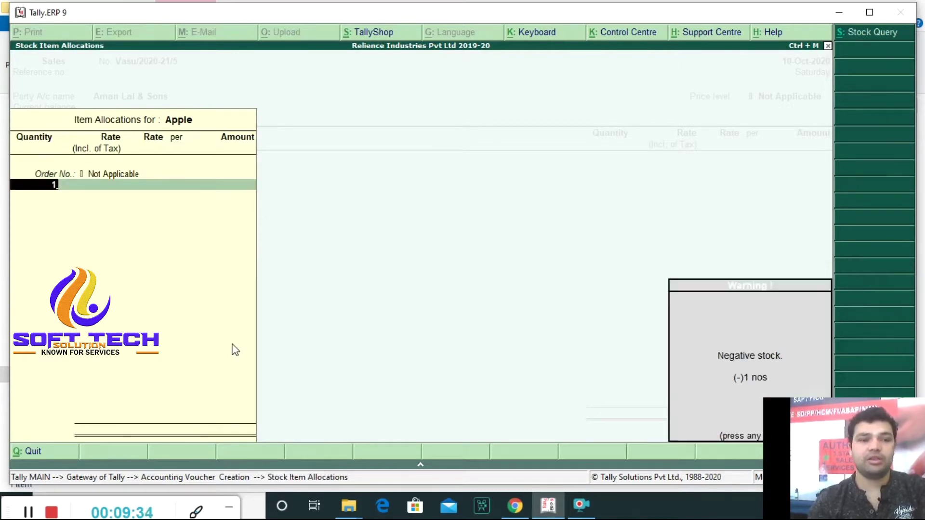
pyautogui.press('Return')
pyautogui.write('15000')
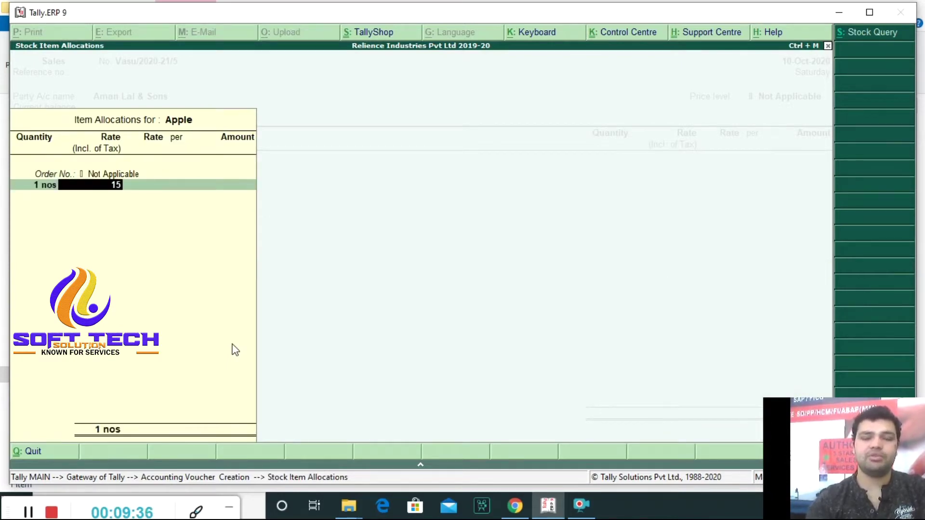
pyautogui.press('Return')
pyautogui.press('Return')
pyautogui.press('Return')
pyautogui.press('Return')
pyautogui.press('Return')
pyautogui.press('Return')
pyautogui.press('Return')
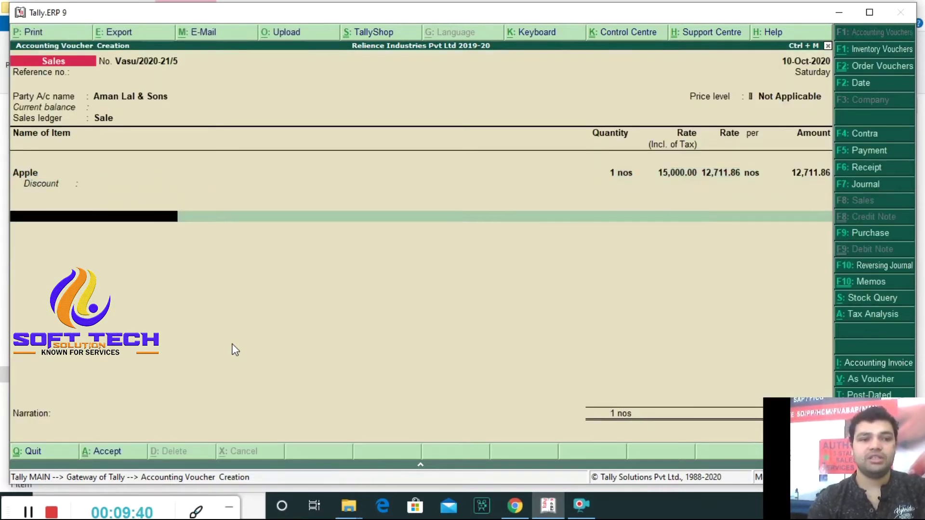
# - Add the Sgst and Cgst tax ledgers below the Apple item
pyautogui.write('sgst')
pyautogui.press('Return')
pyautogui.press('Return')
pyautogui.write('cgst')
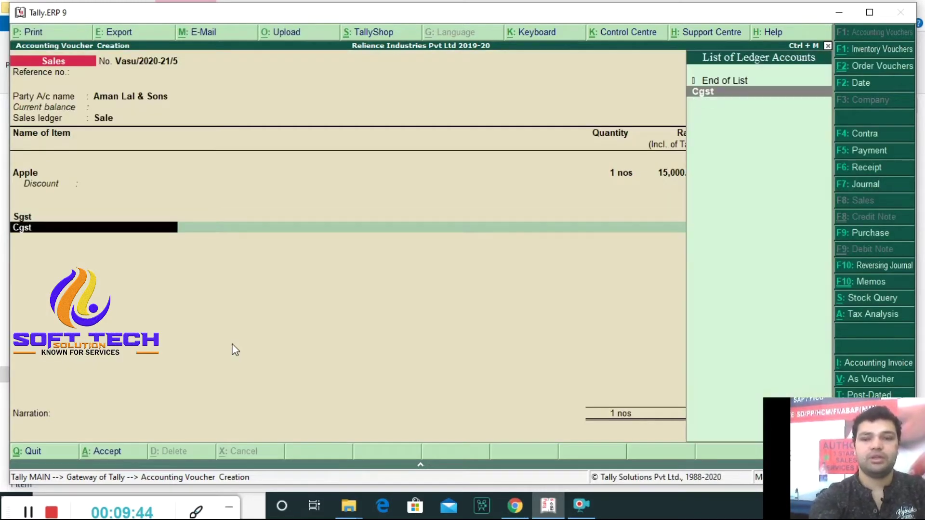
pyautogui.press('Return')
pyautogui.press('Return')
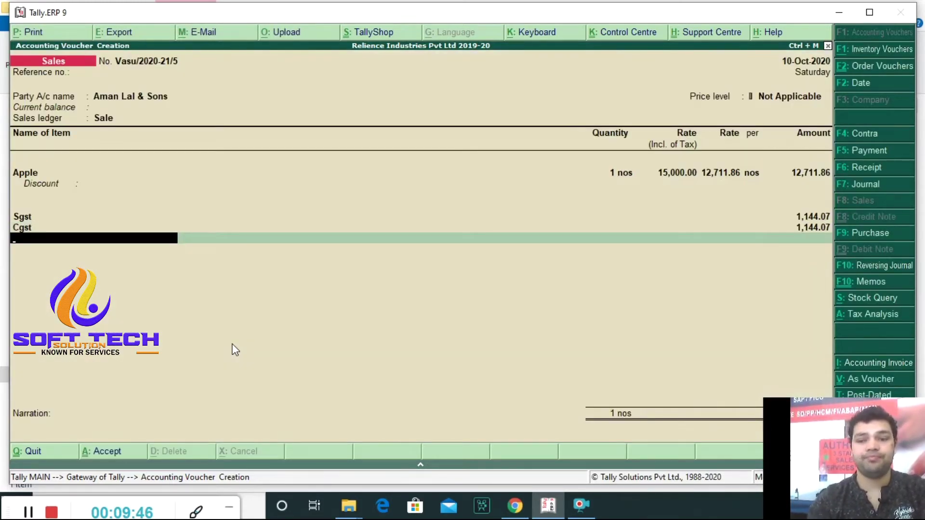
# - Finish the ledger entries without a narration and save the sales voucher
pyautogui.moveTo(781, 482); pyautogui.dragTo(18, 482)
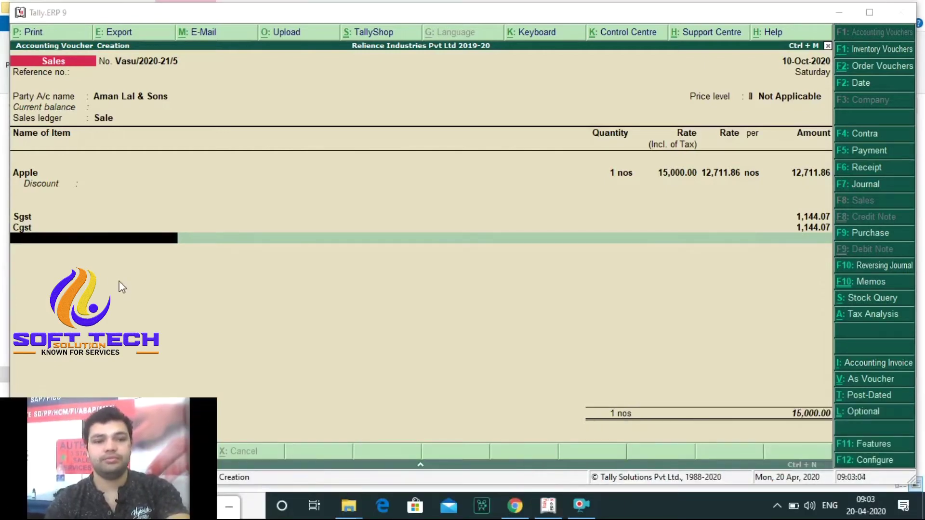
pyautogui.click(241, 270)
pyautogui.press('Return')
pyautogui.press('Return')
pyautogui.press('Return')
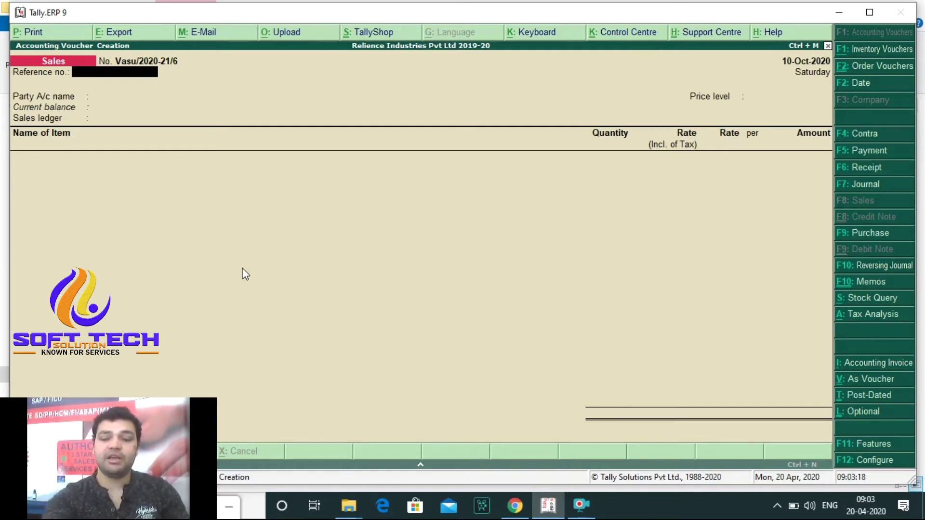
# - Reopen the previous sales voucher and set Use defaults for bill allocations to No in its configuration
pyautogui.press('pageup')
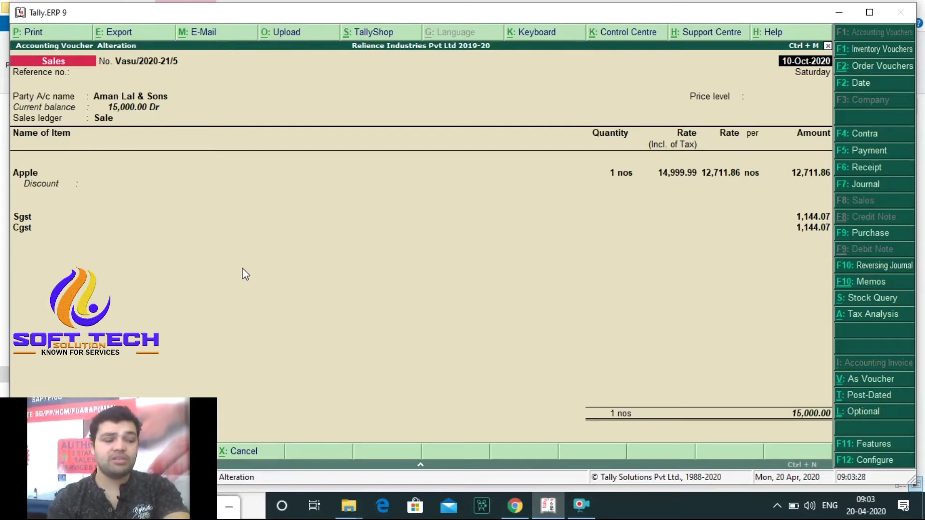
pyautogui.press('F12')
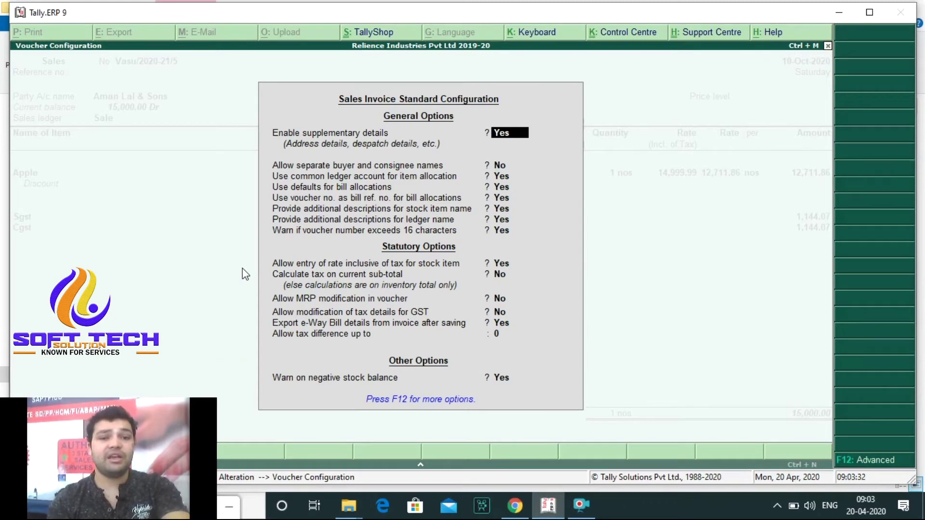
pyautogui.press('Return')
pyautogui.press('Return')
pyautogui.press('Return')
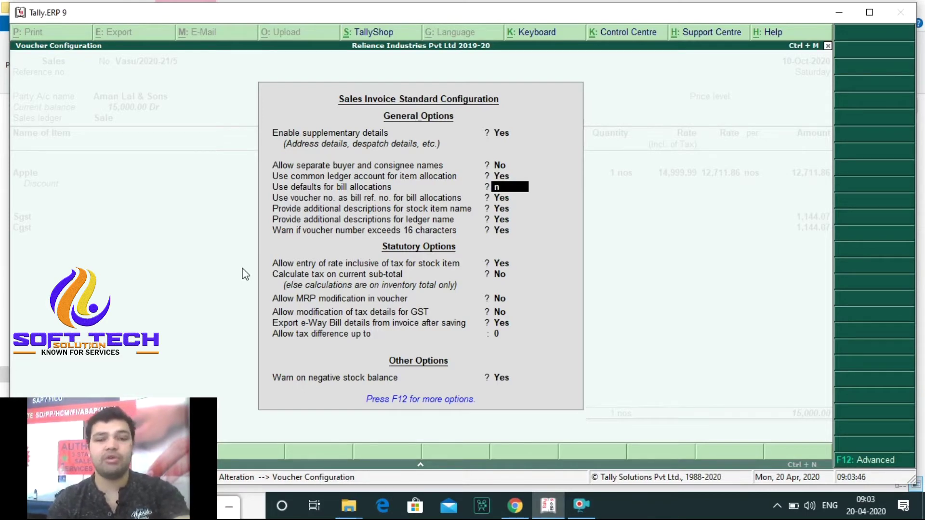
pyautogui.press('n')
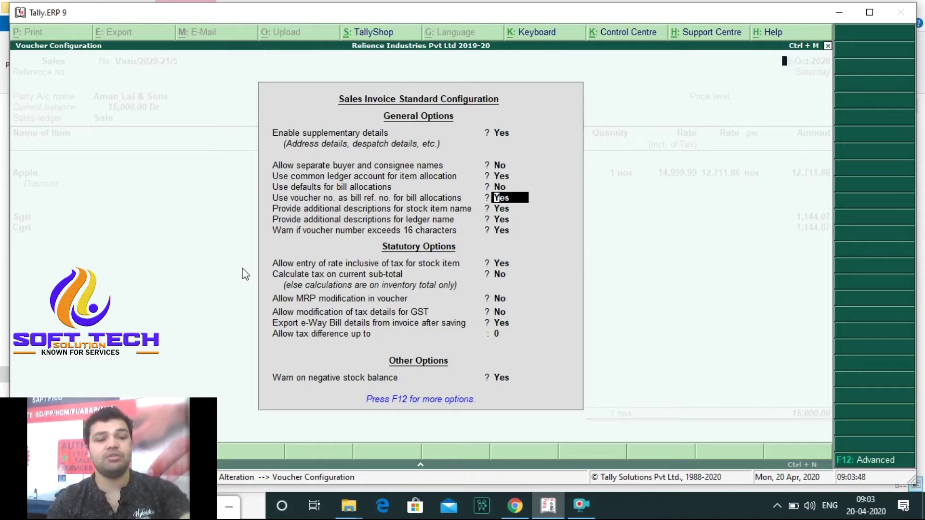
pyautogui.hotkey('ctrl', 'a')
# - Go through the reopened sales voucher, keeping its party, item and tax entries, and open the bill-wise details for Aman Lal & Sons
pyautogui.press('Return')
pyautogui.press('Return')
pyautogui.press('Return')
pyautogui.hotkey('ctrl', 'a')
pyautogui.press('Return')
pyautogui.press('Return')
pyautogui.press('Return')
pyautogui.press('Return')
pyautogui.press('Return')
pyautogui.press('Return')
pyautogui.press('Return')
pyautogui.press('Return')
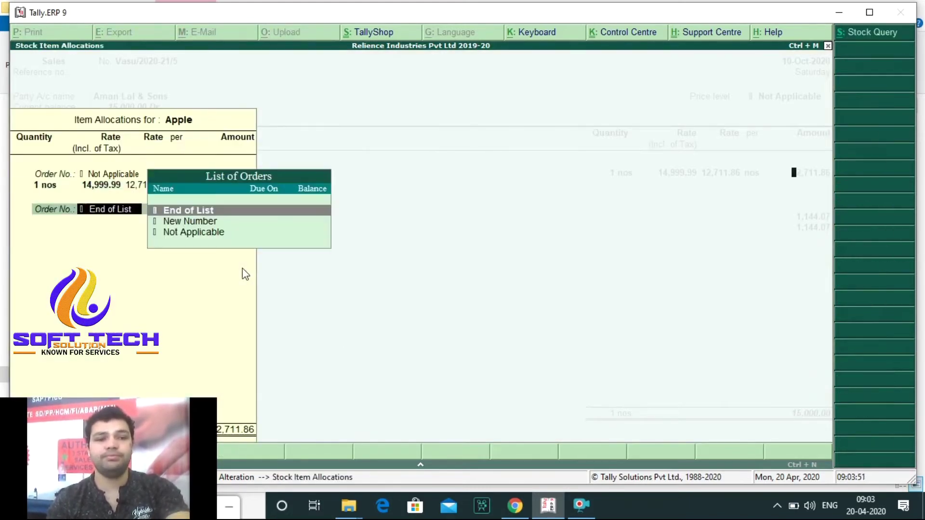
pyautogui.press('Return')
pyautogui.press('Return')
pyautogui.press('Return')
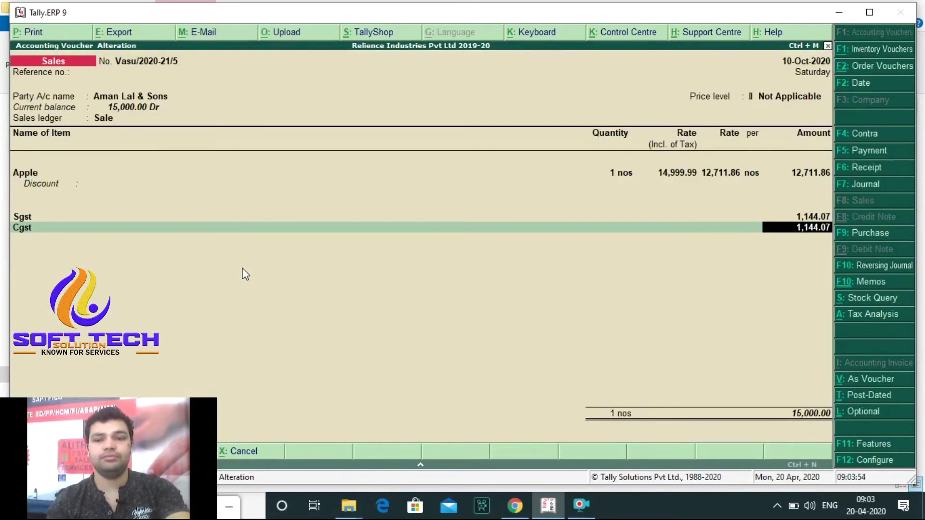
pyautogui.press('Return')
pyautogui.press('Return')
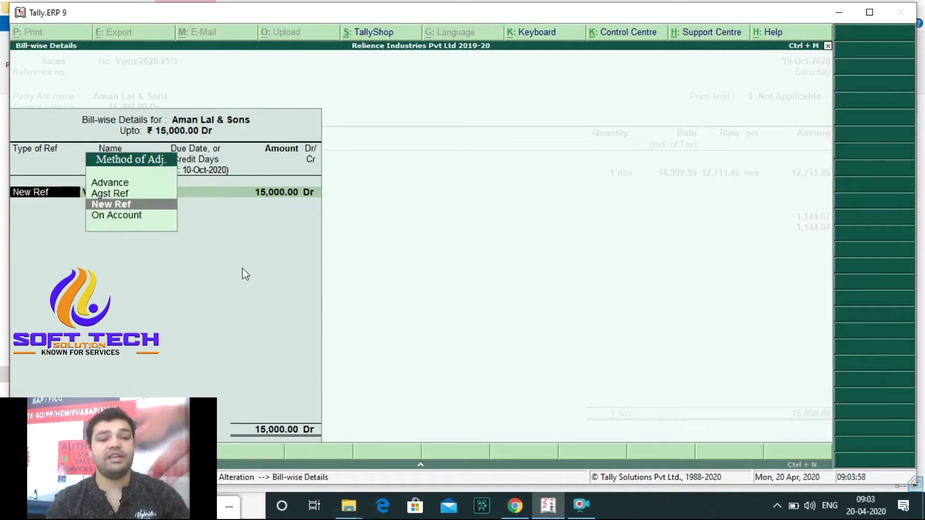
pyautogui.moveTo(27, 460); pyautogui.dragTo(744, 460)
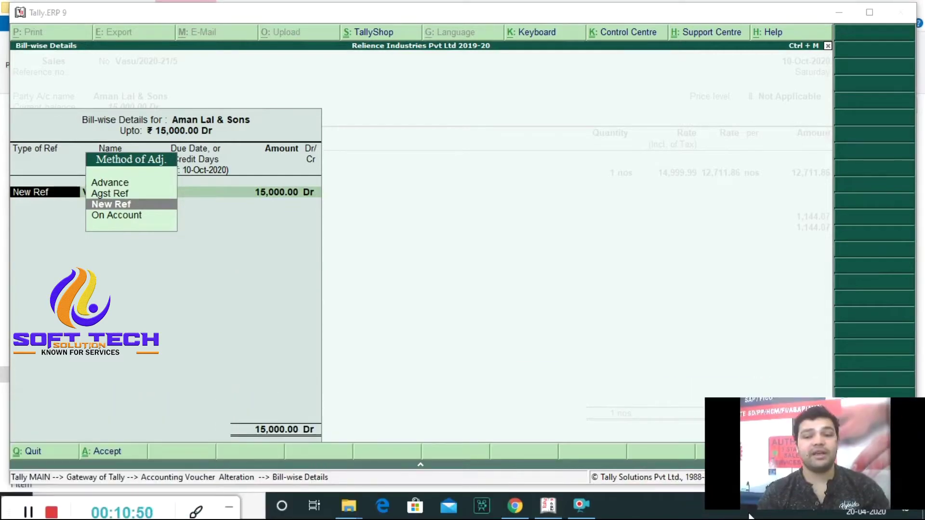
pyautogui.click(235, 327)
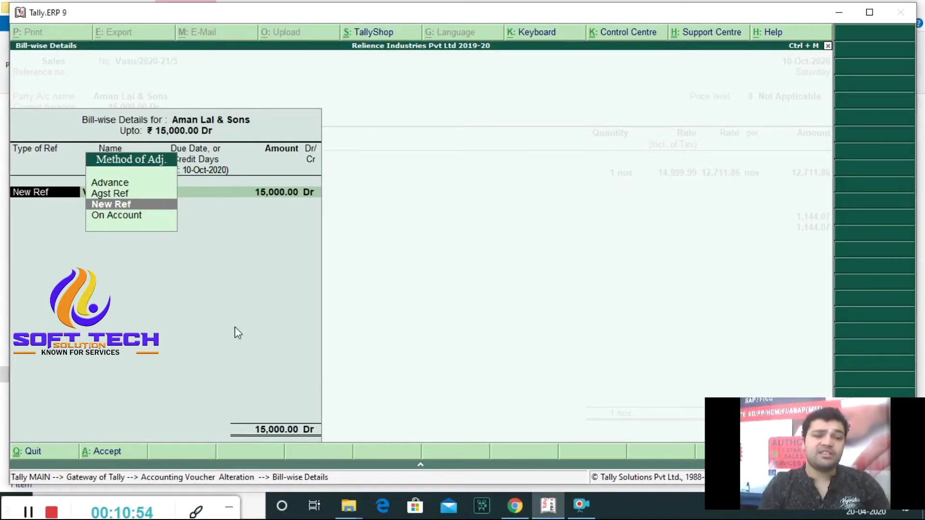
# - Go through the bill adjustment methods Advance, Agst Ref, New Ref and On Account for Aman Lal & Sons
pyautogui.press('Down')
pyautogui.press('Up')
pyautogui.press('Up')
pyautogui.press('Up')
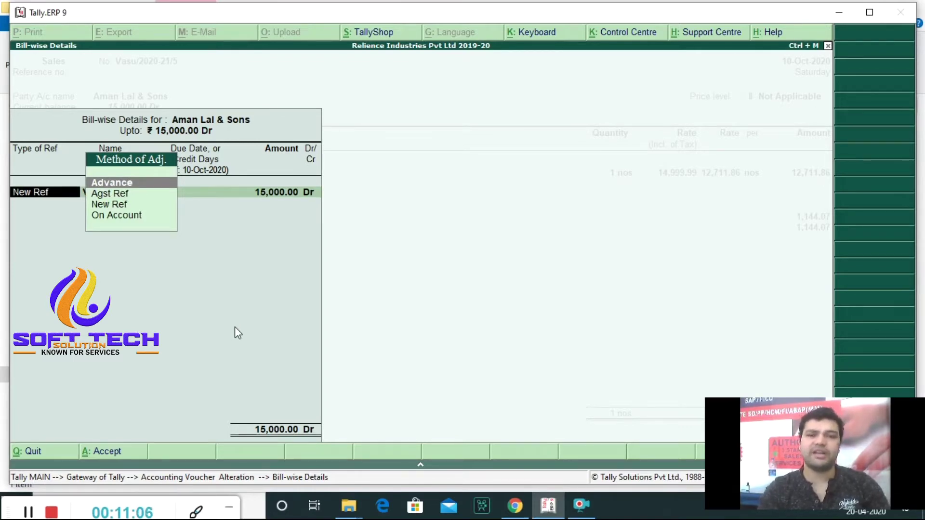
pyautogui.press('Down')
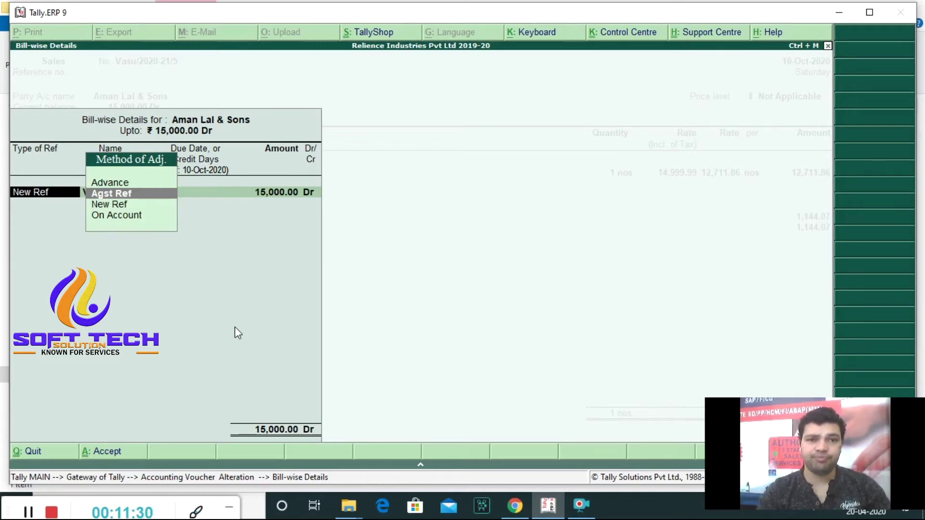
pyautogui.press('Down')
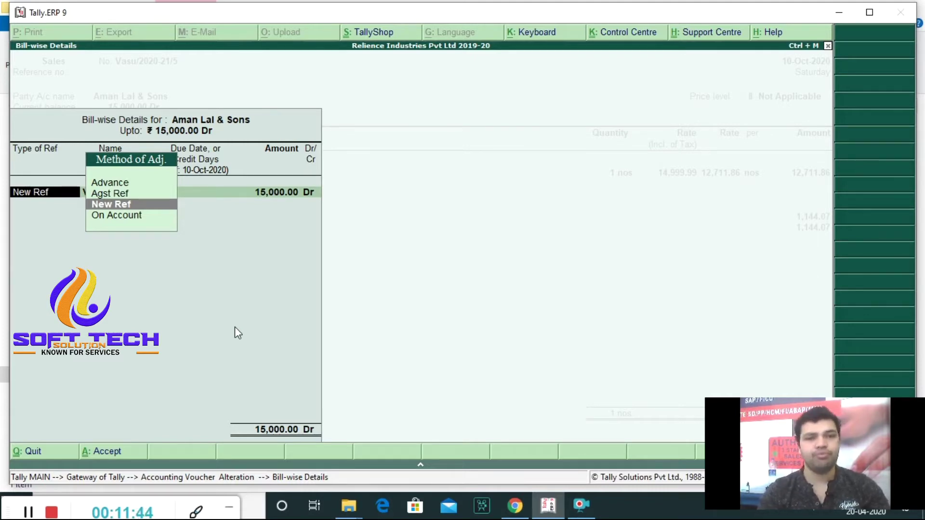
pyautogui.press('Down')
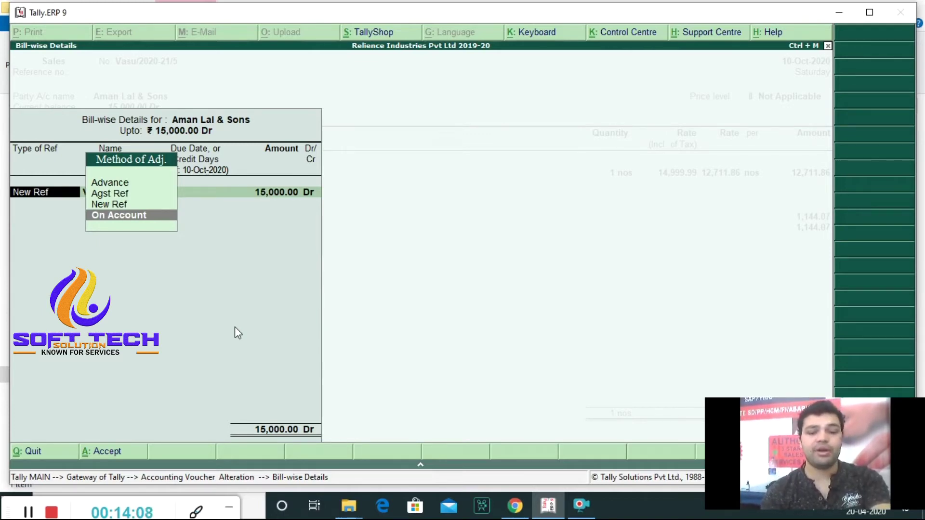
# - Keep the bill as New Ref Vasu/2020-21/5 for 15,000.00 Dr without credit days and save the sales voucher
pyautogui.press('Up')
pyautogui.press('Return')
pyautogui.press('Return')
pyautogui.press('Return')
pyautogui.press('Return')
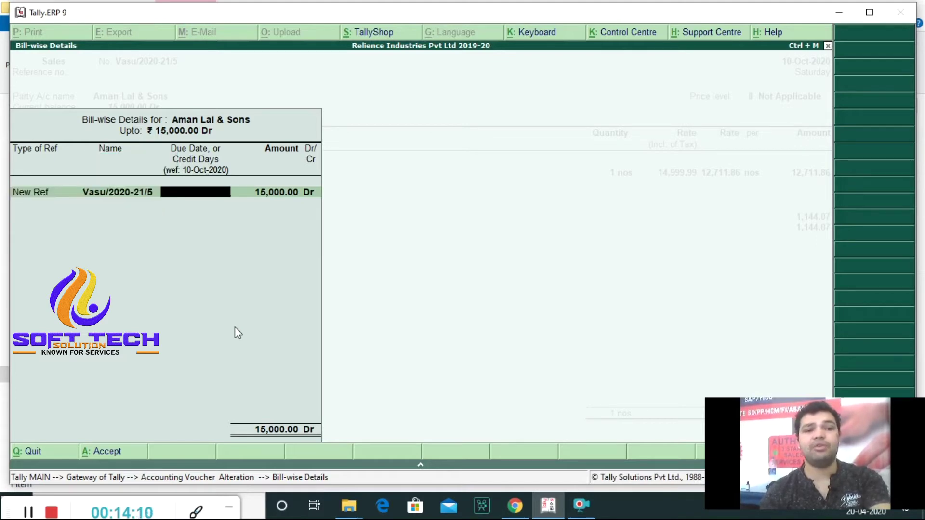
pyautogui.press('Return')
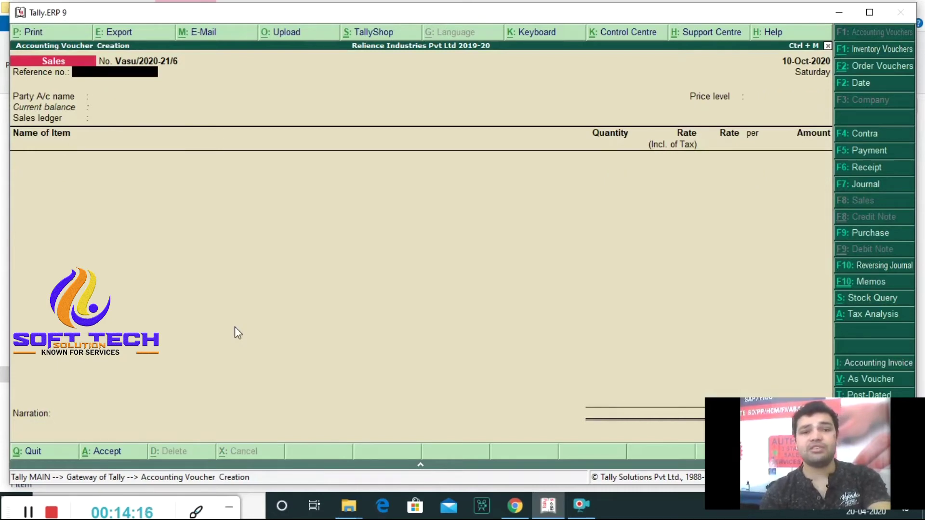
# - Leave voucher entry and open the company's Balance Sheet
pyautogui.press('Escape')
pyautogui.press('Down')
pyautogui.press('Down')
pyautogui.press('Down')
pyautogui.press('Down')
pyautogui.press('Down')
pyautogui.press('Down')
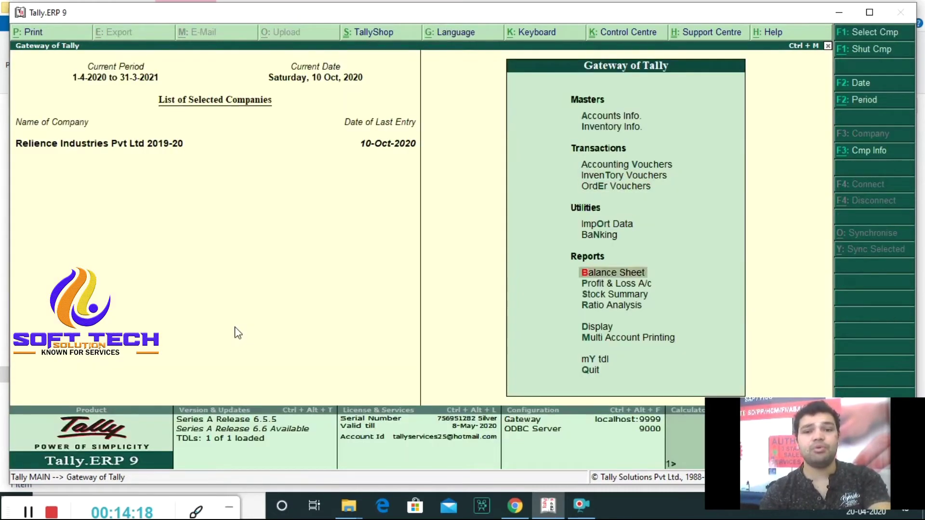
pyautogui.press('Up')
pyautogui.press('Return')
pyautogui.press('Down')
pyautogui.press('Down')
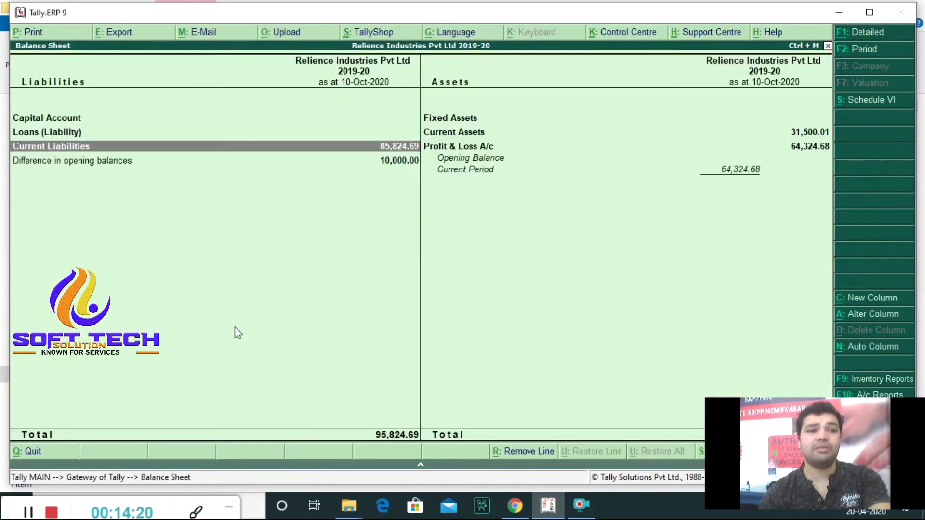
# - Drill down from Current Assets to the Sundry Debtors group summary, check the customer balances and close the reports
pyautogui.press('Right')
pyautogui.press('Up')
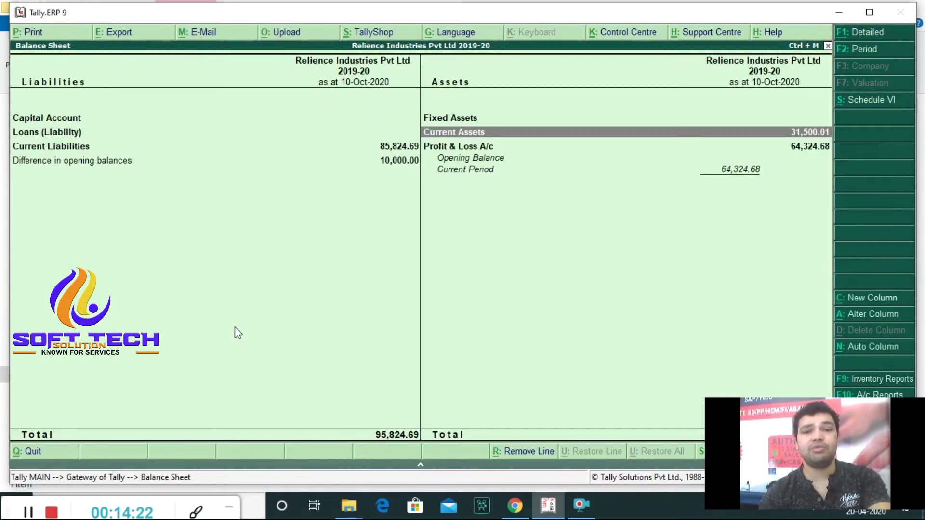
pyautogui.press('Return')
pyautogui.press('Down')
pyautogui.press('Up')
pyautogui.press('Return')
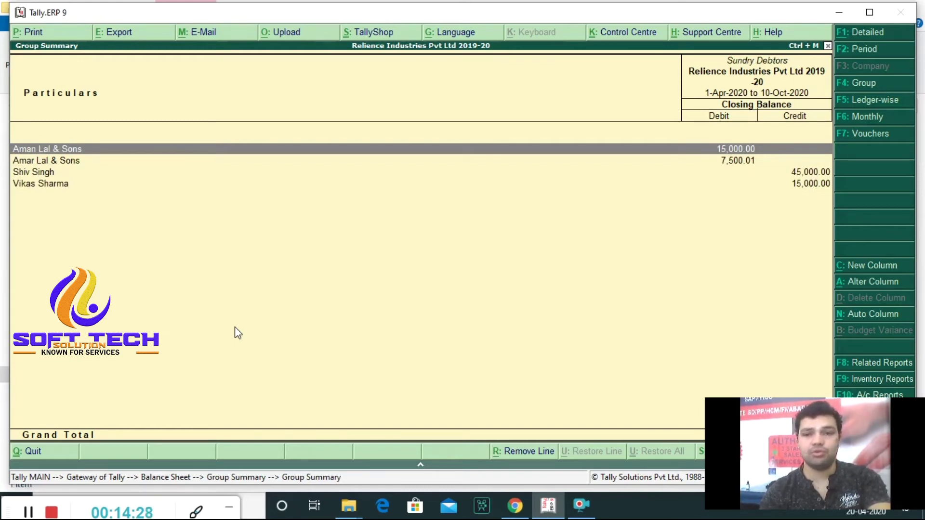
pyautogui.press('Escape')
pyautogui.press('Escape')
pyautogui.press('Escape')
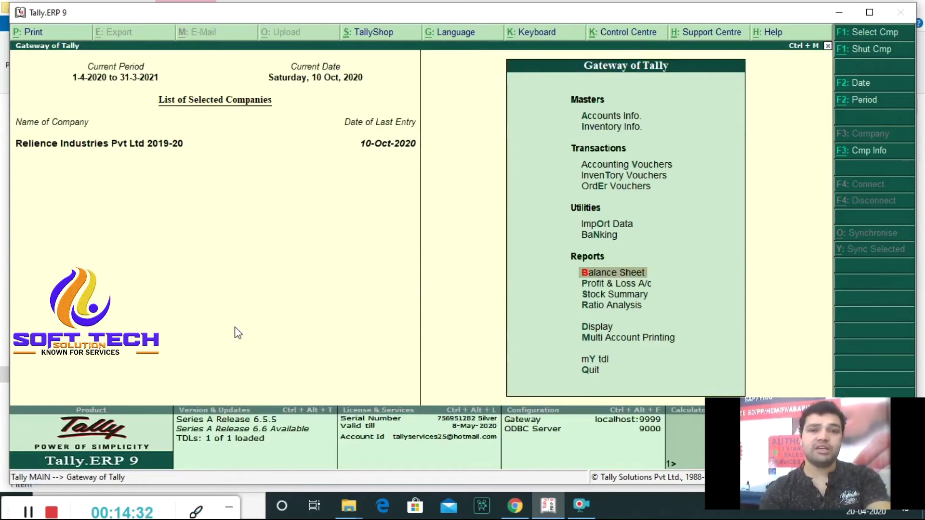
# - Bring up the Display reports from the Gateway of Tally
pyautogui.press('Down')
pyautogui.press('Down')
pyautogui.press('Down')
pyautogui.press('Down')
pyautogui.press('Up')
pyautogui.press('Down')
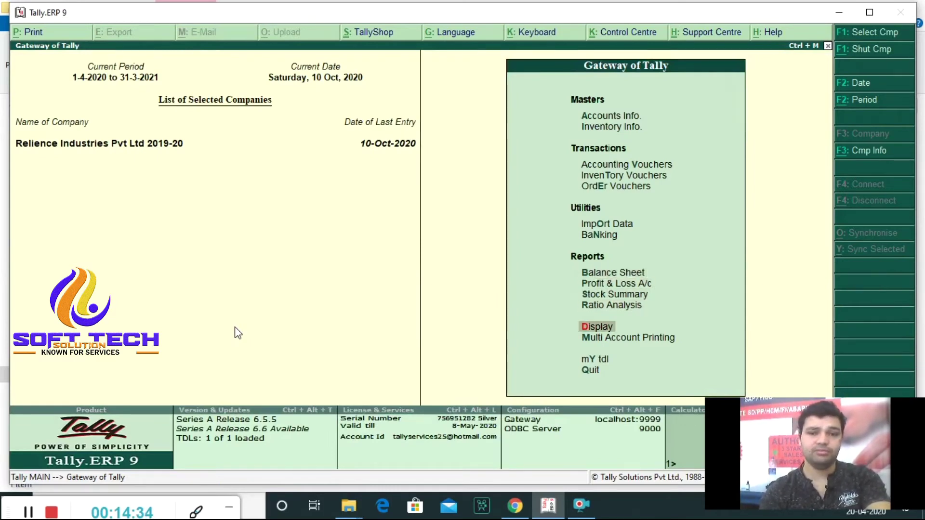
pyautogui.press('Return')
pyautogui.press('Down')
pyautogui.press('Down')
pyautogui.press('Down')
pyautogui.press('Up')
pyautogui.press('Return')
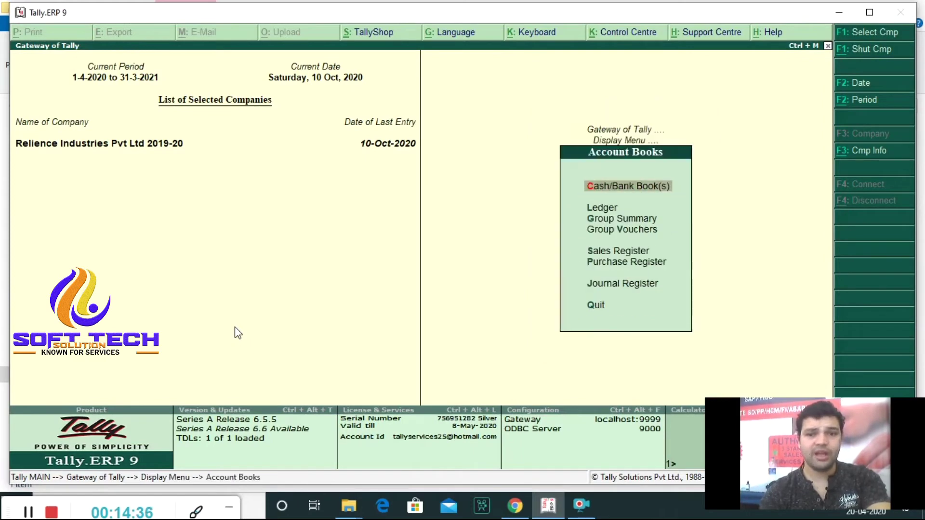
pyautogui.press('Escape')
# - Open the Receivables outstanding report under Statements of Accounts and select the Aman Lal & Sons bill
pyautogui.press('Down')
pyautogui.press('Return')
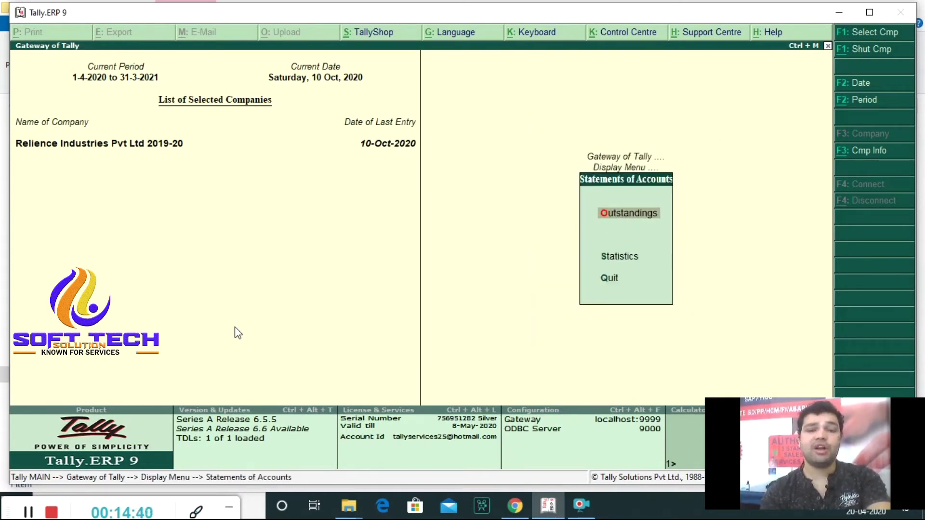
pyautogui.press('Return')
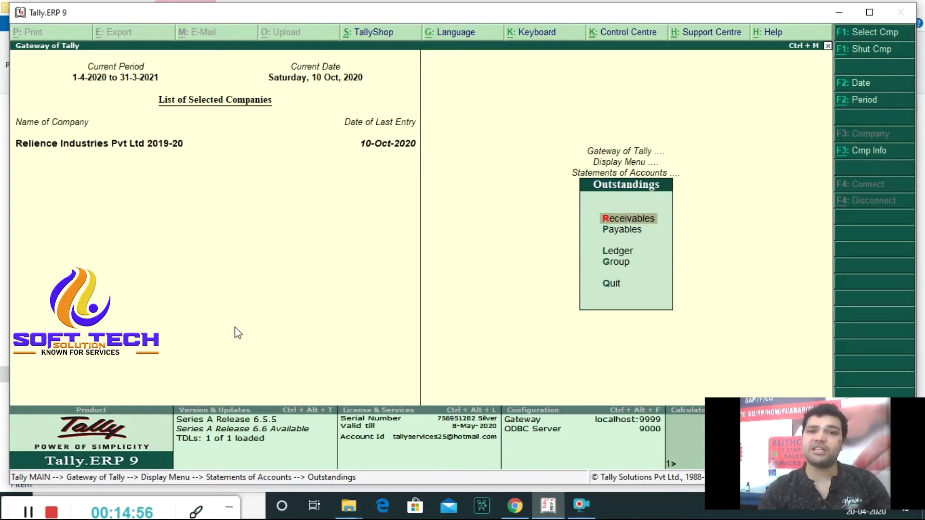
pyautogui.press('Return')
pyautogui.press('Down')
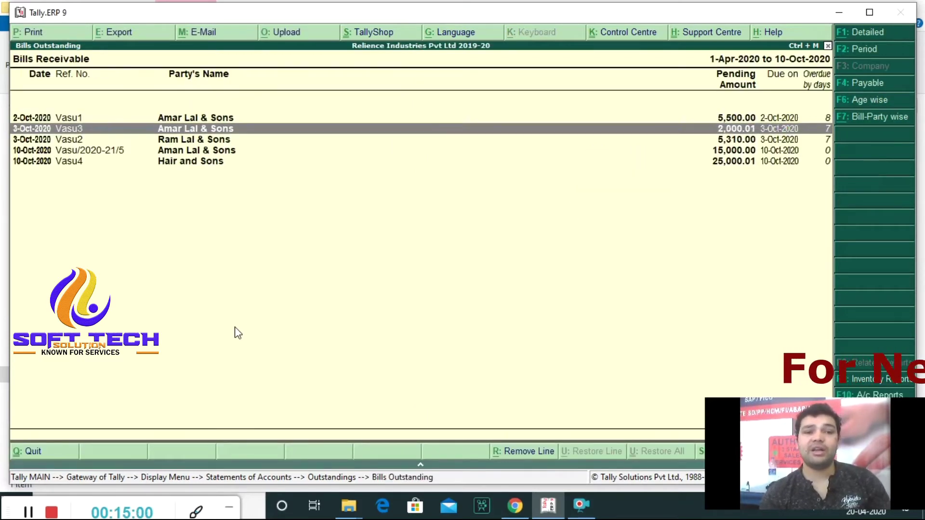
pyautogui.press('Up')
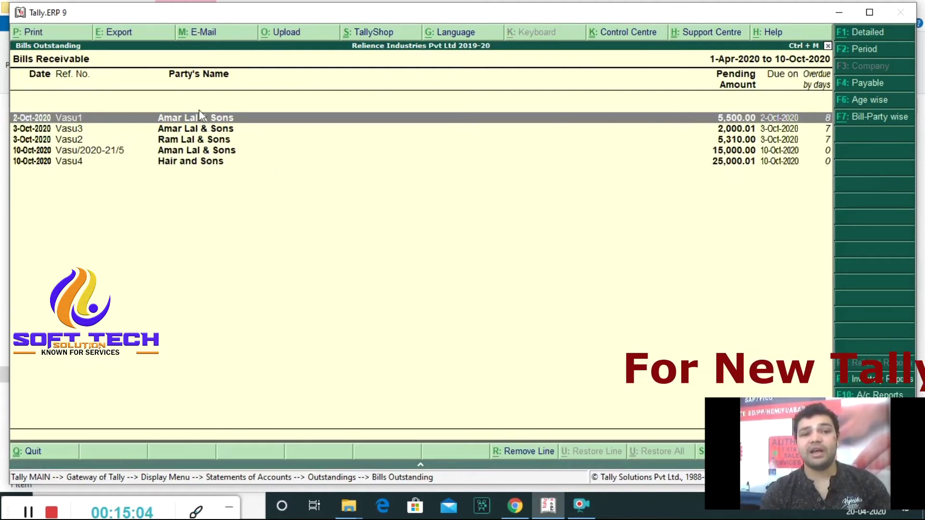
pyautogui.click(187, 156)
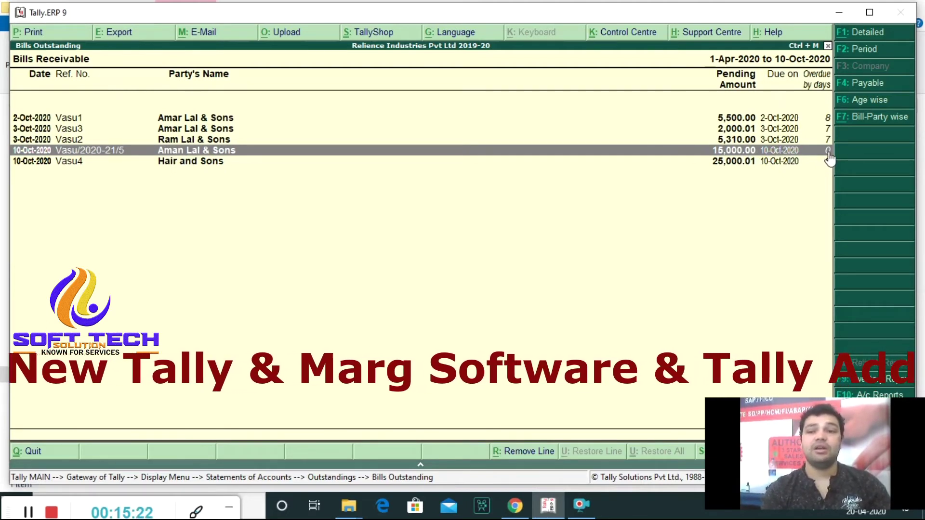
# - Switch the receivables report to the bill-party wise view, examine the pending bills of each customer and close the report
pyautogui.click(876, 120)
pyautogui.press('Down')
pyautogui.press('Down')
pyautogui.press('Down')
pyautogui.press('Up')
pyautogui.press('Up')
pyautogui.press('Down')
pyautogui.press('Down')
pyautogui.press('Down')
pyautogui.press('Down')
pyautogui.press('Up')
pyautogui.press('Up')
pyautogui.press('Up')
pyautogui.press('Up')
pyautogui.press('Down')
pyautogui.press('Down')
pyautogui.press('Up')
pyautogui.press('Up')
pyautogui.press('Up')
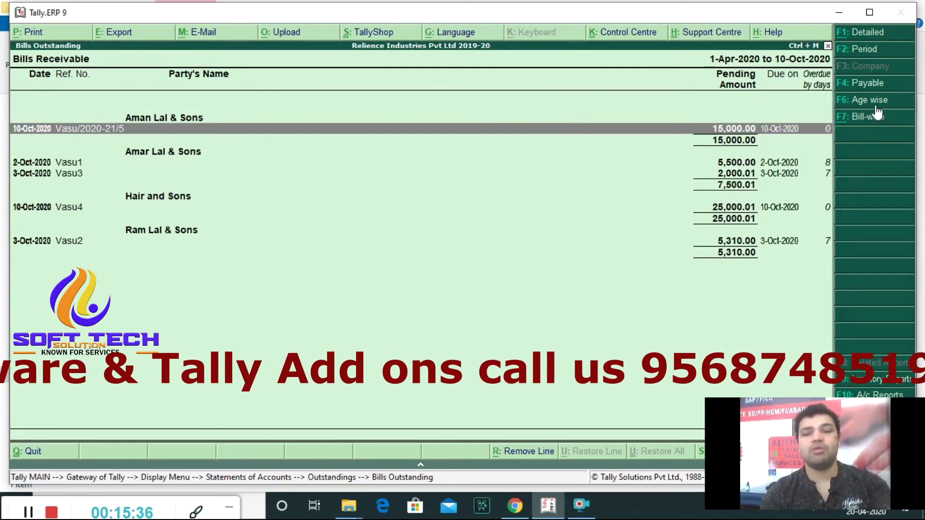
pyautogui.press('Escape')
pyautogui.press('Escape')
pyautogui.press('Escape')
pyautogui.press('Escape')
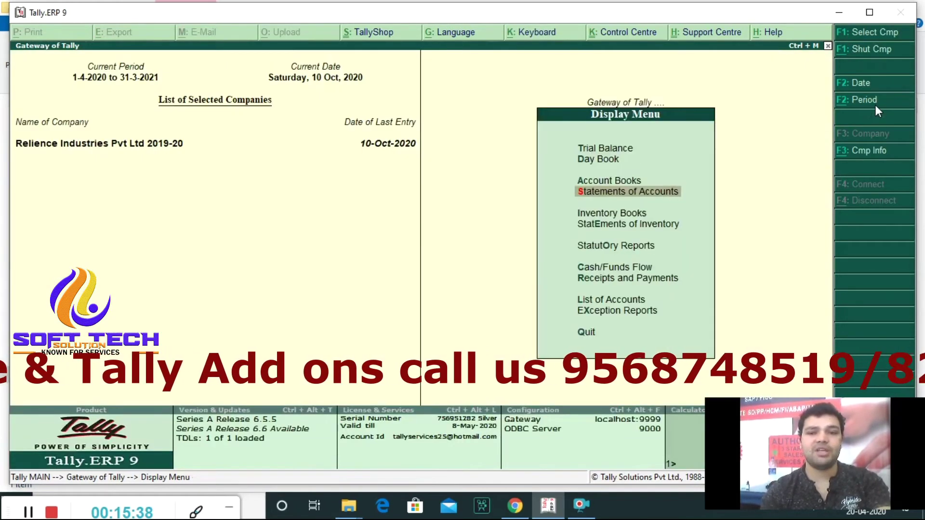
# - Return to the Gateway of Tally and set the current date to 12-10-2020
pyautogui.press('Up')
pyautogui.press('Up')
pyautogui.press('Up')
pyautogui.press('Up')
pyautogui.press('Up')
pyautogui.press('Up')
pyautogui.press('Up')
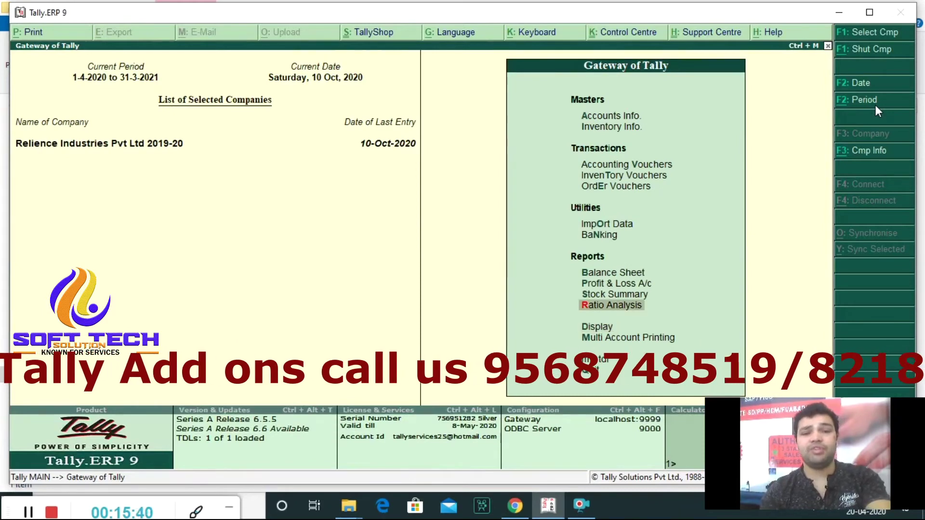
pyautogui.press('F2')
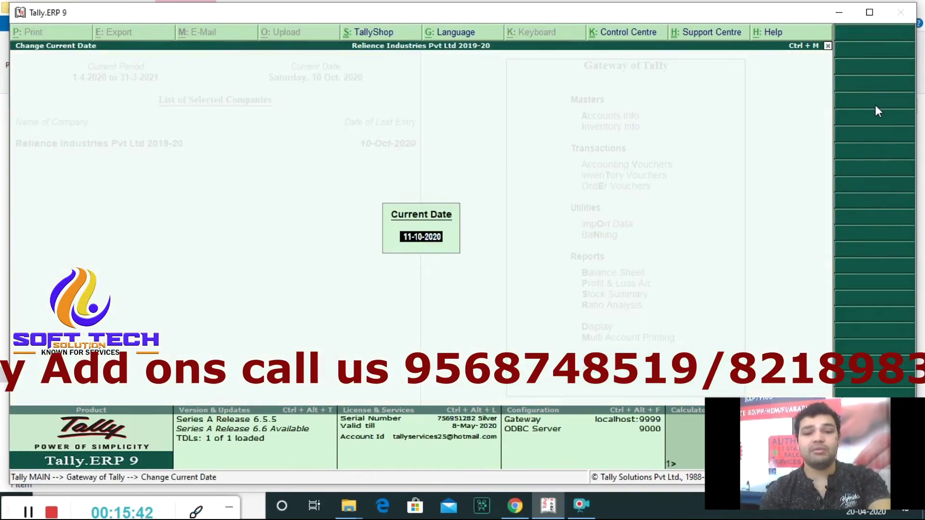
pyautogui.write('12')
pyautogui.press('Return')
# - Start a receipt accounting voucher with Cash as its account
pyautogui.press('Up')
pyautogui.press('Up')
pyautogui.press('Up')
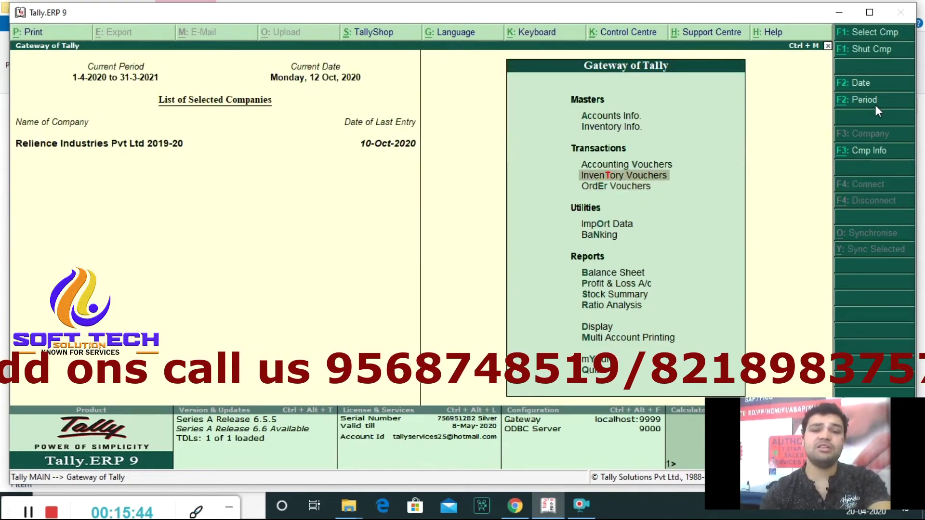
pyautogui.press('Down')
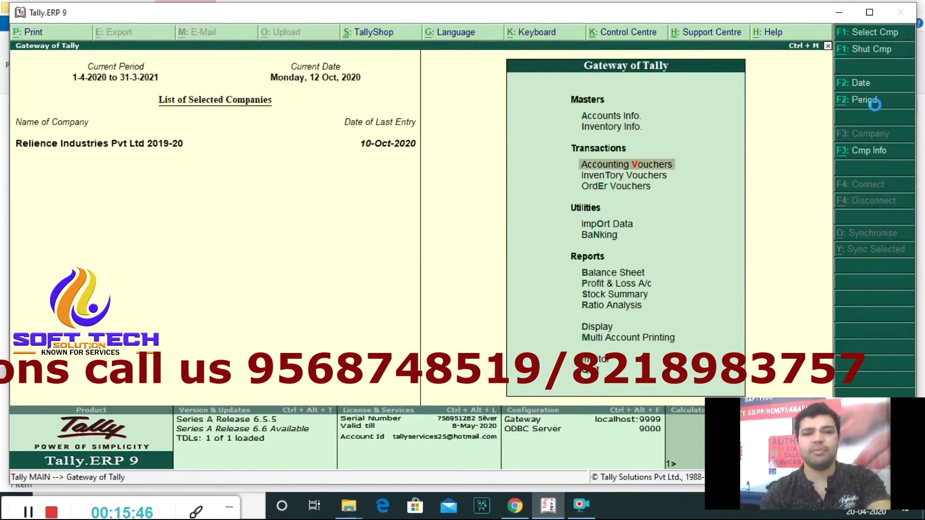
pyautogui.press('Return')
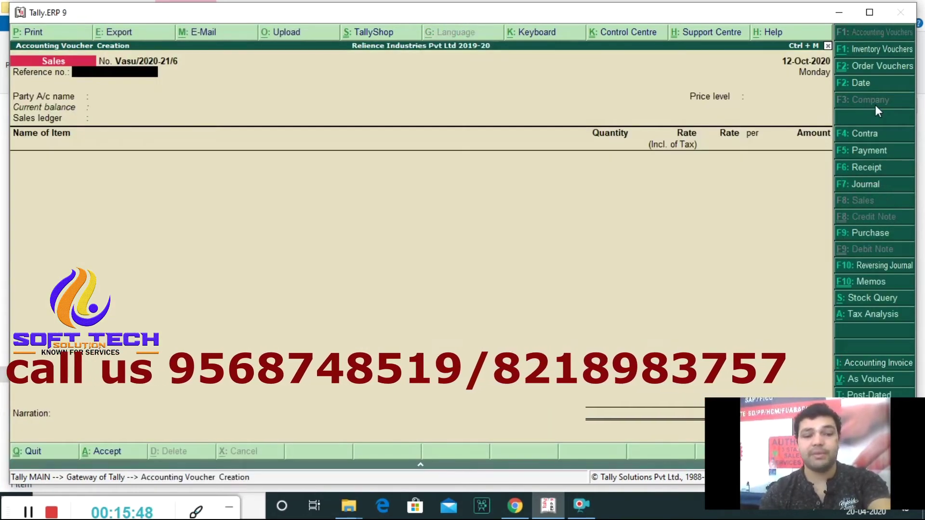
pyautogui.press('F6')
pyautogui.write('Ca')
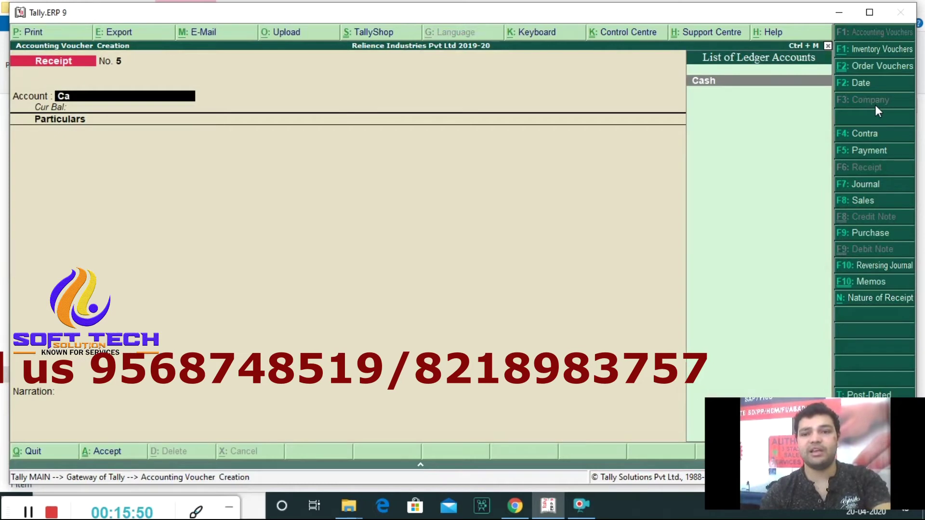
pyautogui.press('Return')
# - Enter Aman Lal & Sons in the receipt with an amount of 5,000 and open its bill-wise details
pyautogui.write('Ama')
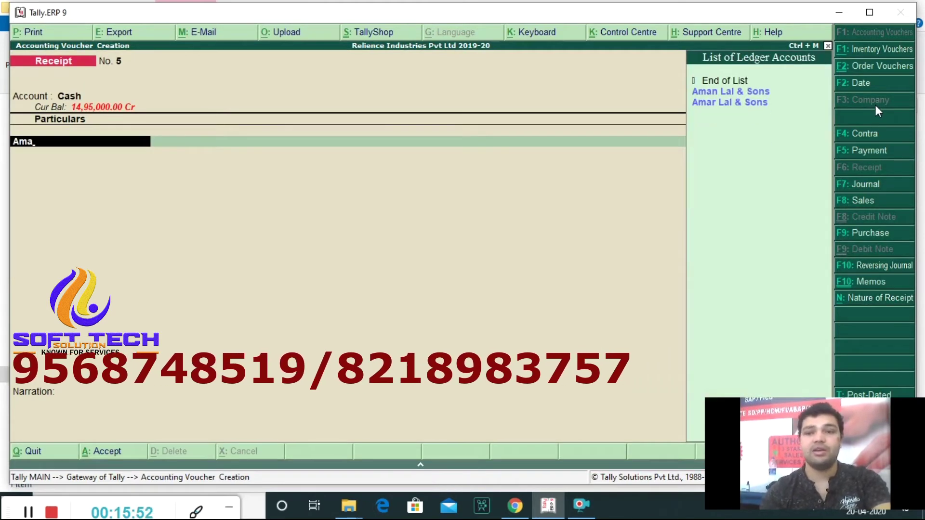
pyautogui.press('Down')
pyautogui.press('Return')
pyautogui.write('5000')
pyautogui.press('Return')
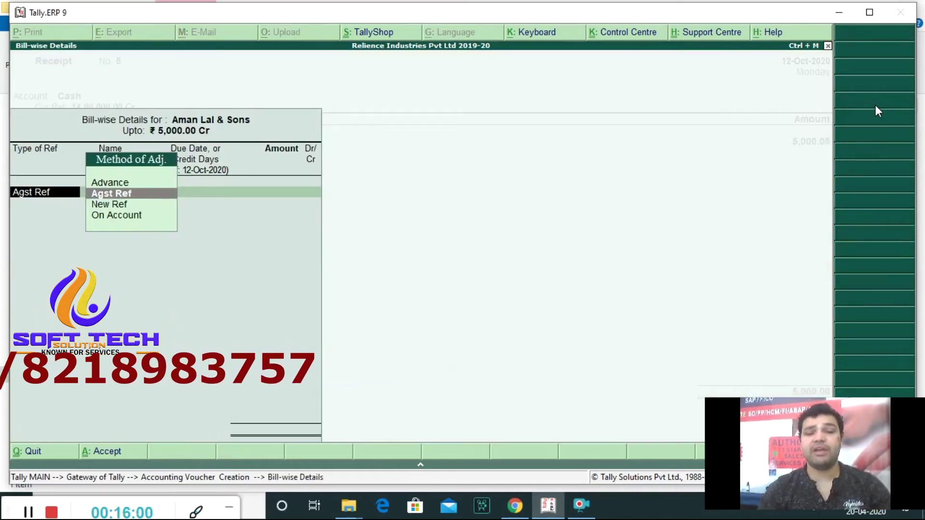
# - Leave the bill-wise details and review the receipt configuration through the bill and balance display options, accepting it with the existing settings
pyautogui.press('BackSpace')
pyautogui.press('Escape')
pyautogui.press('y')
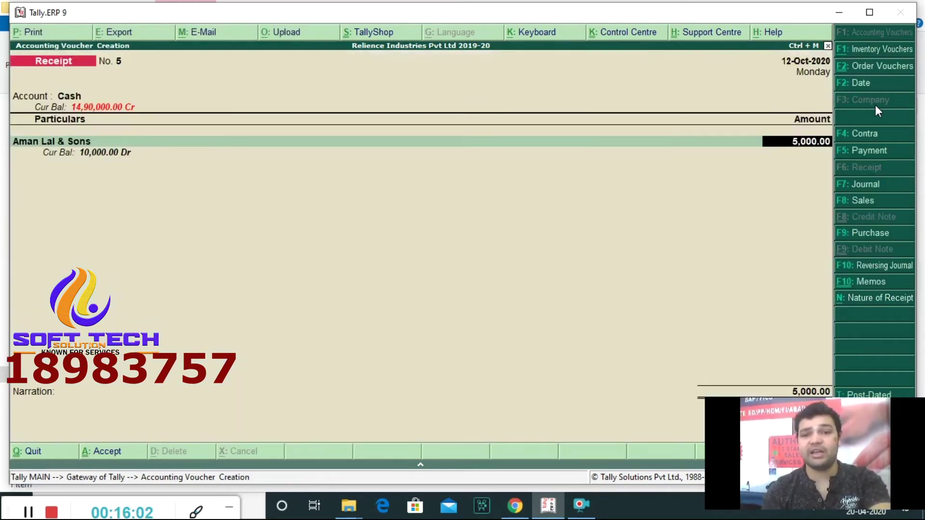
pyautogui.press('F12')
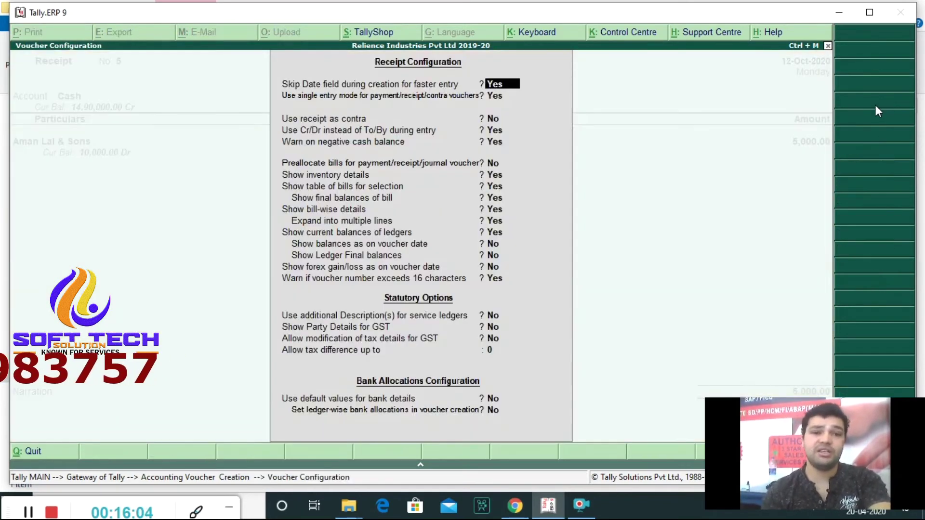
pyautogui.press('Return')
pyautogui.press('Return')
pyautogui.press('Return')
pyautogui.press('Return')
pyautogui.press('Return')
pyautogui.press('Return')
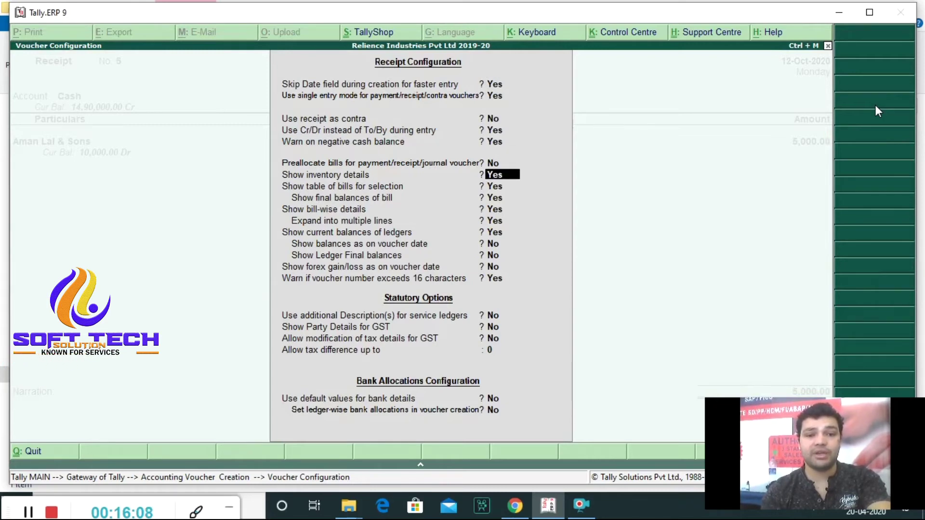
pyautogui.press('Return')
pyautogui.press('Return')
pyautogui.press('Return')
pyautogui.press('Return')
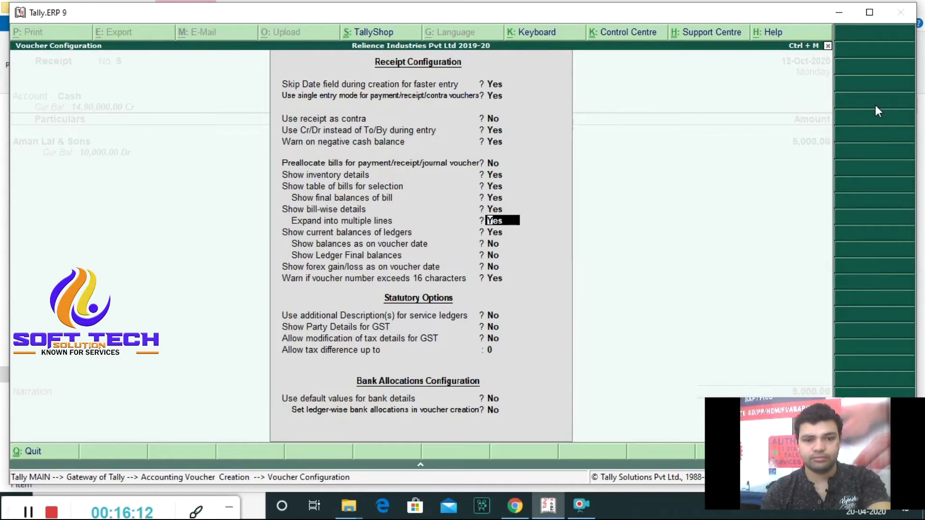
pyautogui.press('Return')
pyautogui.press('Return')
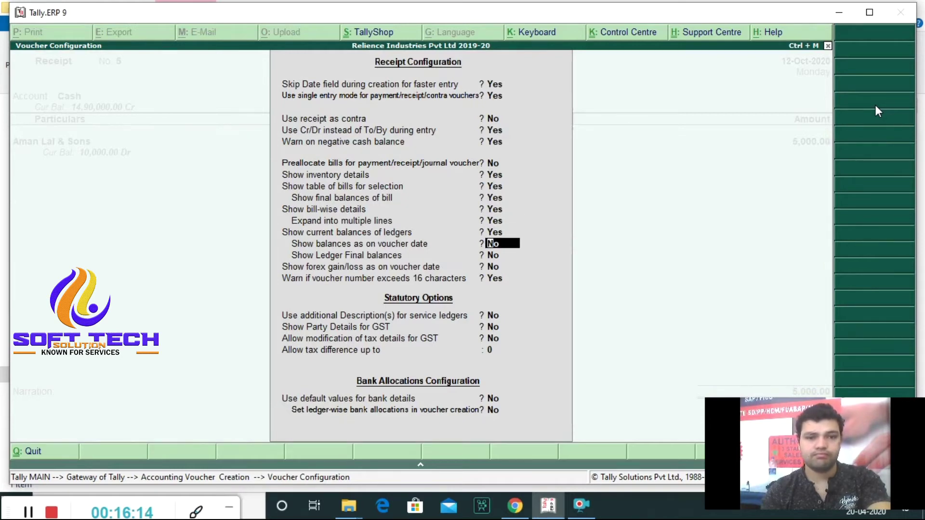
pyautogui.press('Up')
pyautogui.press('Up')
pyautogui.press('Up')
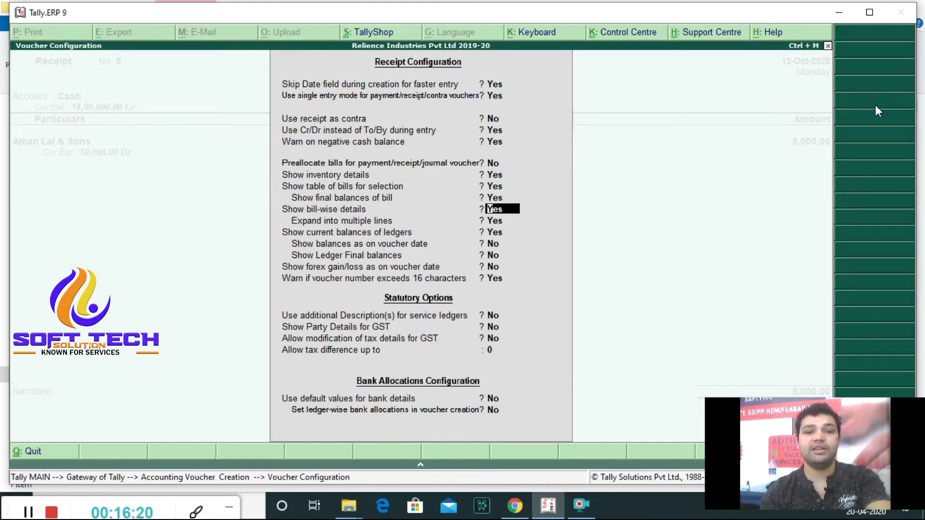
pyautogui.hotkey('ctrl', 'a')
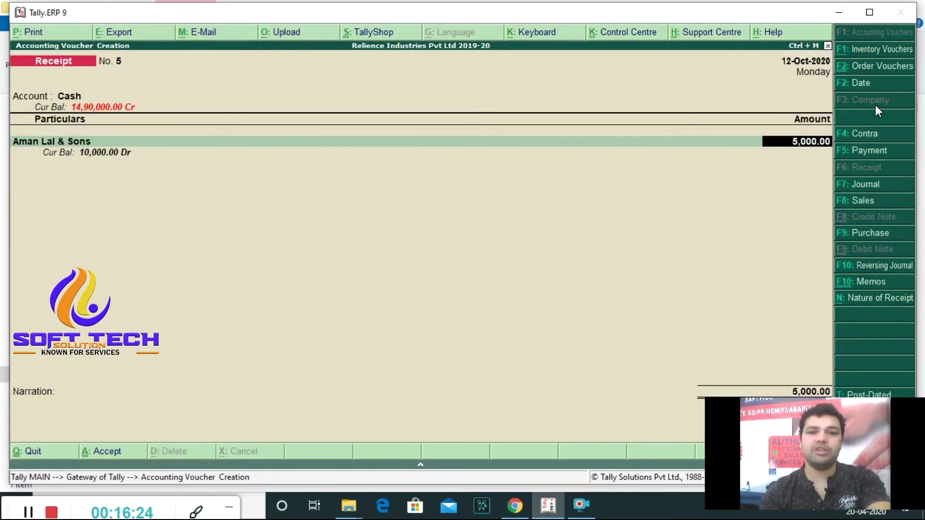
# - Open the receipt's bill-wise details for Aman Lal & Sons and choose Agst Ref as the method of adjustment
pyautogui.press('Return')
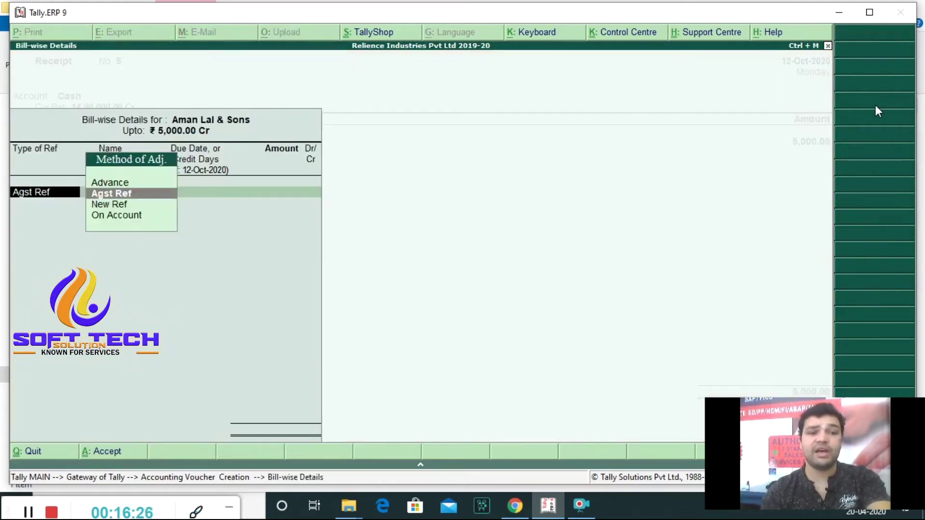
pyautogui.press('Up')
pyautogui.press('Down')
pyautogui.press('Up')
pyautogui.press('Down')
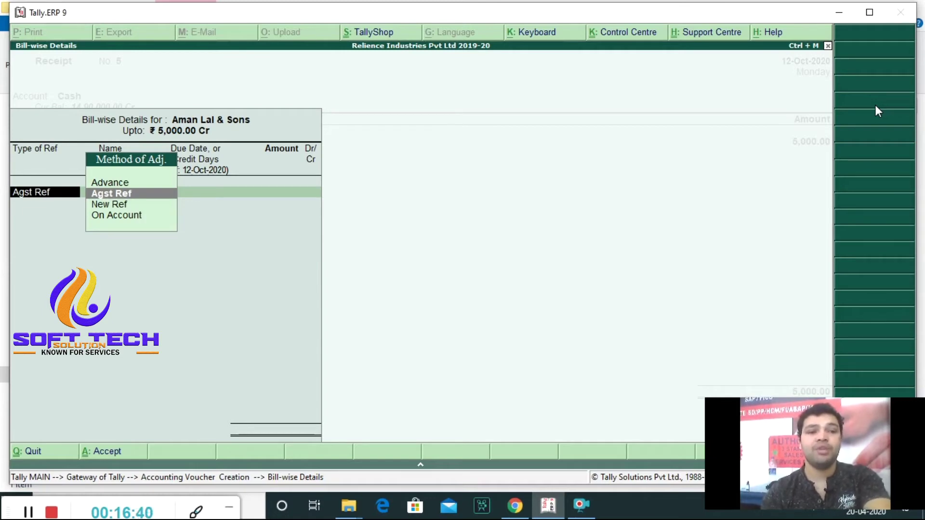
pyautogui.press('Down')
pyautogui.press('Up')
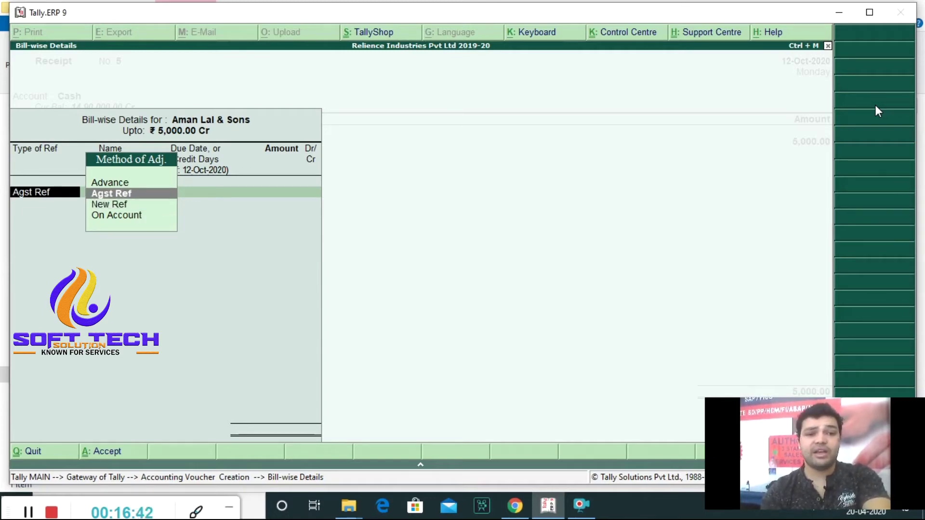
pyautogui.press('Down')
pyautogui.press('Up')
pyautogui.press('Down')
pyautogui.press('Up')
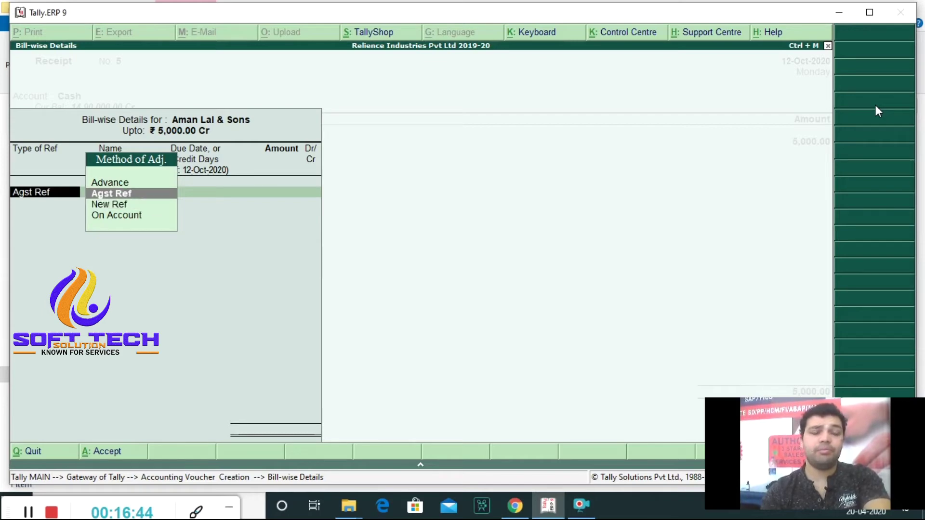
pyautogui.press('Return')
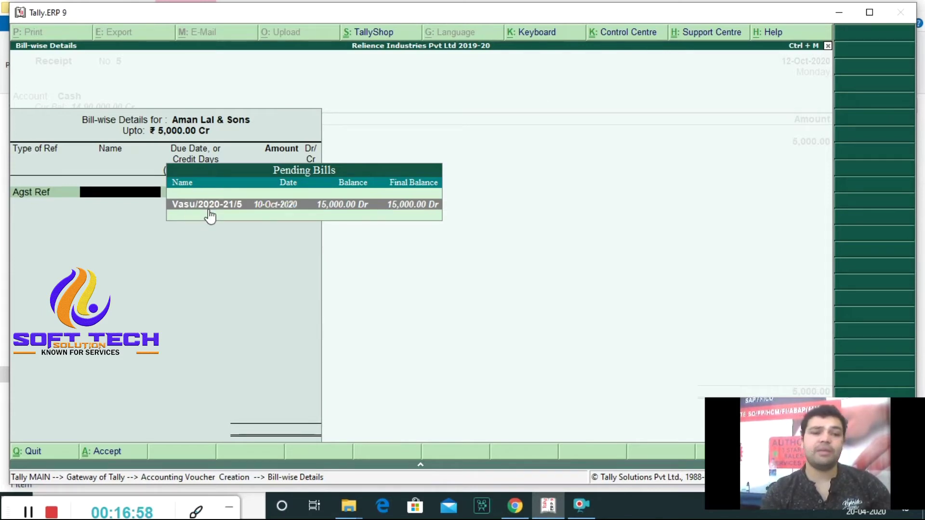
# - Allocate the 5,000 receipt against the pending bill Vasu/2020-21/5 and save the voucher
pyautogui.click(244, 217)
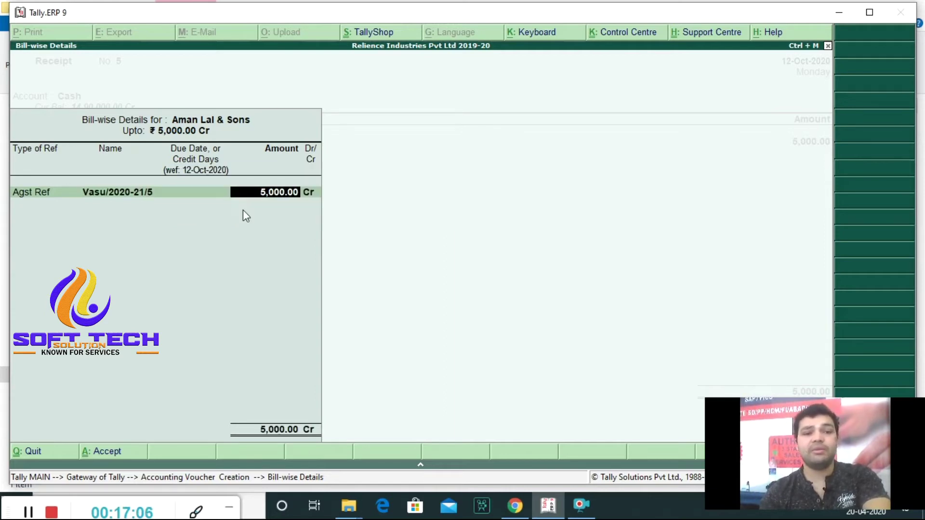
pyautogui.press('Return')
pyautogui.press('Return')
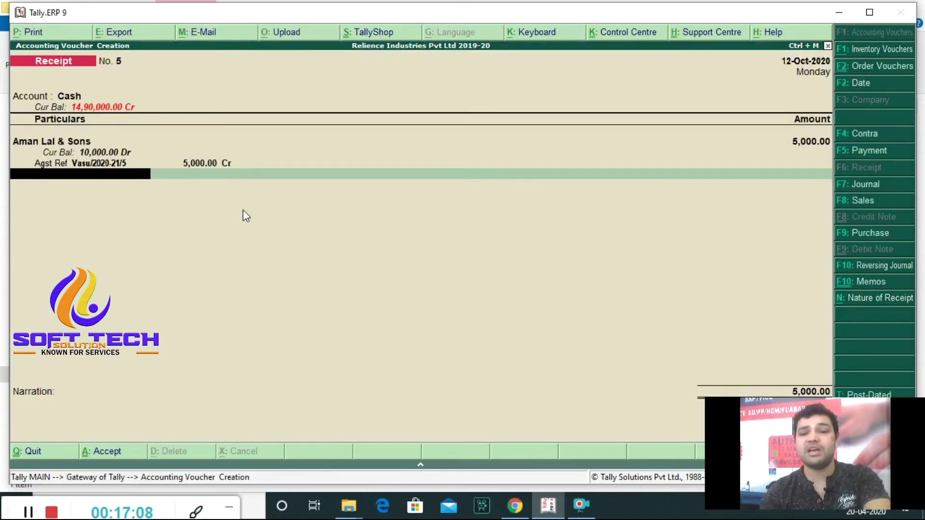
pyautogui.press('Return')
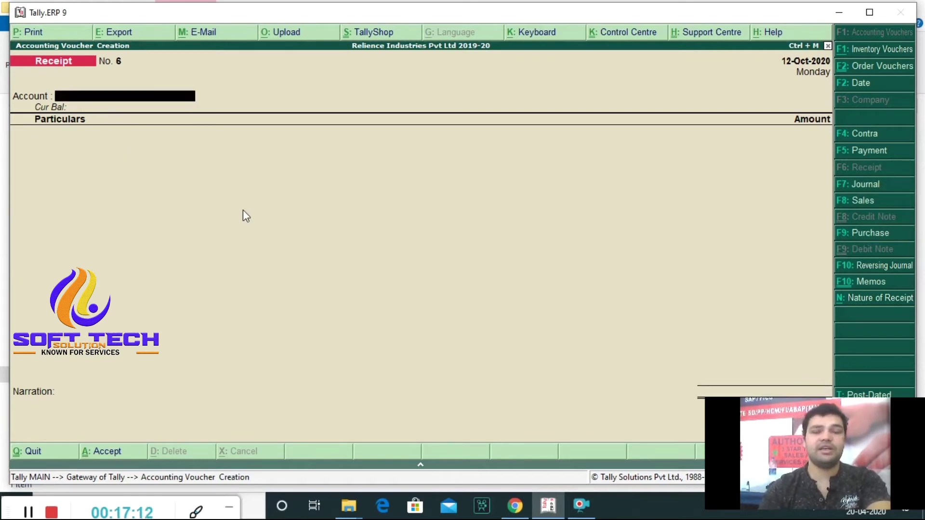
pyautogui.press('Escape')
pyautogui.press('Down')
pyautogui.press('Down')
pyautogui.press('Up')
pyautogui.press('Up')
pyautogui.press('Return')
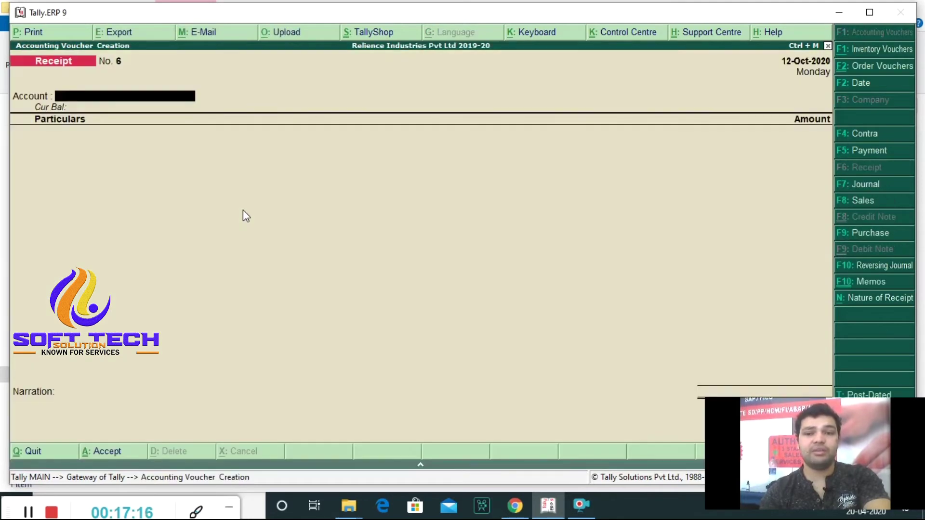
# - Leave voucher entry and open the outstanding Bills Receivable report at the Aman Lal & Sons bill
pyautogui.press('Escape')
pyautogui.press('Down')
pyautogui.press('Down')
pyautogui.press('Down')
pyautogui.press('Down')
pyautogui.press('Down')
pyautogui.press('Down')
pyautogui.press('Down')
pyautogui.press('Down')
pyautogui.press('Down')
pyautogui.press('Up')
pyautogui.press('Down')
pyautogui.press('Return')
pyautogui.press('Down')
pyautogui.press('Down')
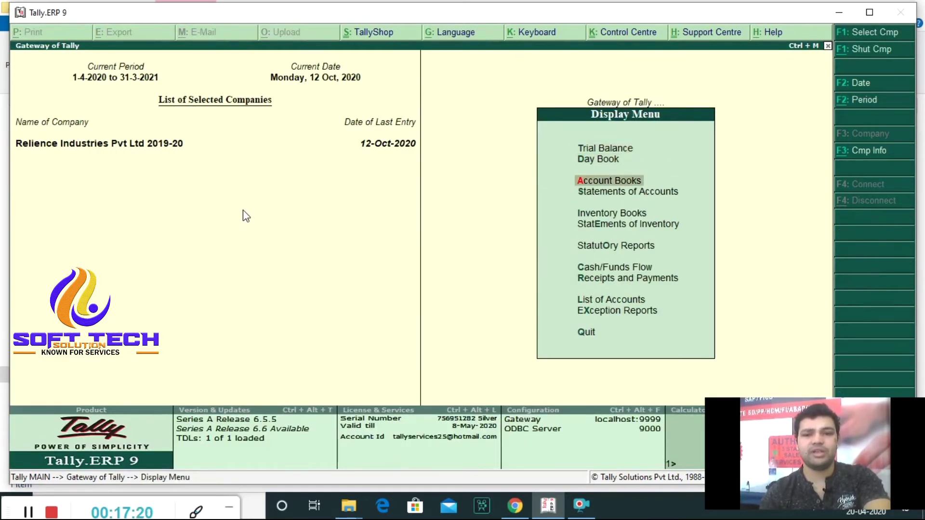
pyautogui.press('Down')
pyautogui.press('Return')
pyautogui.press('Return')
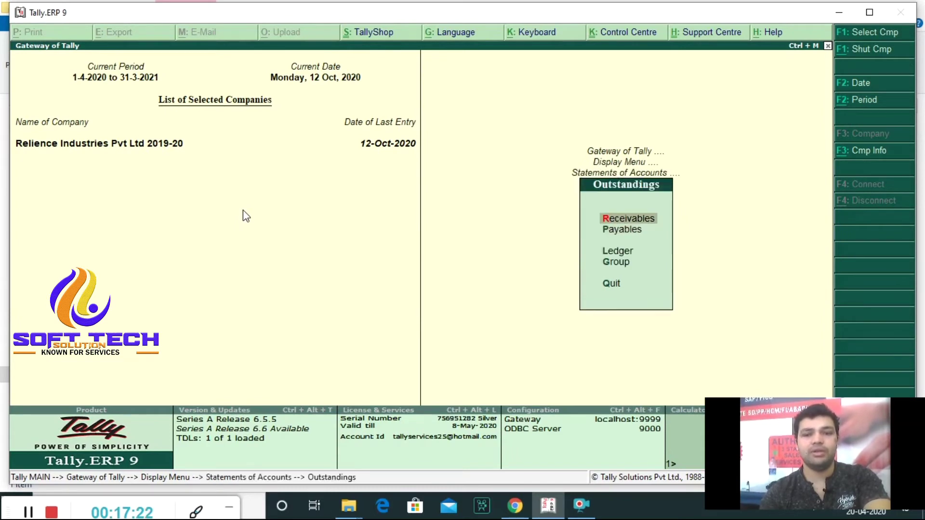
pyautogui.press('Return')
pyautogui.press('Down')
pyautogui.press('Down')
pyautogui.press('Down')
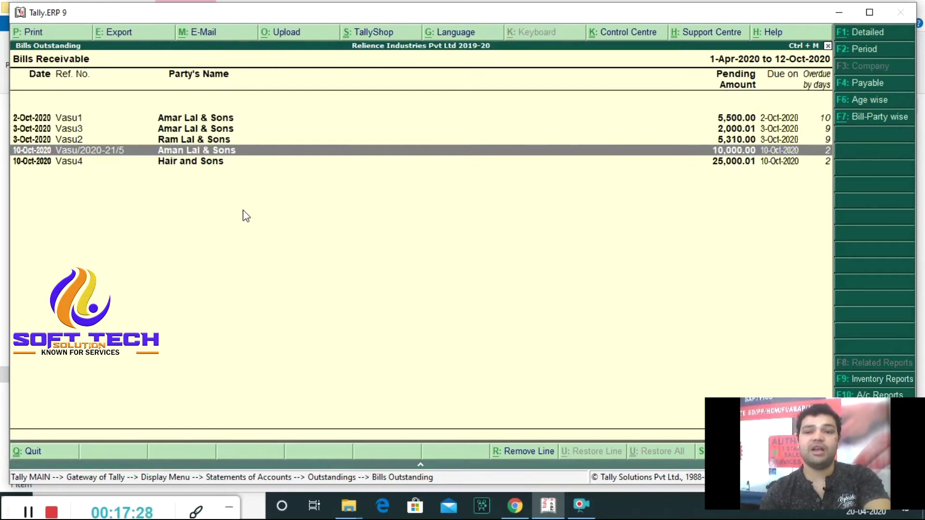
# - Switch the Bills Receivable report to the bill-party-wise view and examine the Aman Lal & Sons pending bill
pyautogui.click(891, 121)
pyautogui.press('Down')
pyautogui.press('Down')
pyautogui.press('Up')
pyautogui.press('Up')
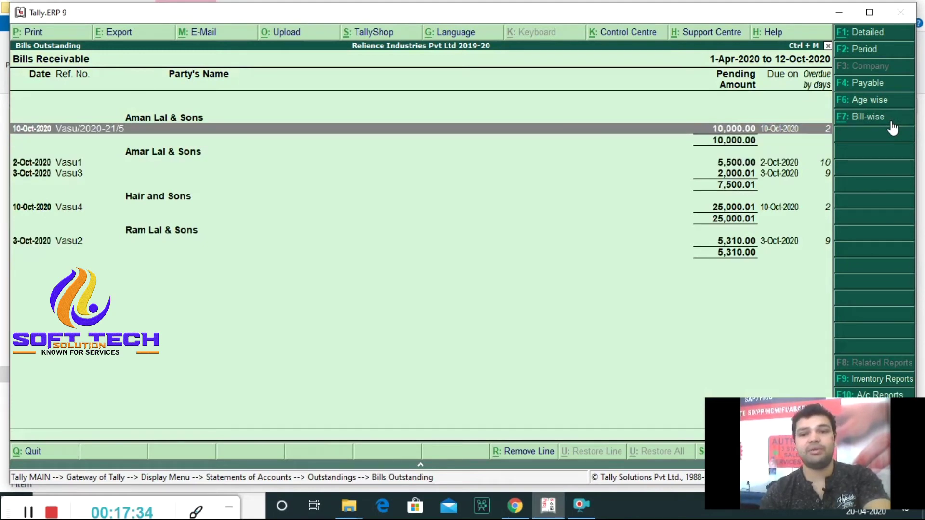
pyautogui.press('Down')
pyautogui.press('Up')
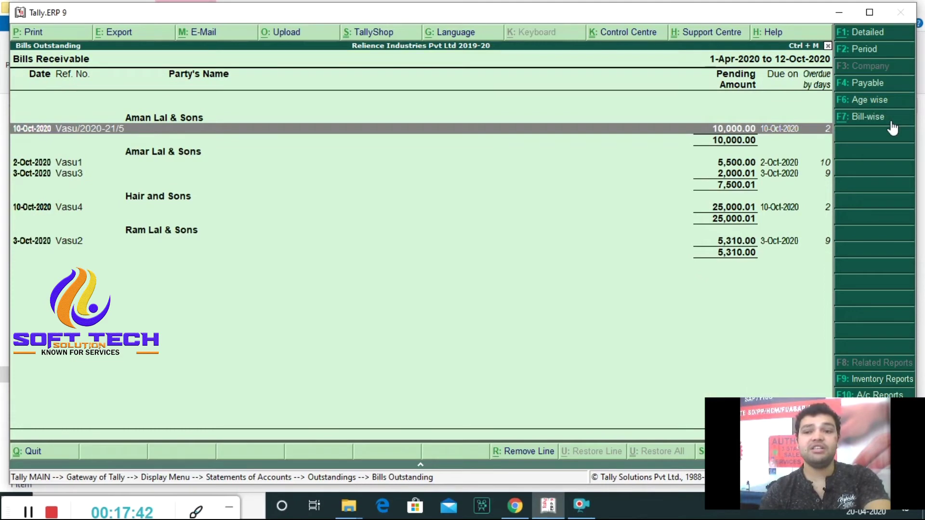
# - Return to the Gateway of Tally and start another receipt voucher with Cash as its account
pyautogui.press('Escape')
pyautogui.press('Escape')
pyautogui.press('Escape')
pyautogui.press('Escape')
pyautogui.press('Up')
pyautogui.press('Up')
pyautogui.press('Up')
pyautogui.press('Up')
pyautogui.press('Up')
pyautogui.press('Up')
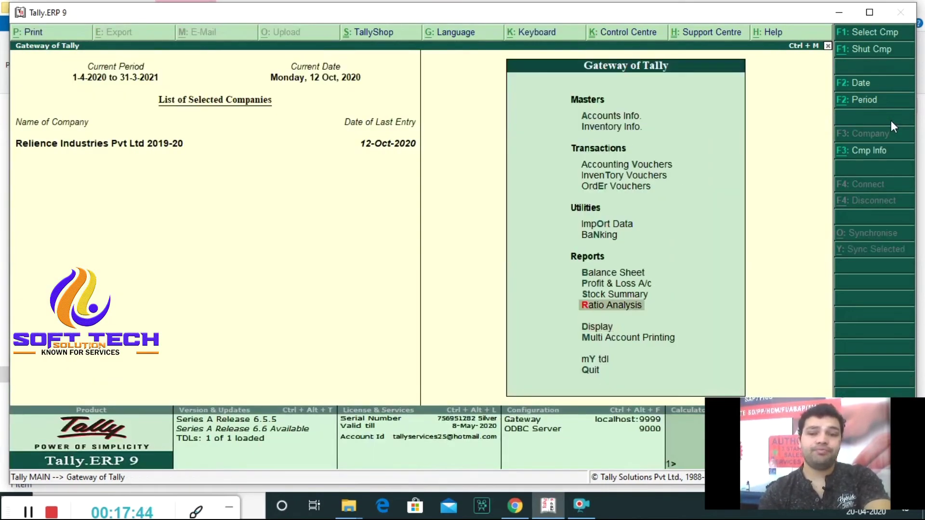
pyautogui.press('Up')
pyautogui.press('Up')
pyautogui.press('Up')
pyautogui.press('Return')
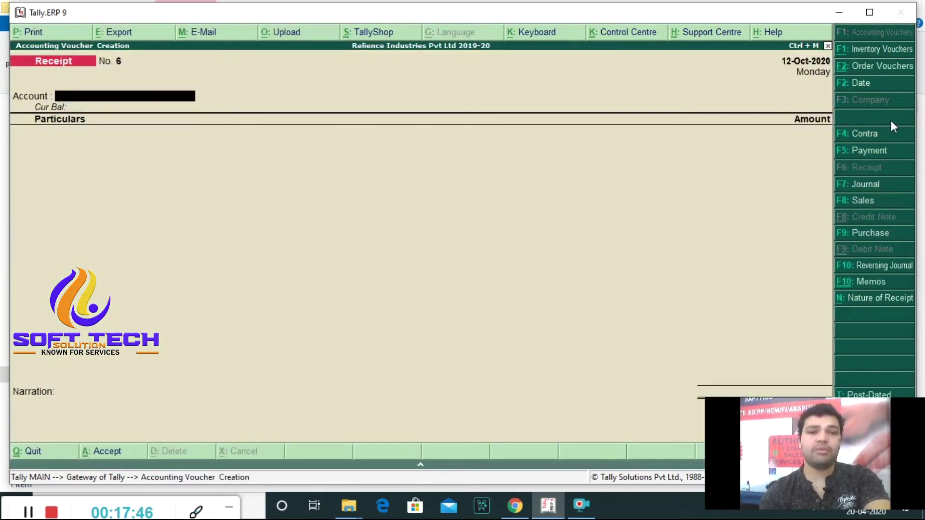
pyautogui.write('Cash')
pyautogui.press('Return')
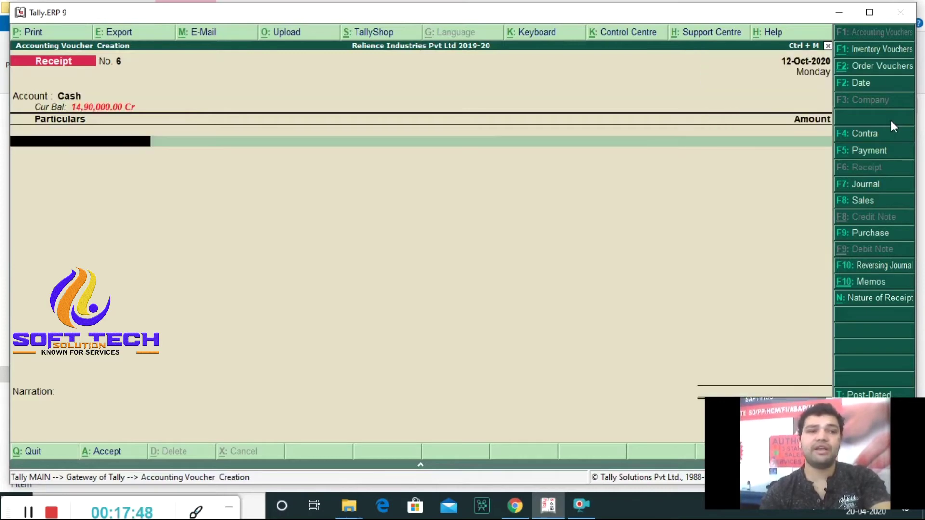
# - Enter Aman Lal & Sons in the receipt with an amount of 5,000, opening its bill-wise details
pyautogui.write('Aman')
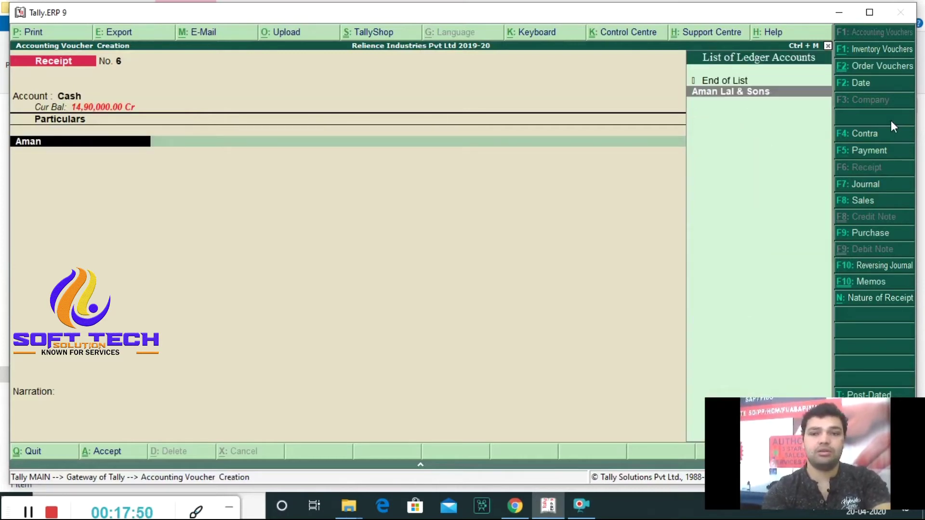
pyautogui.press('Return')
pyautogui.write('5000')
pyautogui.press('Return')
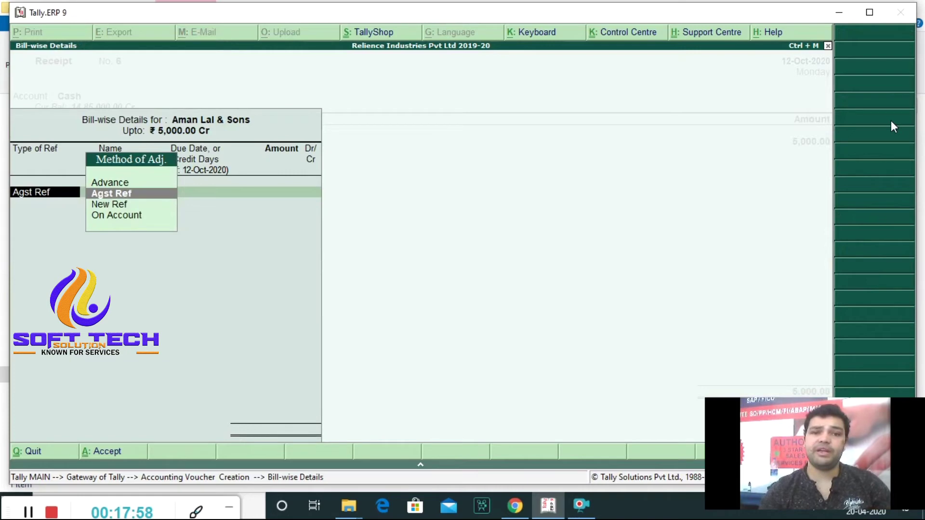
# - Set the method of adjustment to On Account for the 5,000 and save the receipt
pyautogui.press('Down')
pyautogui.press('Down')
pyautogui.press('Return')
pyautogui.press('Return')
pyautogui.press('Return')
pyautogui.press('Return')
pyautogui.press('Return')
pyautogui.press('Return')
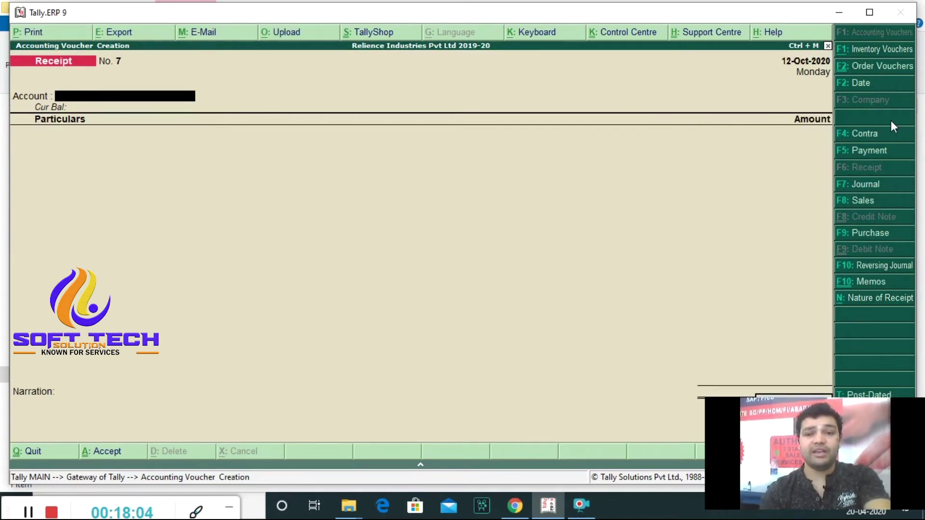
# - Leave voucher entry and open the Display Menu from the Gateway of Tally
pyautogui.press('Escape')
pyautogui.press('Up')
pyautogui.press('Up')
pyautogui.press('Up')
pyautogui.press('Up')
pyautogui.press('Up')
pyautogui.press('Up')
pyautogui.press('Up')
pyautogui.press('Up')
pyautogui.press('Down')
pyautogui.press('Down')
pyautogui.press('Down')
pyautogui.press('Return')
# - Open the Aman Lal & Sons ledger from the account books and examine its vouchers and closing balance
pyautogui.press('Down')
pyautogui.press('Down')
pyautogui.press('Up')
pyautogui.press('Down')
pyautogui.press('Return')
pyautogui.press('Down')
pyautogui.press('Return')
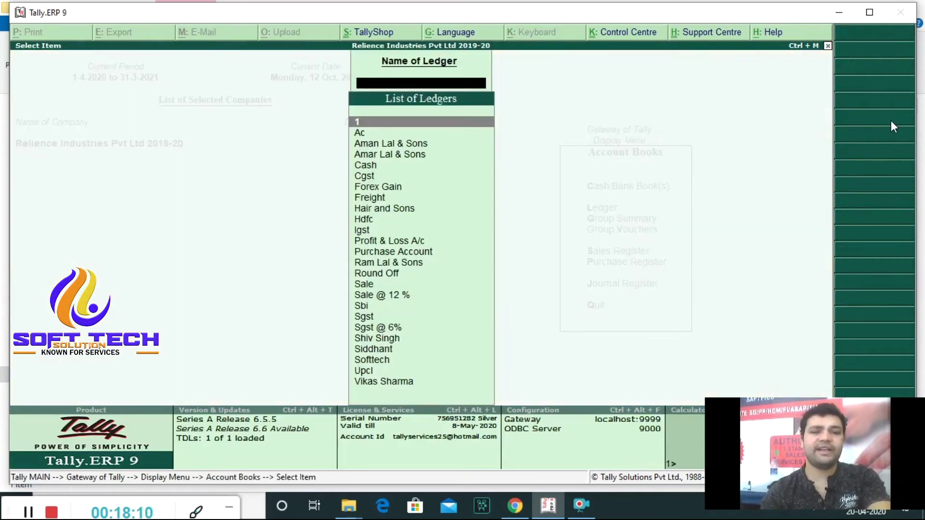
pyautogui.write('Ama')
pyautogui.press('Down')
pyautogui.press('Up')
pyautogui.press('Return')
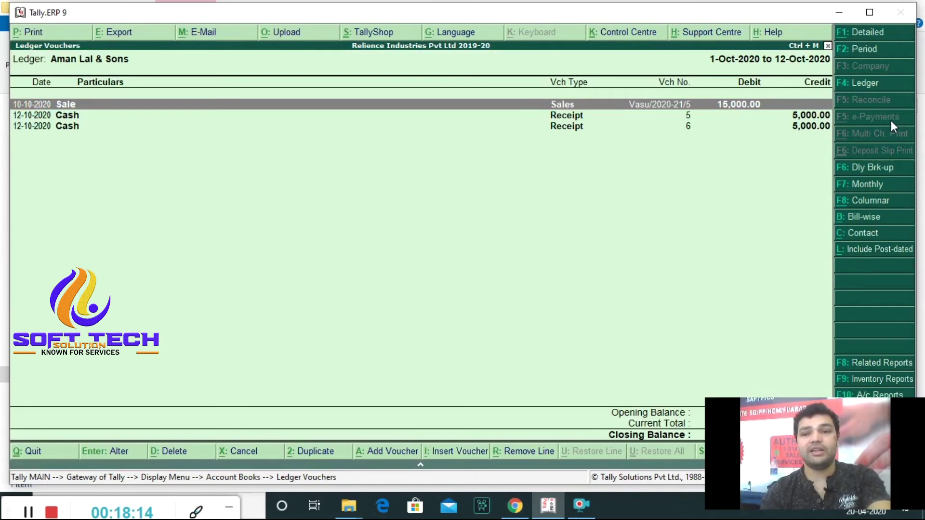
pyautogui.moveTo(732, 430); pyautogui.dragTo(85, 493)
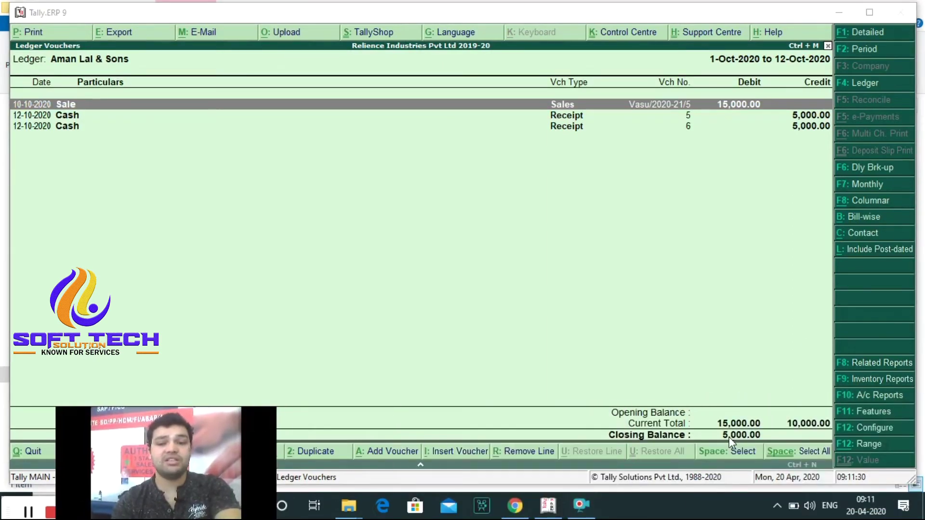
pyautogui.click(662, 367)
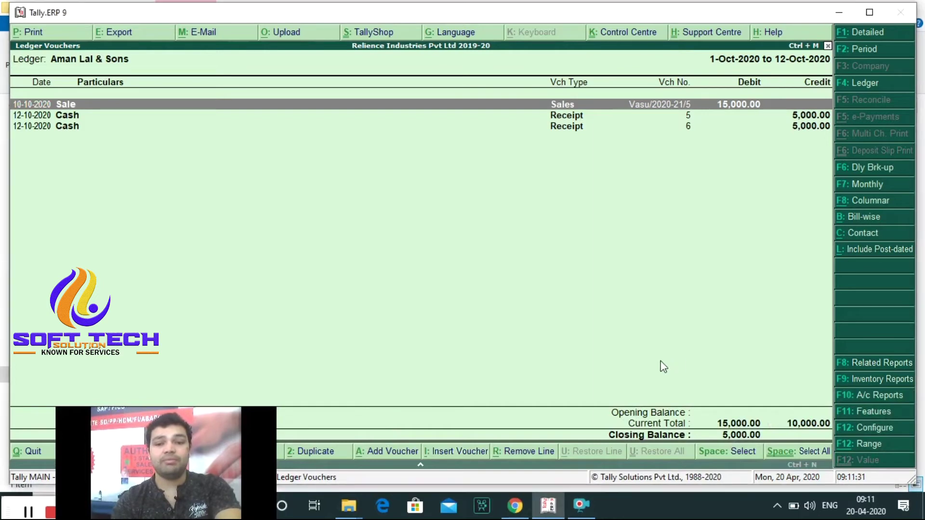
# - Leave the ledger, open the outstanding Bills Receivable report and check the pending amount of Aman Lal & Sons
pyautogui.press('Escape')
pyautogui.press('Escape')
pyautogui.press('Escape')
pyautogui.press('Down')
pyautogui.press('Return')
pyautogui.press('Down')
pyautogui.press('Up')
pyautogui.press('Return')
pyautogui.press('Down')
pyautogui.press('Up')
pyautogui.press('Return')
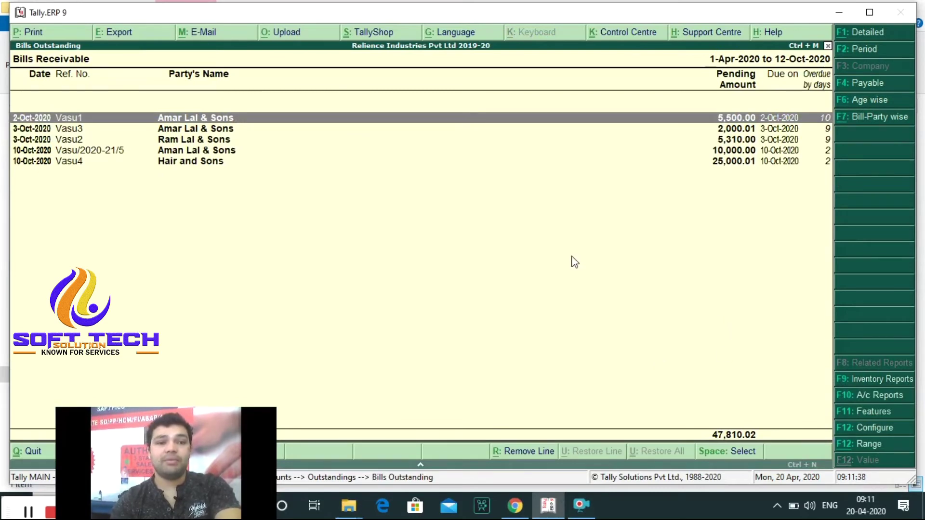
pyautogui.press('Down')
pyautogui.press('Down')
pyautogui.press('Down')
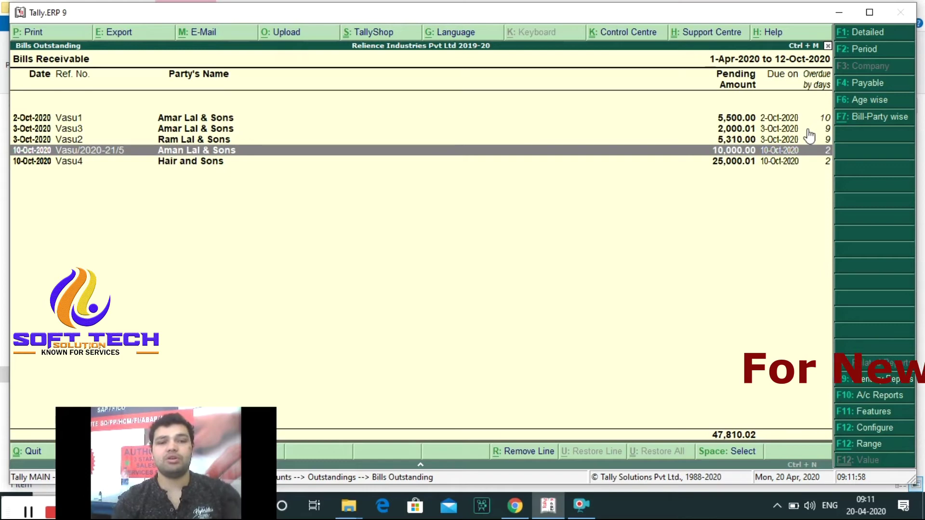
# - Leave the outstanding reports and open the Day Book for 12-Oct-2020
pyautogui.press('Escape')
pyautogui.press('Escape')
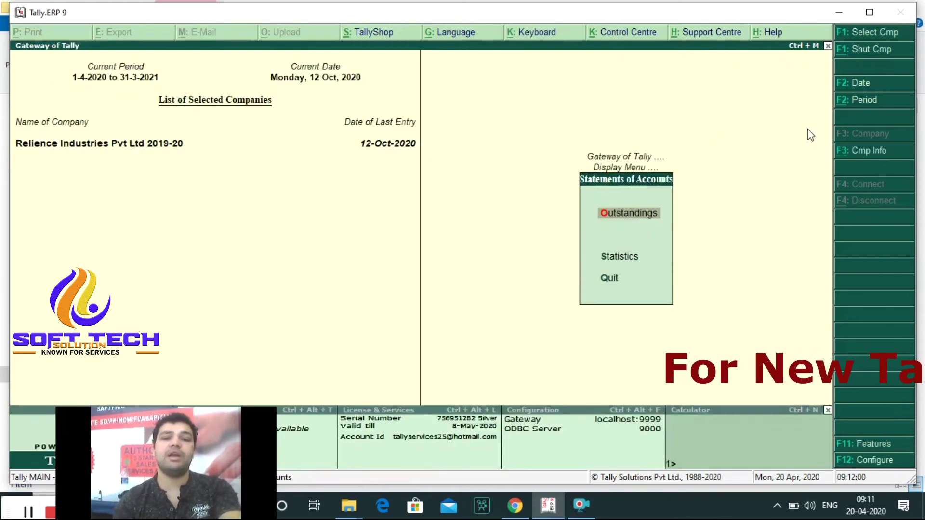
pyautogui.press('Escape')
pyautogui.press('Up')
pyautogui.press('Up')
pyautogui.press('Return')
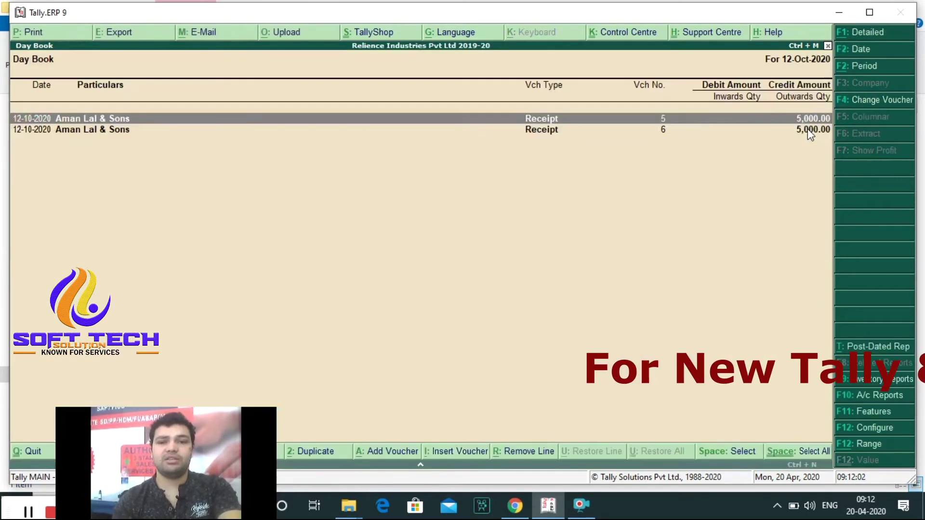
# - Alter receipt No. 6 so its 5,000 is adjusted as Agst Ref against bill Vasu/2020-21/5, and save it
pyautogui.press('Down')
pyautogui.press('Return')
pyautogui.press('Return')
pyautogui.press('Return')
pyautogui.press('Up')
pyautogui.press('Up')
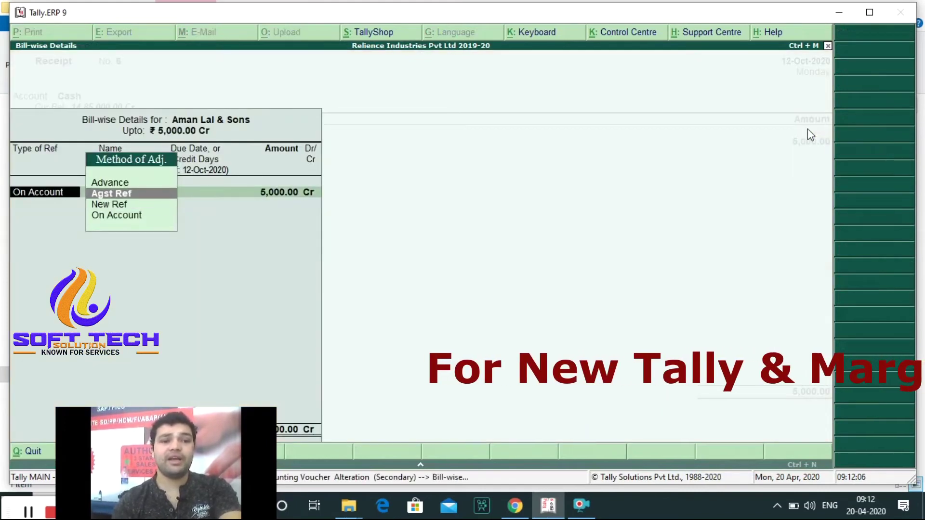
pyautogui.press('Return')
pyautogui.press('Return')
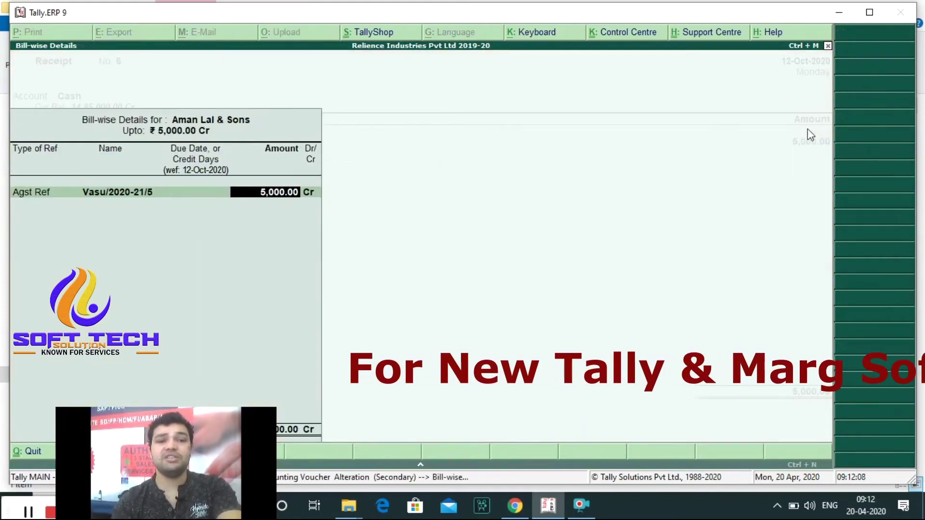
pyautogui.press('Return')
pyautogui.press('Return')
pyautogui.press('Return')
pyautogui.press('Return')
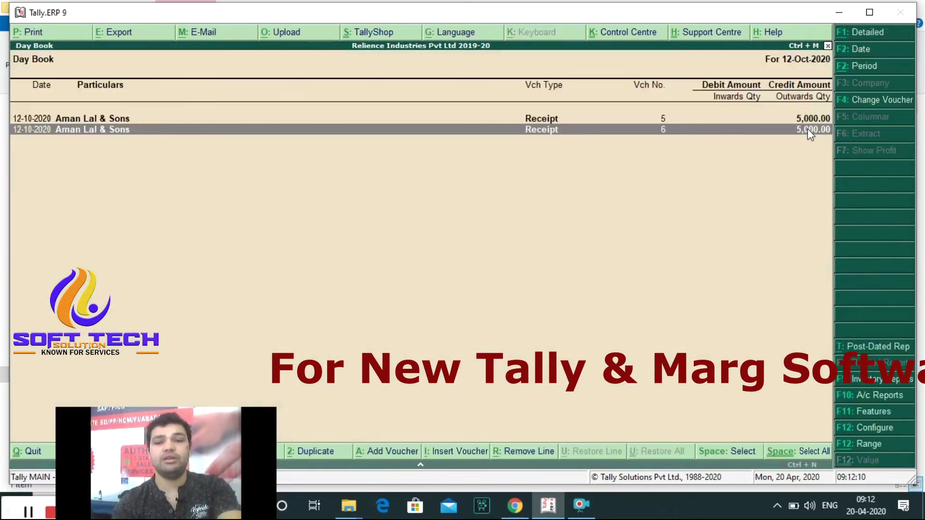
# - Leave the Day Book and reopen the outstanding Bills Receivable report from the statements of accounts
pyautogui.press('Escape')
pyautogui.press('Escape')
pyautogui.press('Down')
pyautogui.press('d')
pyautogui.press('Down')
pyautogui.press('Down')
pyautogui.press('Down')
pyautogui.press('Down')
pyautogui.press('Down')
pyautogui.press('Up')
pyautogui.press('Up')
pyautogui.press('Return')
pyautogui.press('Down')
pyautogui.press('Up')
pyautogui.press('Return')
pyautogui.press('Down')
pyautogui.press('Up')
pyautogui.press('Return')
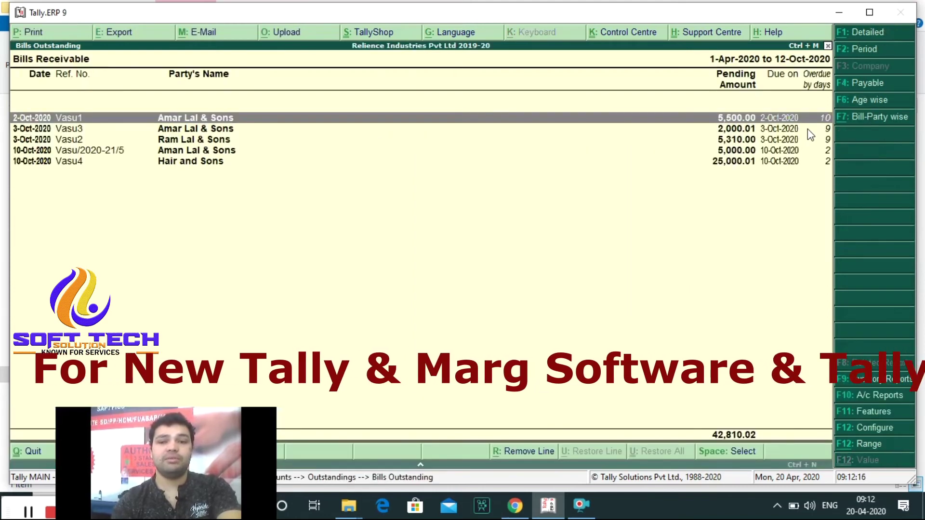
# - Examine the pending bills in the receivables list, checking the balance of Vasu/2020-21/5
pyautogui.press('Down')
pyautogui.press('Down')
pyautogui.press('Up')
pyautogui.press('Up')
pyautogui.press('Down')
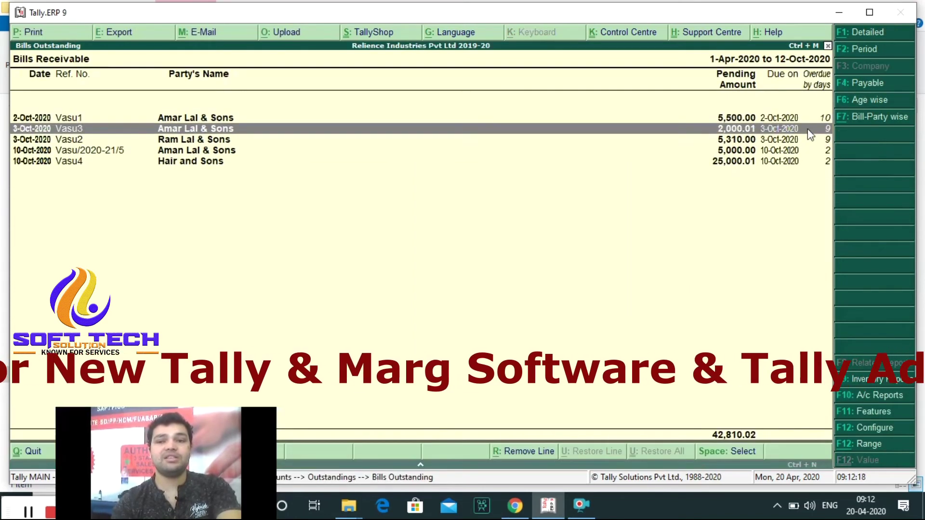
# - Leave the Bills Receivable report and start a new receipt voucher with Cash as the account
pyautogui.press('Down')
pyautogui.press('Down')
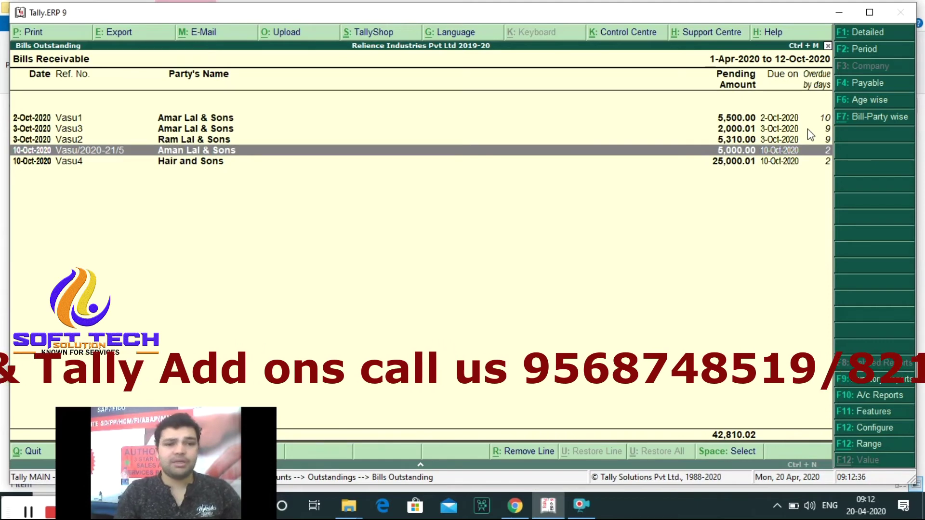
pyautogui.press('Escape')
pyautogui.press('Escape')
pyautogui.press('Escape')
pyautogui.press('Escape')
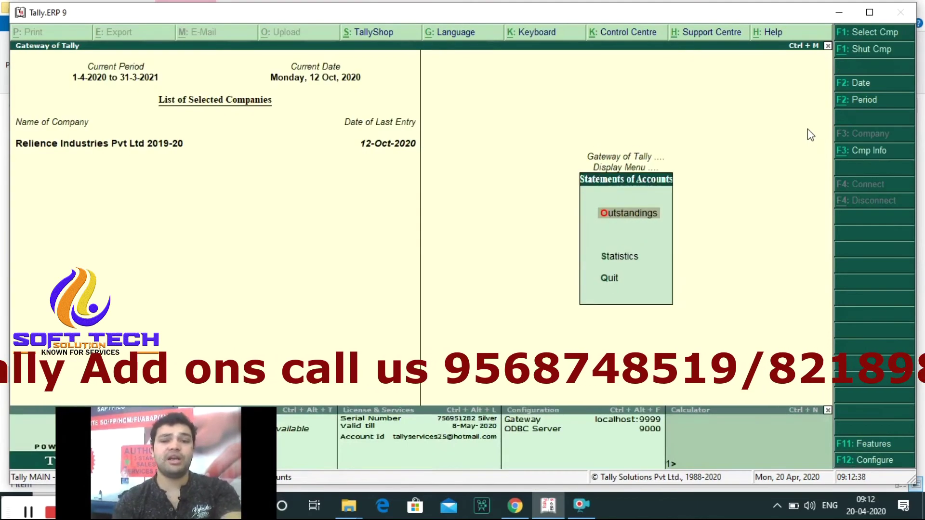
pyautogui.press('Up')
pyautogui.press('Up')
pyautogui.press('Up')
pyautogui.press('Up')
pyautogui.press('Up')
pyautogui.press('Up')
pyautogui.press('Up')
pyautogui.press('Up')
pyautogui.press('Up')
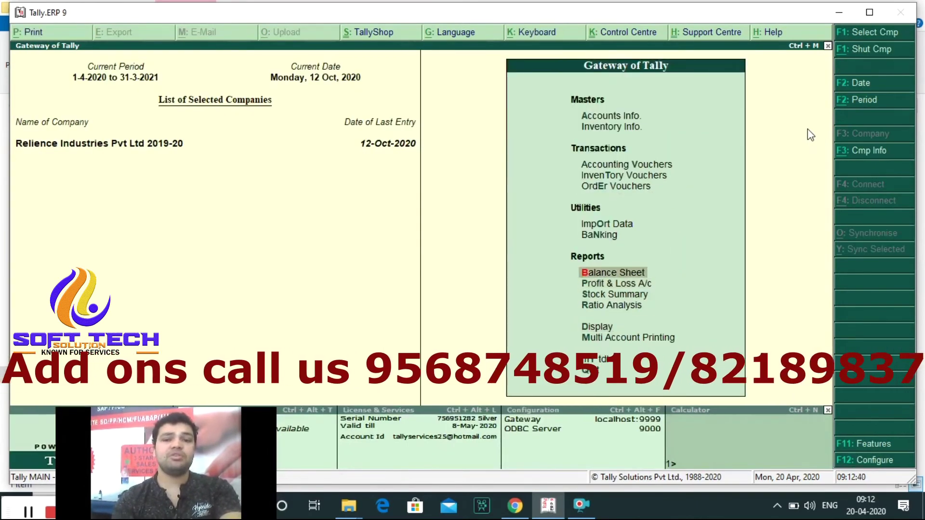
pyautogui.press('Return')
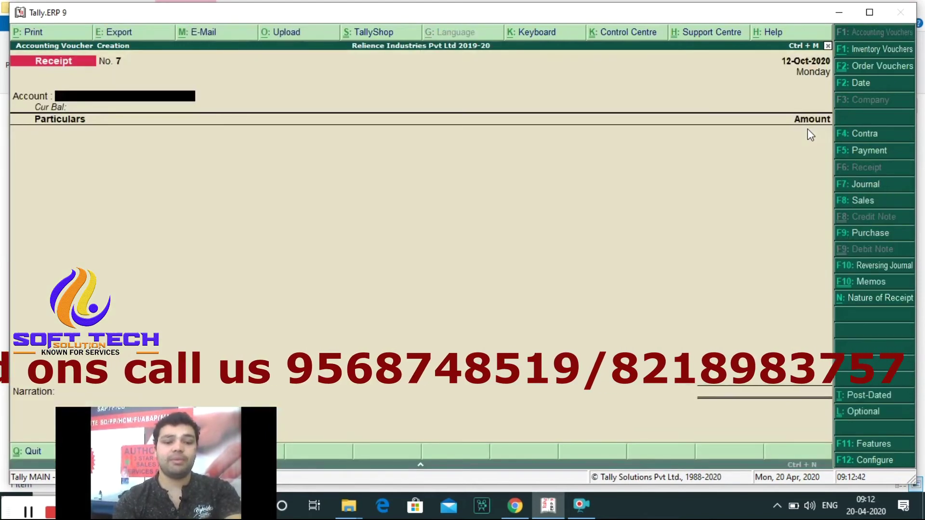
pyautogui.write('Cas')
pyautogui.press('Return')
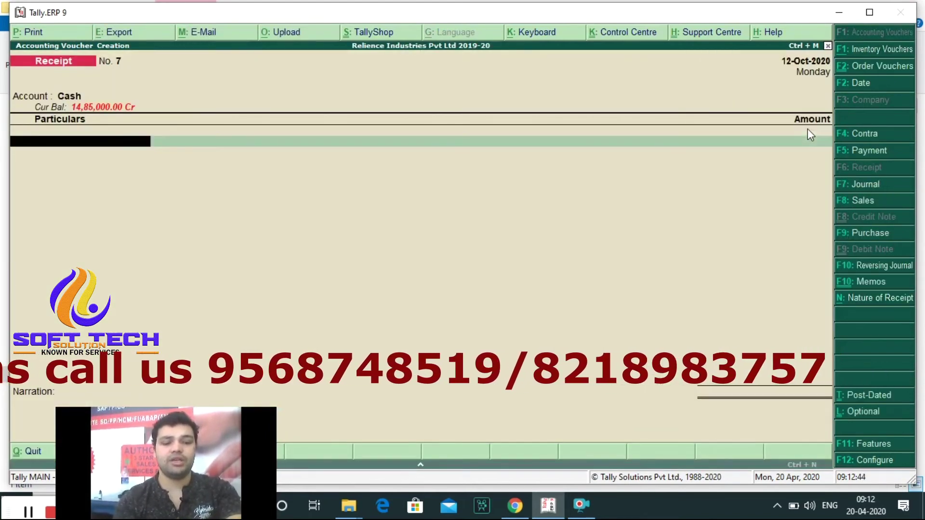
# - Create a ledger in the new customer's name under Sundry Debtors, keeping bill-by-bill balances on, and save it
pyautogui.hotkey('alt', 'c')
pyautogui.write('Naveen Sharma')
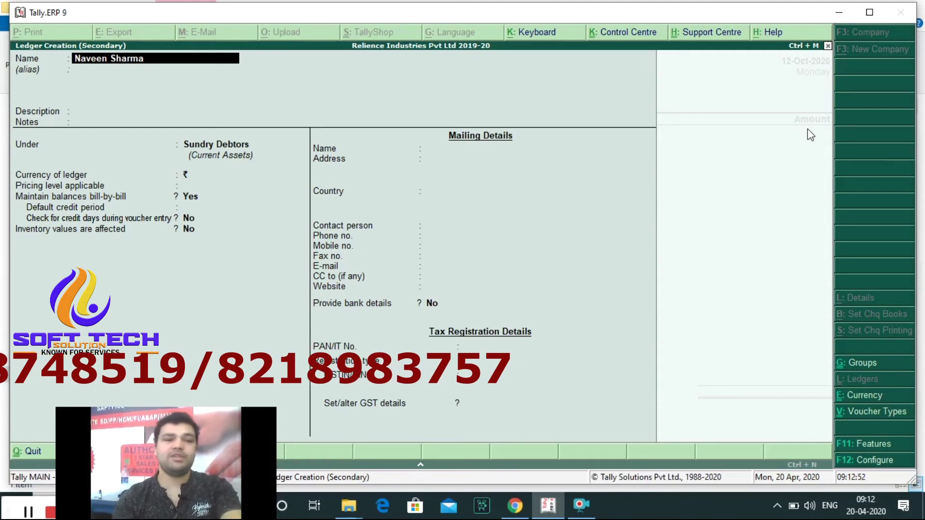
pyautogui.press('Return')
pyautogui.press('Return')
pyautogui.press('Return')
pyautogui.press('Return')
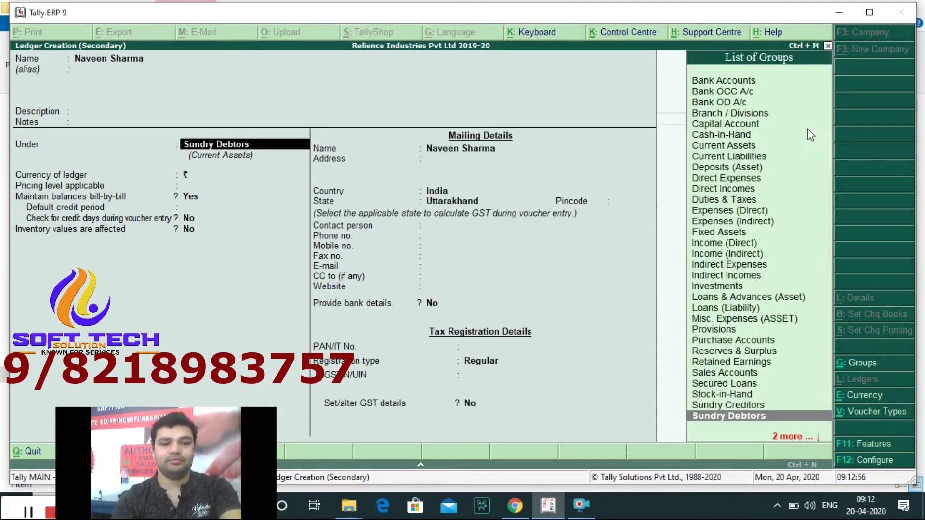
pyautogui.press('Return')
pyautogui.press('Return')
pyautogui.press('Return')
pyautogui.press('Return')
pyautogui.press('Return')
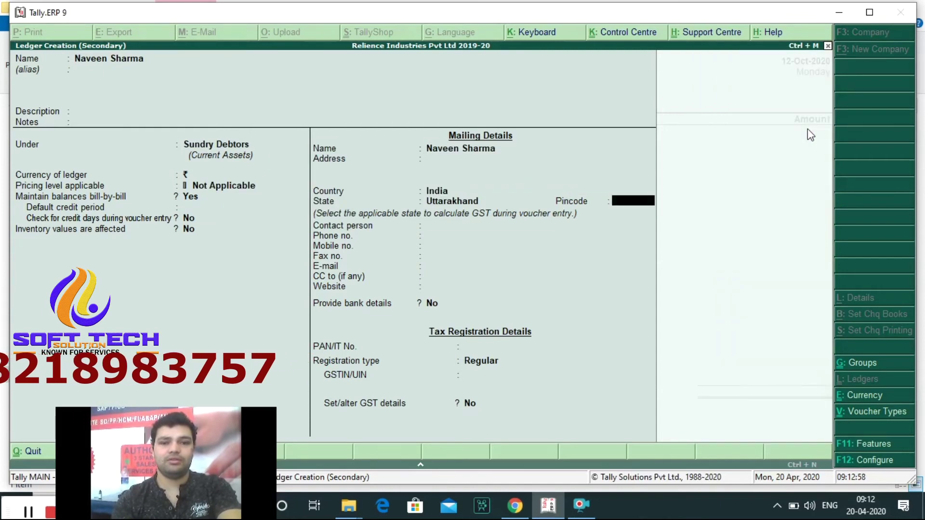
pyautogui.press('Return')
pyautogui.hotkey('ctrl', 'a')
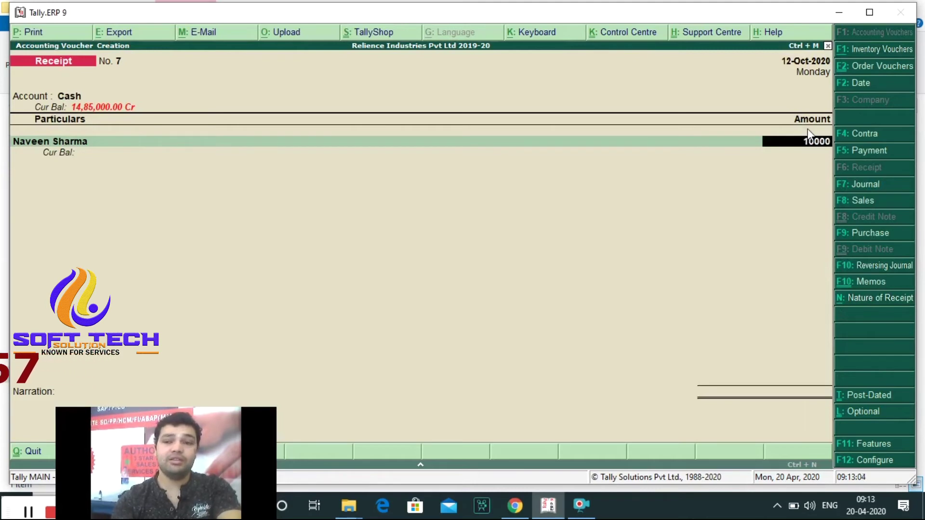
# - Receive 10,000 from the new customer, record it bill-wise as Advance with reference 7, and save the receipt
pyautogui.press('Return')
pyautogui.press('Up')
pyautogui.press('Up')
pyautogui.press('Up')
pyautogui.press('Return')
pyautogui.press('Return')
pyautogui.press('Return')
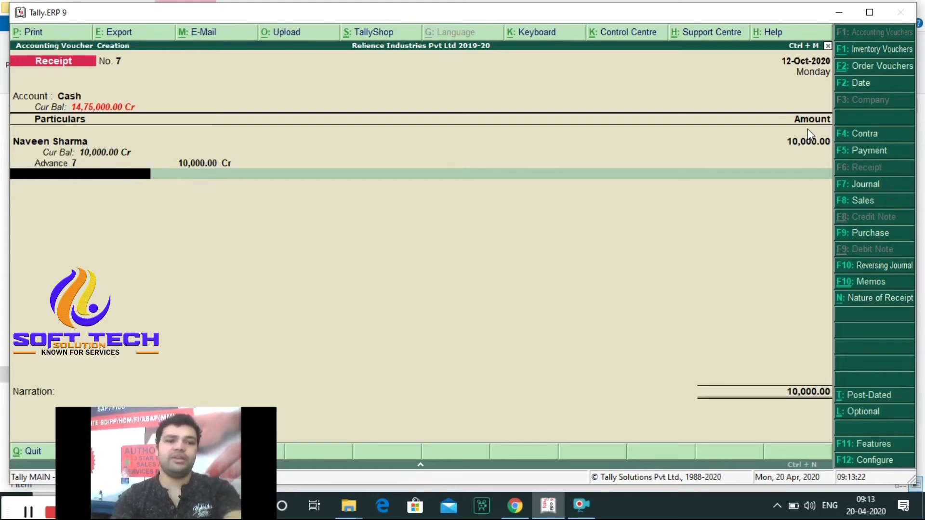
pyautogui.press('Return')
pyautogui.press('Return')
pyautogui.press('Return')
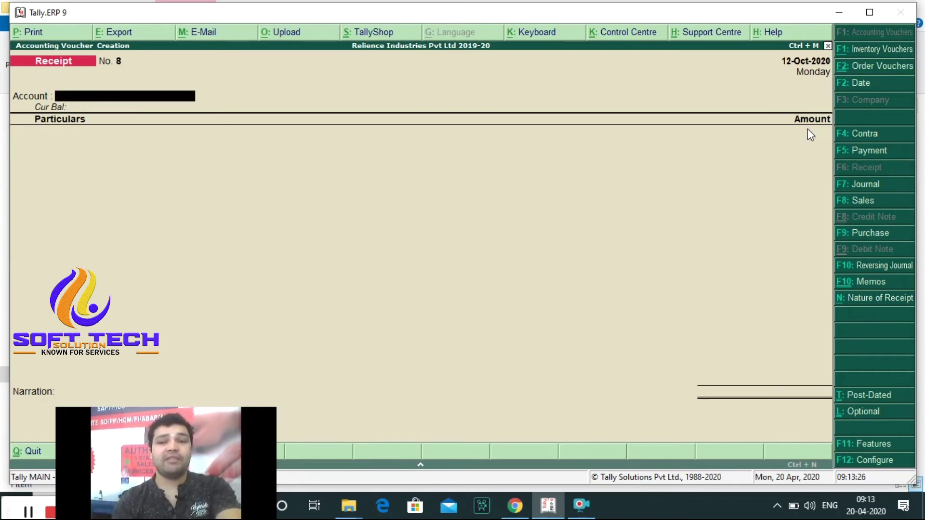
# - Start a sales voucher dated 15-Oct-2020 for the new customer with Sale as the sales ledger
pyautogui.press('F2')
pyautogui.write('15')
pyautogui.press('Return')
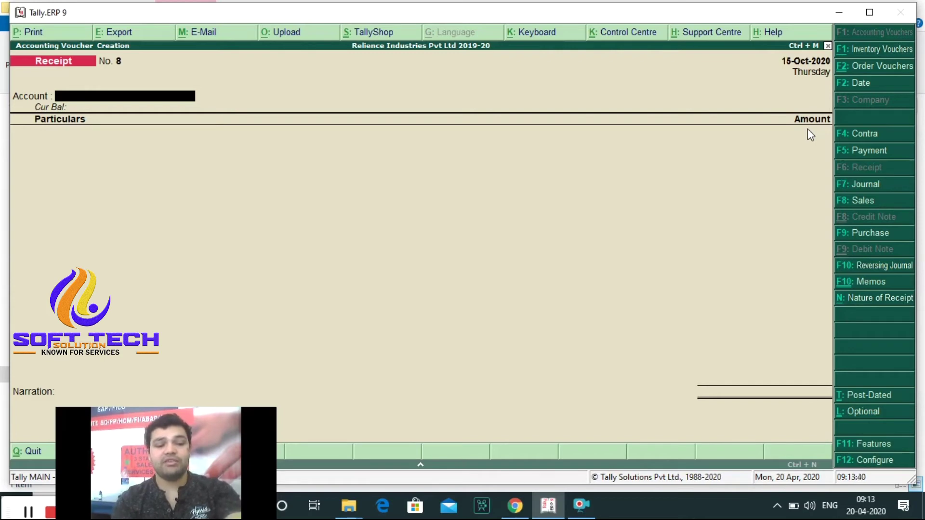
pyautogui.press('F8')
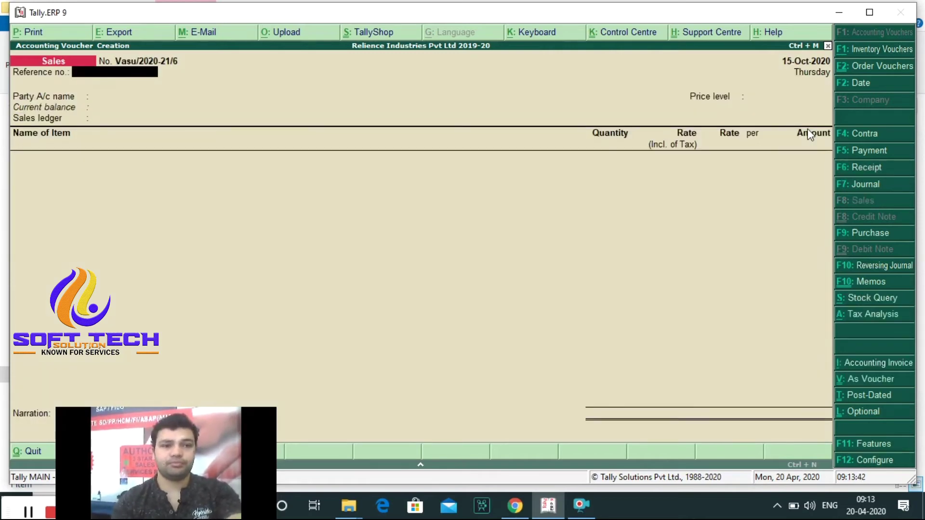
pyautogui.press('Return')
pyautogui.write('nave')
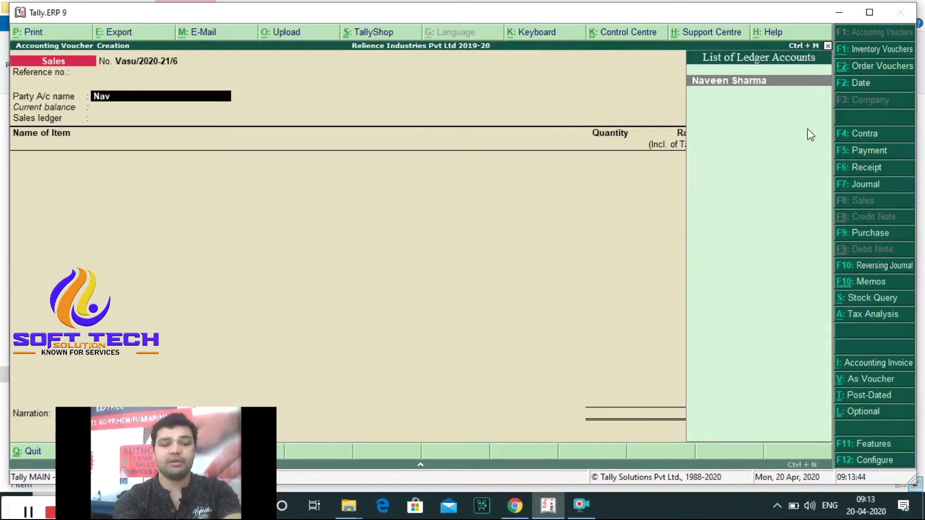
pyautogui.press('Return')
pyautogui.press('Return')
pyautogui.press('Return')
pyautogui.press('Return')
# - Add the item G I Pipes to the sales voucher without a description and with order number Not Applicable
pyautogui.press('Down')
pyautogui.press('Down')
pyautogui.press('Down')
pyautogui.press('Down')
pyautogui.press('Down')
pyautogui.press('Return')
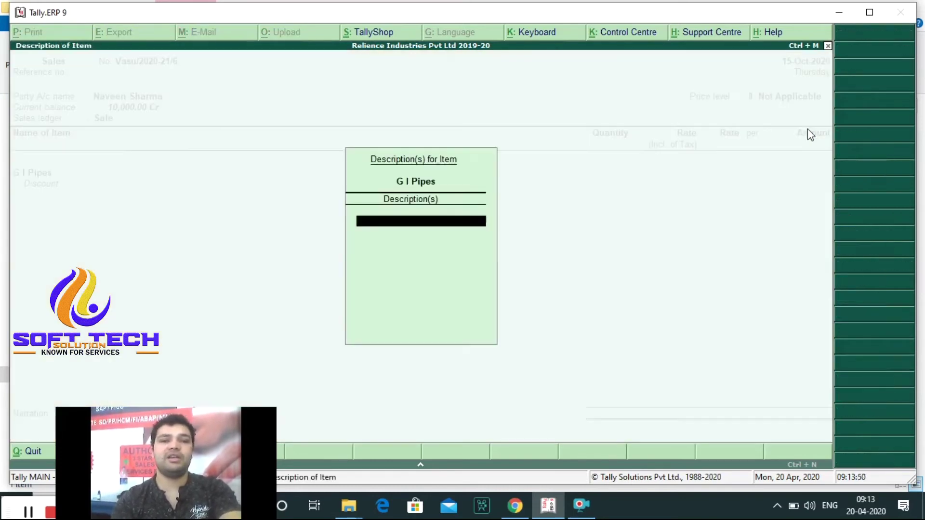
pyautogui.press('Return')
pyautogui.press('Down')
pyautogui.press('Return')
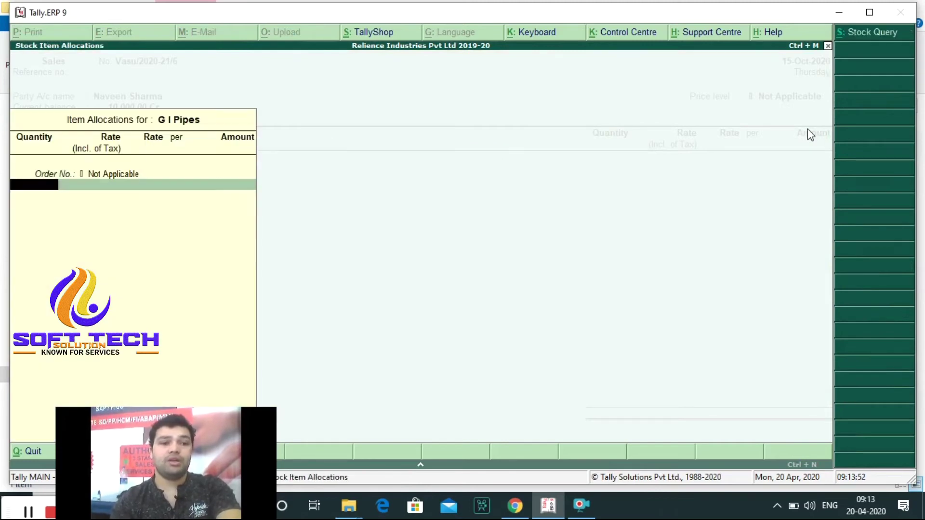
# - Allocate 100 nos of G I Pipes at a tax-inclusive rate of 550
pyautogui.write('15')
pyautogui.press('Return')
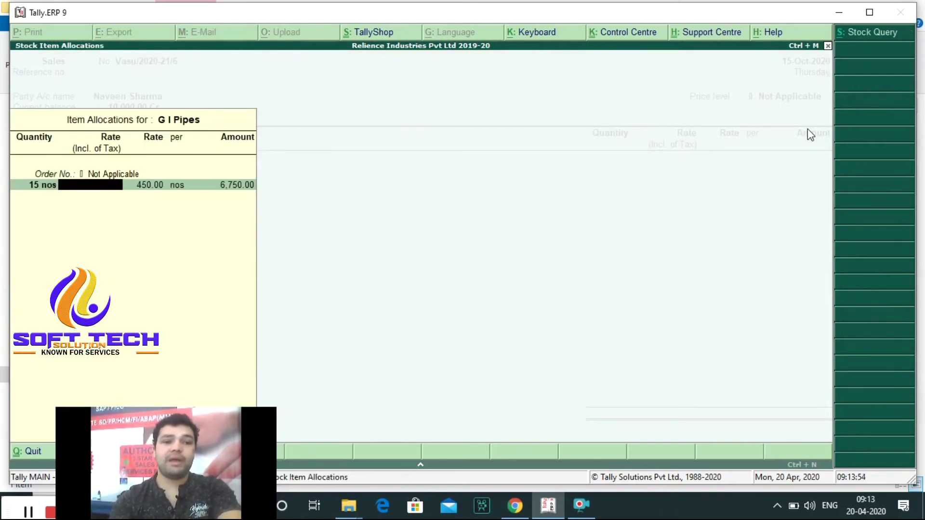
pyautogui.write('550')
pyautogui.press('Return')
pyautogui.press('Return')
pyautogui.press('BackSpace')
pyautogui.press('BackSpace')
pyautogui.press('BackSpace')
pyautogui.write('10')
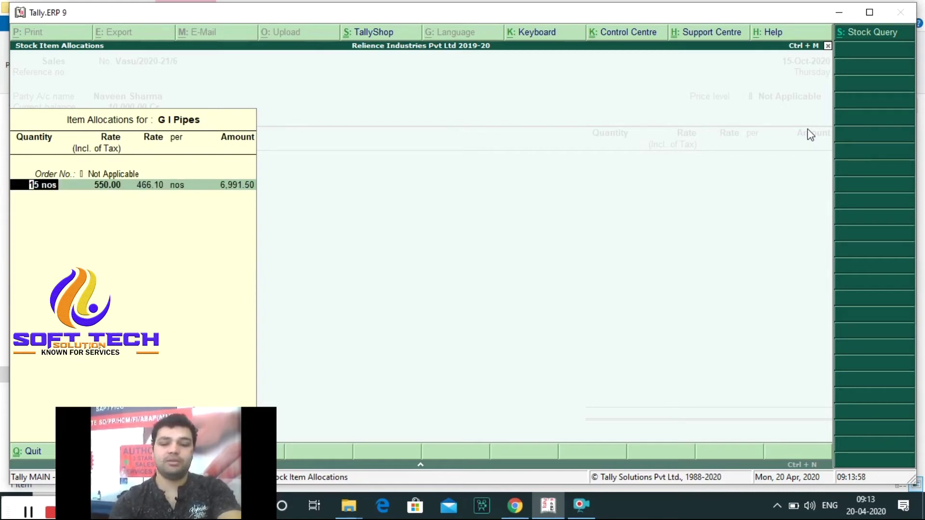
pyautogui.write('0')
pyautogui.press('Return')
pyautogui.press('Return')
pyautogui.press('Return')
pyautogui.press('Return')
pyautogui.press('Return')
pyautogui.press('Return')
pyautogui.press('Return')
pyautogui.press('Return')
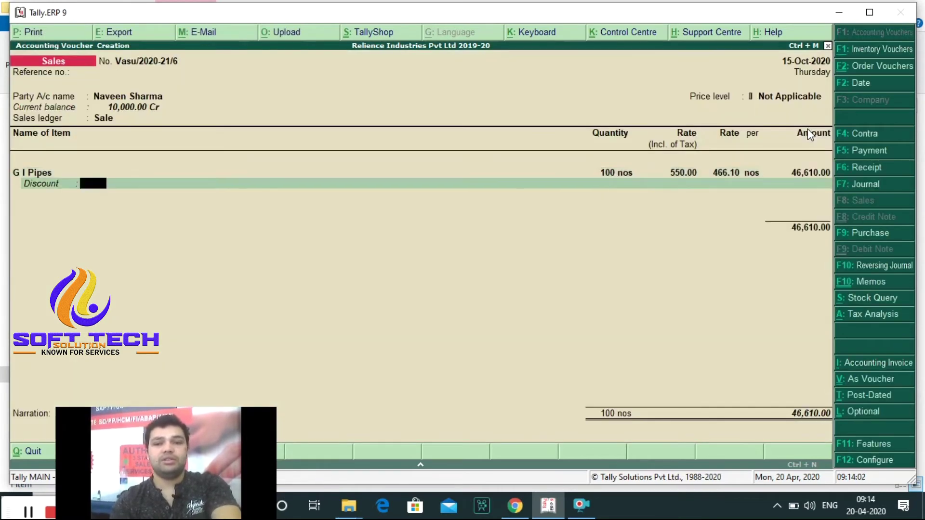
# - Leave the item discount empty and add the Sgst and Cgst ledgers to the sales voucher
pyautogui.press('Return')
pyautogui.press('Return')
pyautogui.write('s')
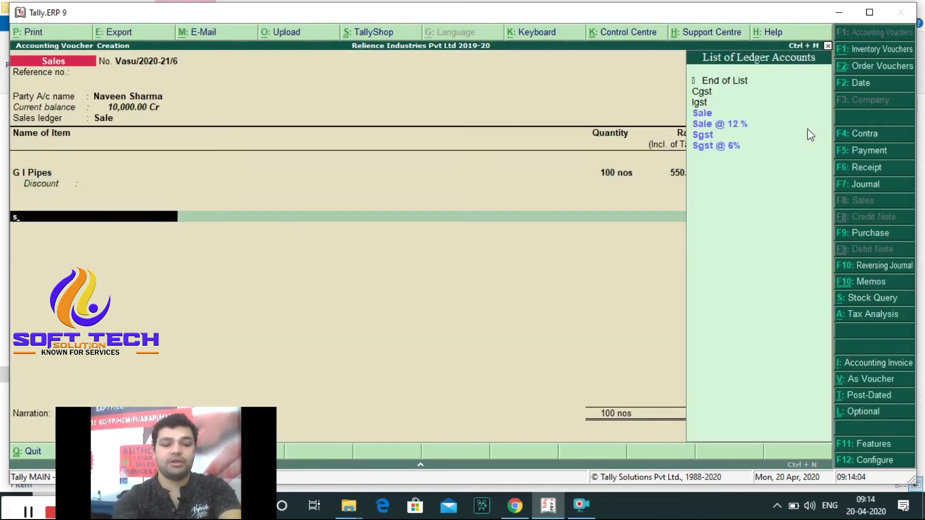
pyautogui.click(811, 135)
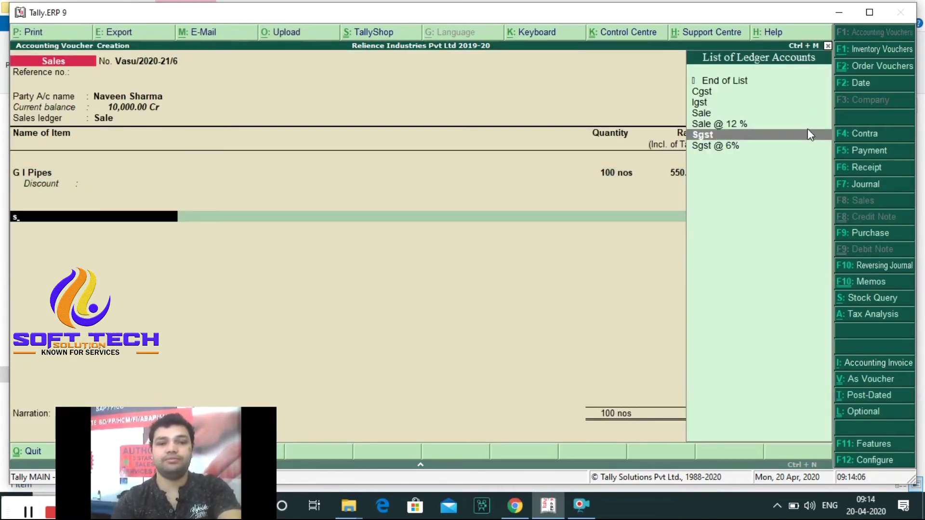
pyautogui.press('Return')
pyautogui.press('Return')
pyautogui.write('cgst')
pyautogui.press('Return')
pyautogui.press('Return')
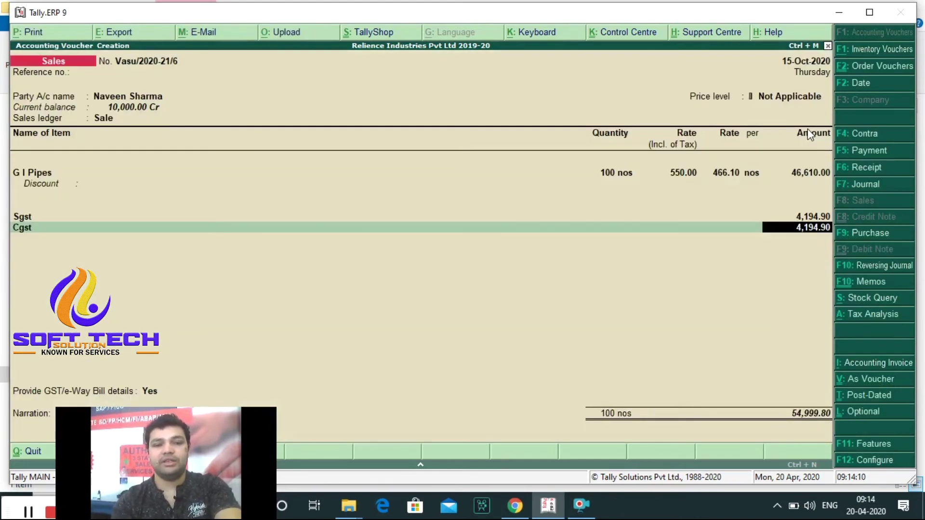
# - Add the Round Off ledger and set Provide GST/e-Way Bill details to No
pyautogui.press('Return')
pyautogui.write('Round Off')
pyautogui.press('Return')
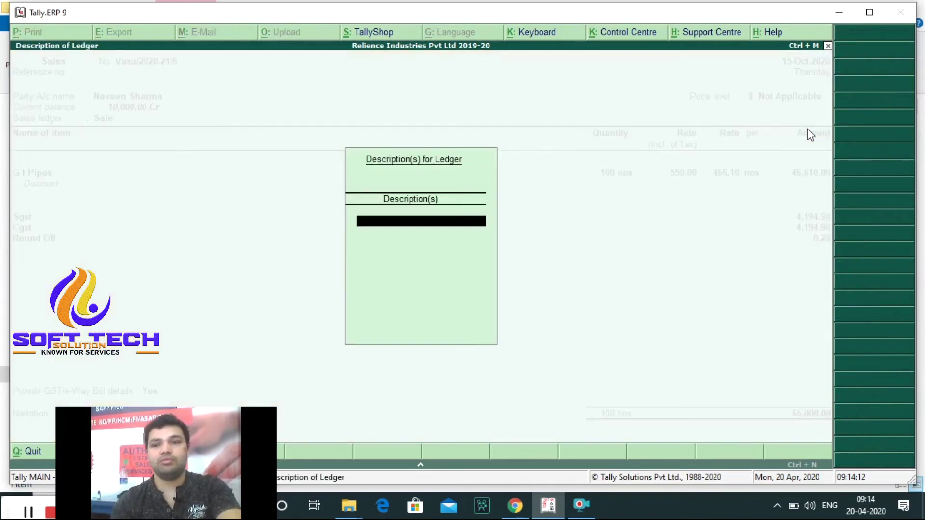
pyautogui.press('Return')
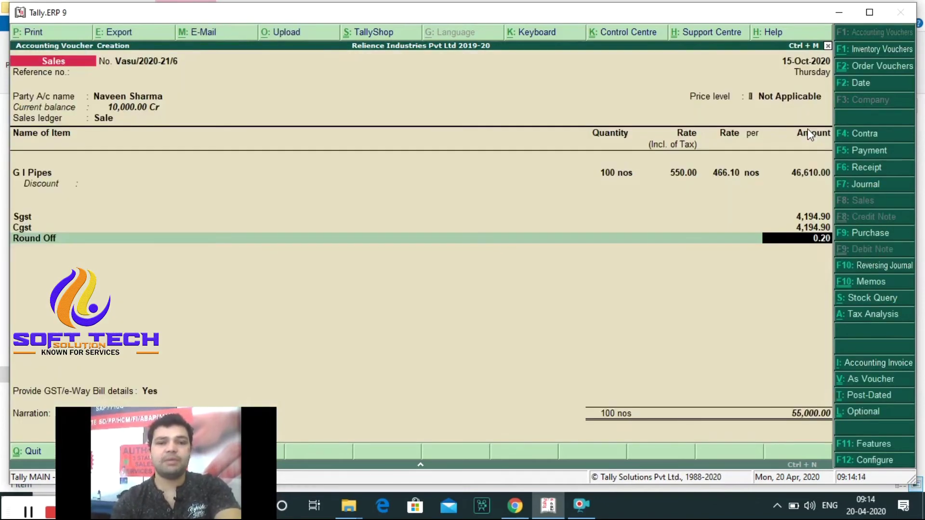
pyautogui.press('Return')
pyautogui.press('Return')
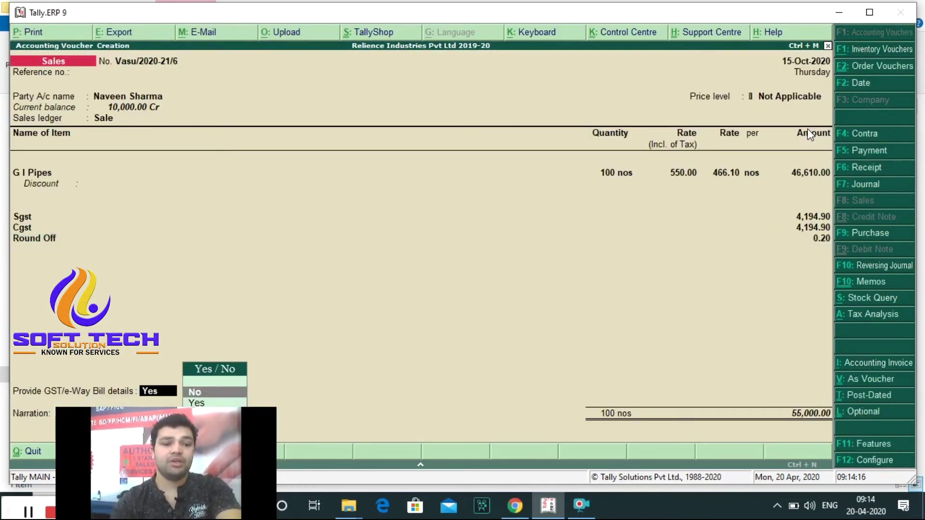
pyautogui.press('Return')
pyautogui.press('Return')
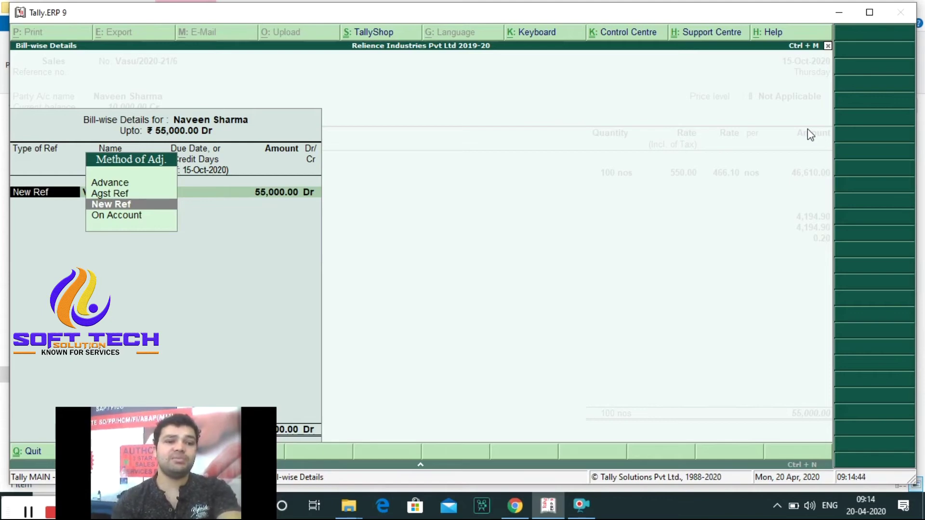
# - Adjust 10,000 of the sales bill as Agst Ref against the customer's pending advance 7
pyautogui.press('Up')
pyautogui.press('Return')
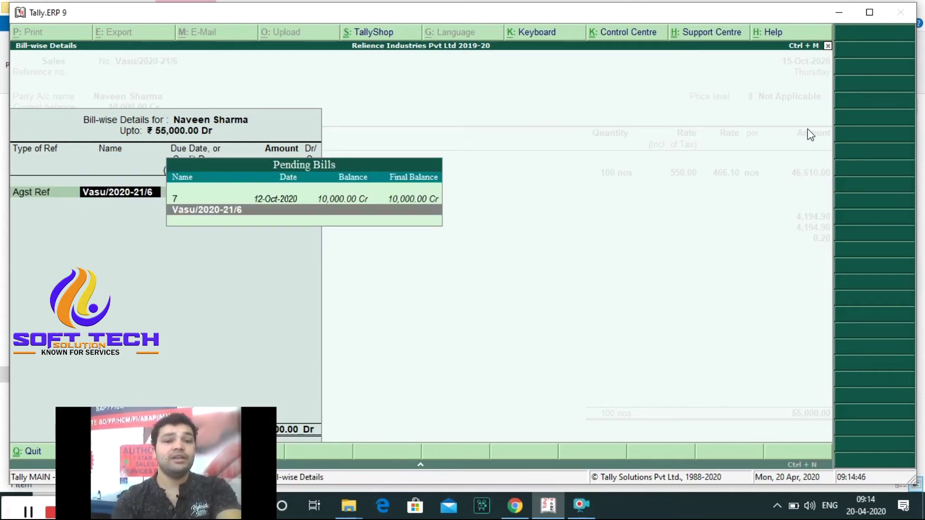
pyautogui.press('Up')
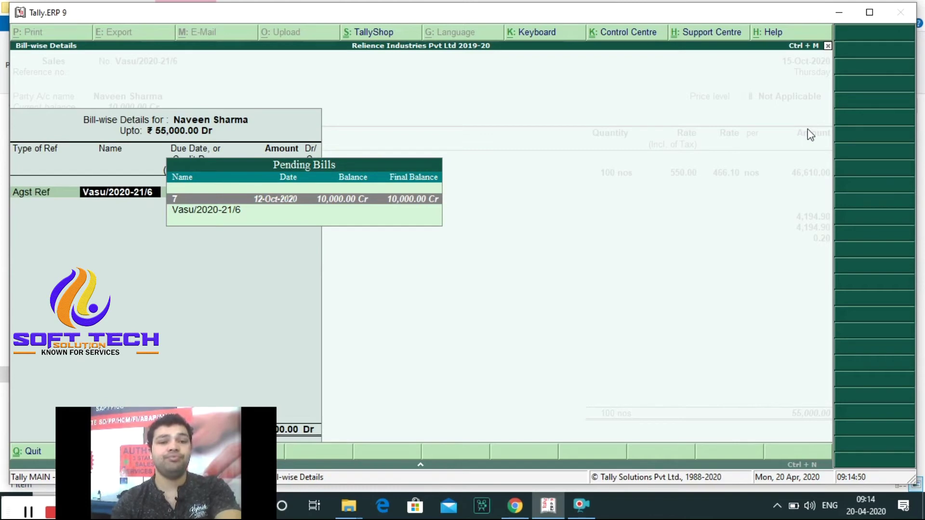
pyautogui.press('Return')
pyautogui.write('10')
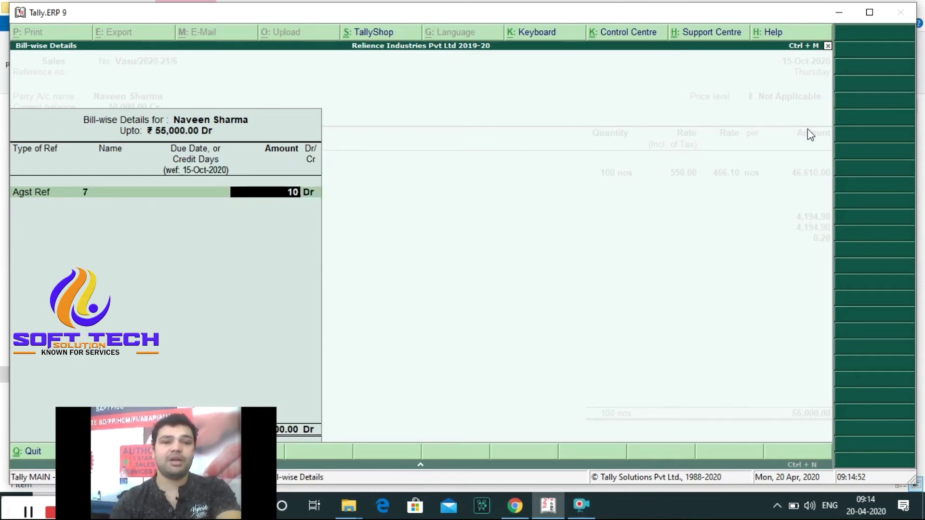
pyautogui.write(',0000')
pyautogui.press('Return')
pyautogui.press('Return')
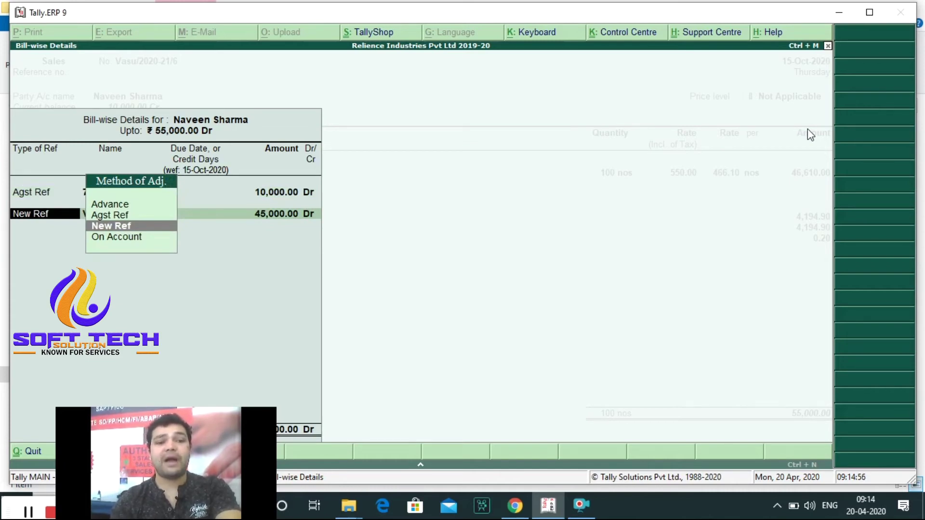
# - Record the remaining 45,000 as New Ref Vasu/2020-21/6 and save the sales voucher
pyautogui.press('Return')
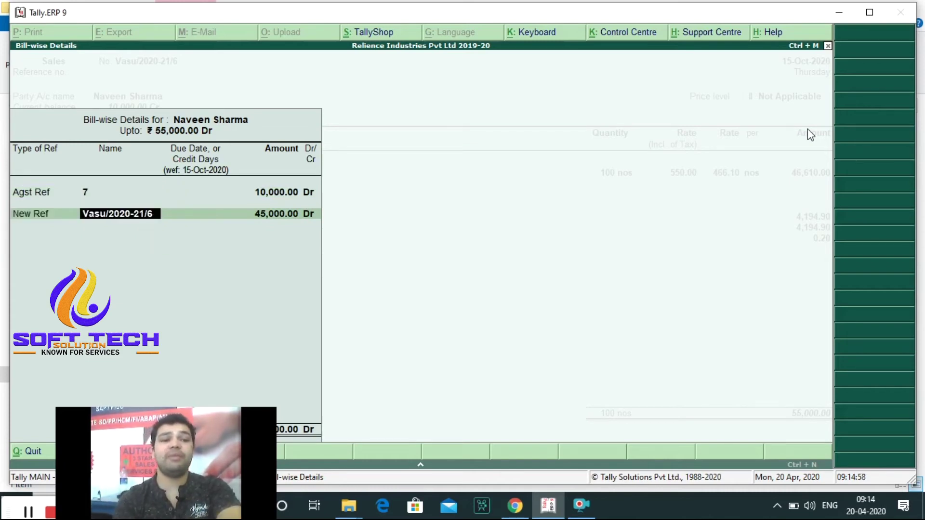
pyautogui.press('Return')
pyautogui.press('Return')
pyautogui.press('Return')
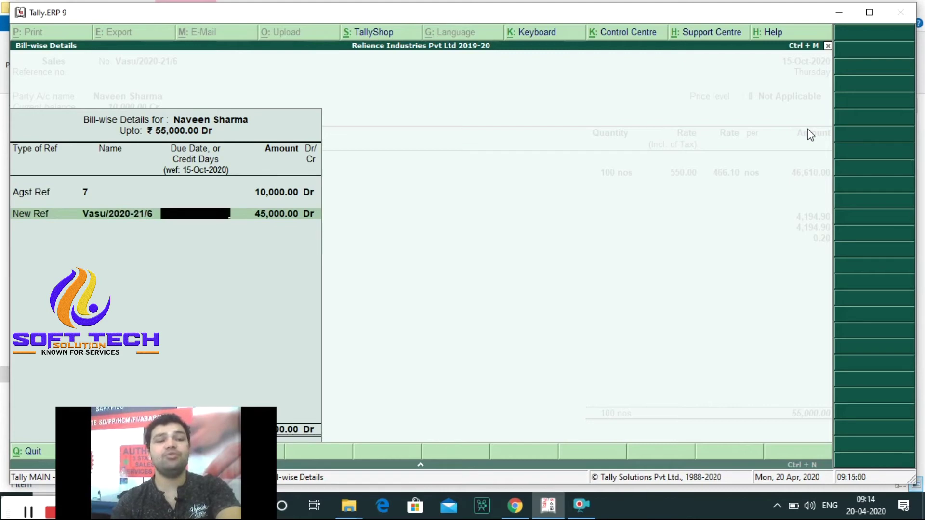
pyautogui.press('Return')
pyautogui.press('Return')
pyautogui.press('Return')
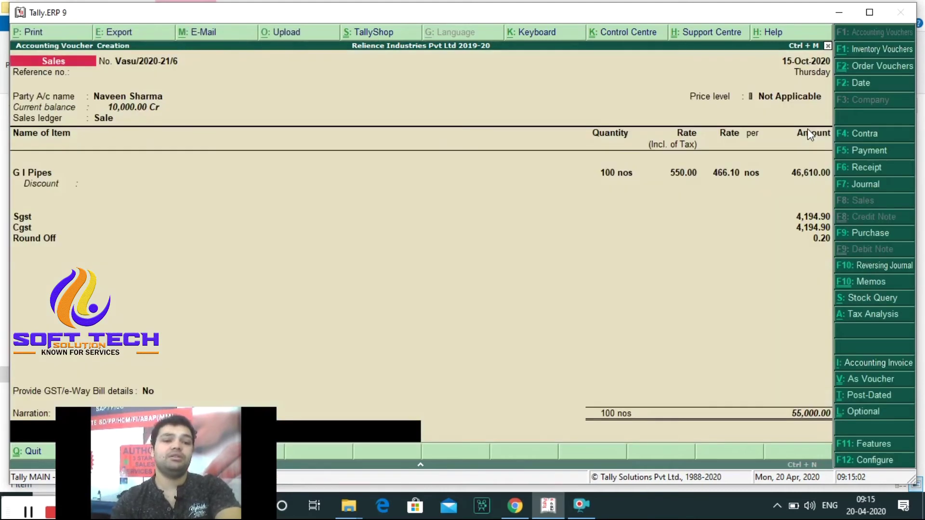
pyautogui.press('Return')
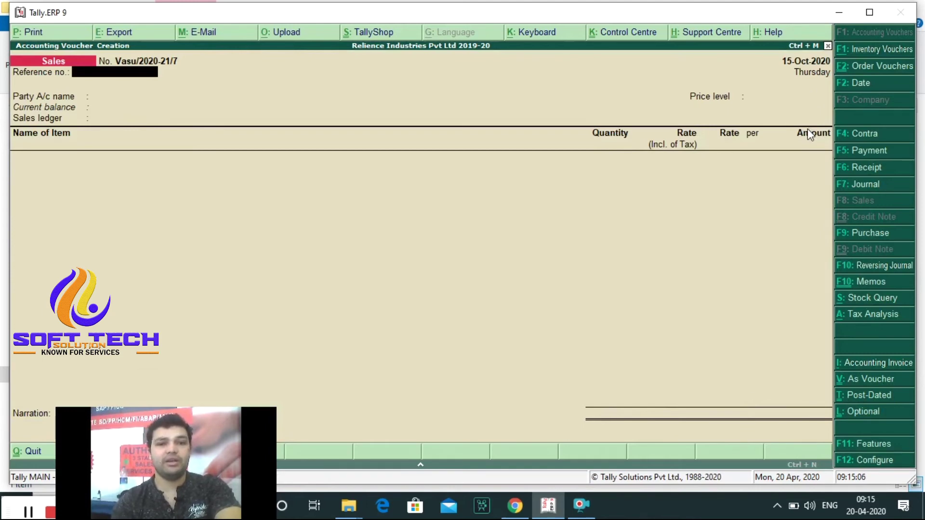
# - Leave the sales voucher entry and open the Receivables outstandings report
pyautogui.press('Escape')
pyautogui.press('Down')
pyautogui.press('Down')
pyautogui.press('Down')
pyautogui.press('Down')
pyautogui.press('Down')
pyautogui.press('Down')
pyautogui.press('Down')
pyautogui.press('Down')
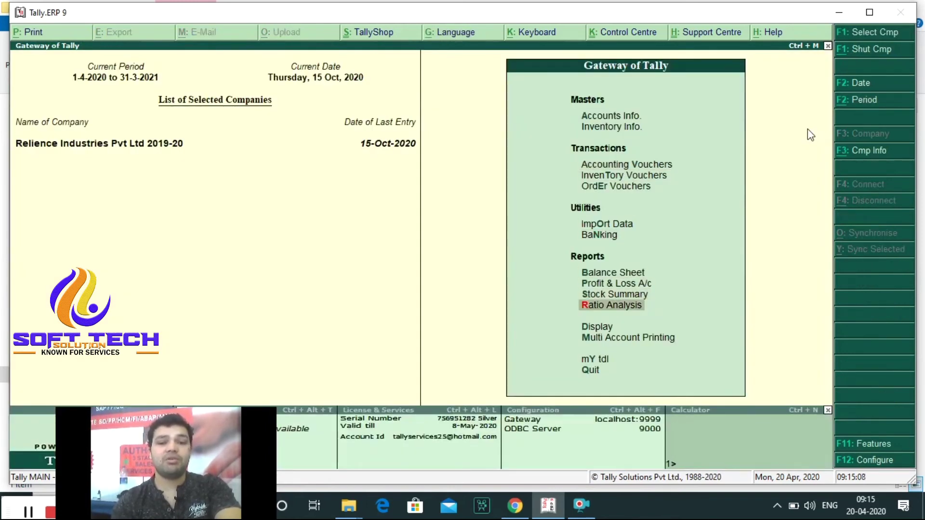
pyautogui.press('Down')
pyautogui.press('Return')
pyautogui.press('Down')
pyautogui.press('Down')
pyautogui.press('Down')
pyautogui.press('Return')
pyautogui.press('Return')
pyautogui.press('Down')
pyautogui.press('Up')
pyautogui.press('Return')
# - Check the pending bill Vasu/2020-21/6 in the Bills Receivable report, and close the report
pyautogui.press('Down')
pyautogui.press('Down')
pyautogui.press('Down')
pyautogui.press('Down')
pyautogui.press('Down')
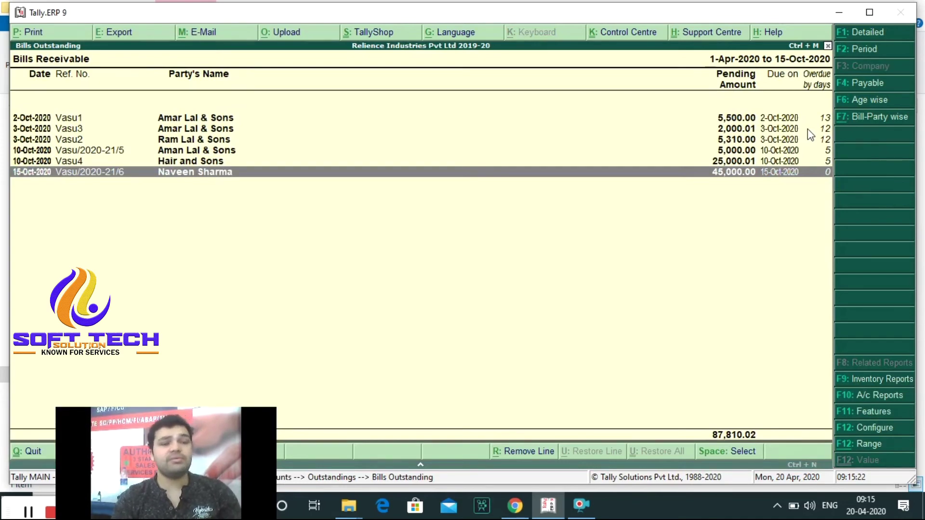
pyautogui.press('Escape')
pyautogui.press('Escape')
pyautogui.press('Escape')
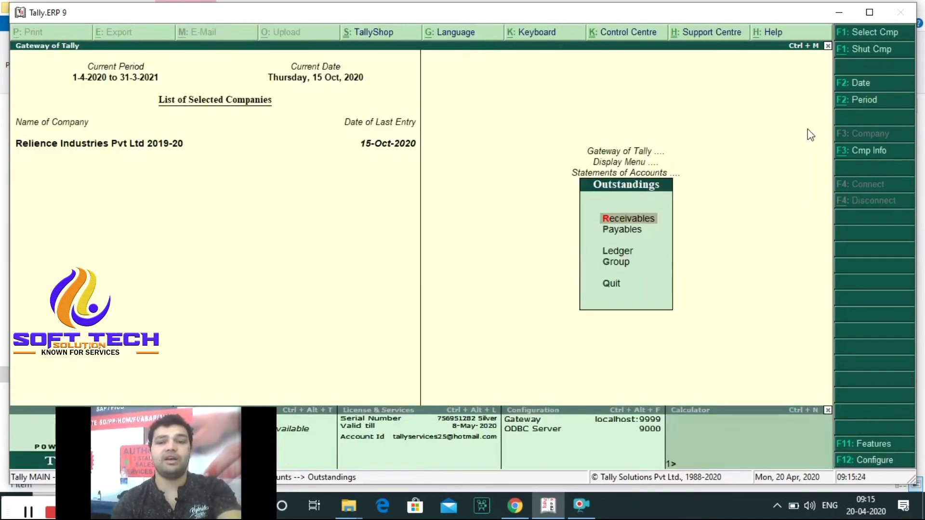
# - Open the Ledger outstandings report for the customer whose advance was adjusted against bill Vasu/2020-21/6
pyautogui.press('Down')
pyautogui.press('Up')
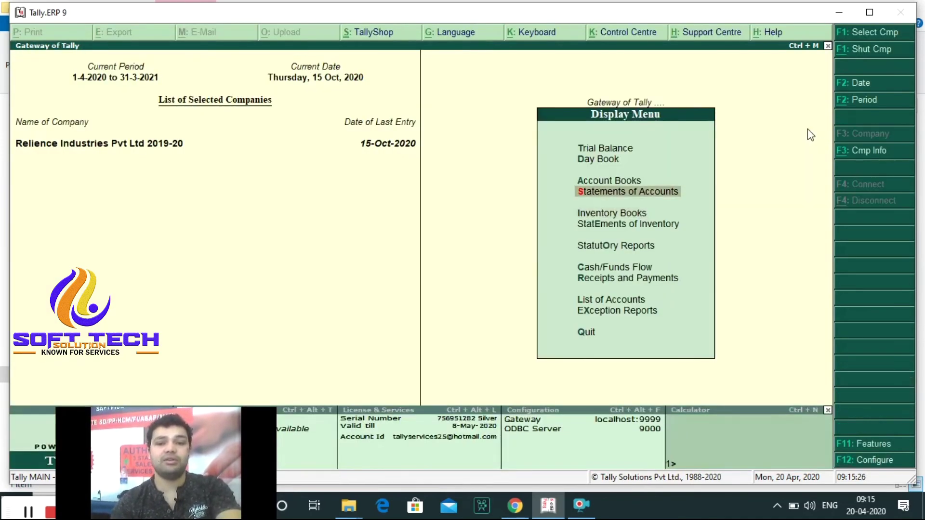
pyautogui.press('Return')
pyautogui.press('Up')
pyautogui.press('Up')
pyautogui.press('Up')
pyautogui.press('Return')
pyautogui.press('Down')
pyautogui.press('Down')
pyautogui.press('Up')
pyautogui.press('Down')
pyautogui.press('Return')
pyautogui.press('Down')
pyautogui.press('Down')
pyautogui.press('Down')
pyautogui.press('Down')
pyautogui.press('Down')
pyautogui.press('Down')
pyautogui.press('Down')
pyautogui.press('Down')
pyautogui.press('Up')
pyautogui.press('Up')
pyautogui.press('Up')
pyautogui.press('Up')
pyautogui.press('Return')
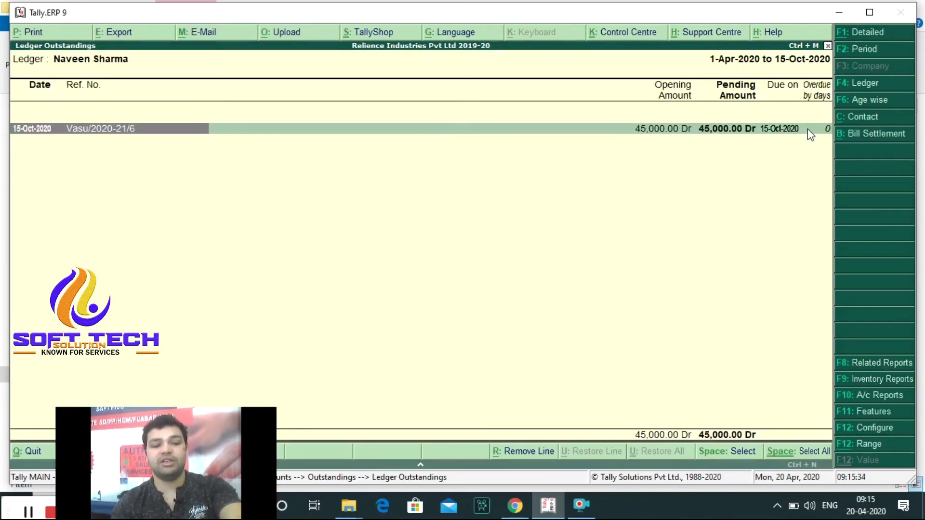
# - Keep the report period, expand bill Vasu/2020-21/6 to its sales voucher details, and leave the ledger outstandings
pyautogui.press('F2')
pyautogui.press('Return')
pyautogui.press('Return')
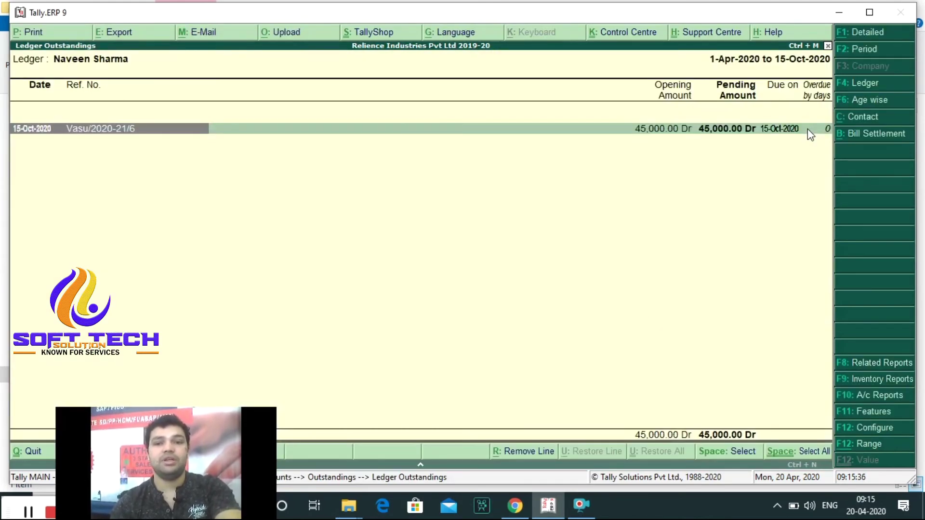
pyautogui.hotkey('alt', 'F1')
pyautogui.press('Down')
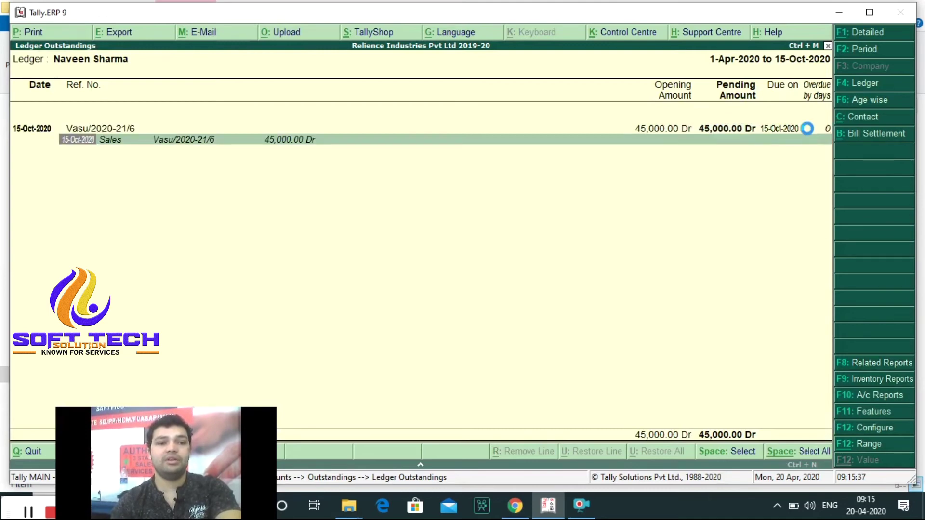
pyautogui.press('Return')
pyautogui.press('Escape')
pyautogui.press('Return')
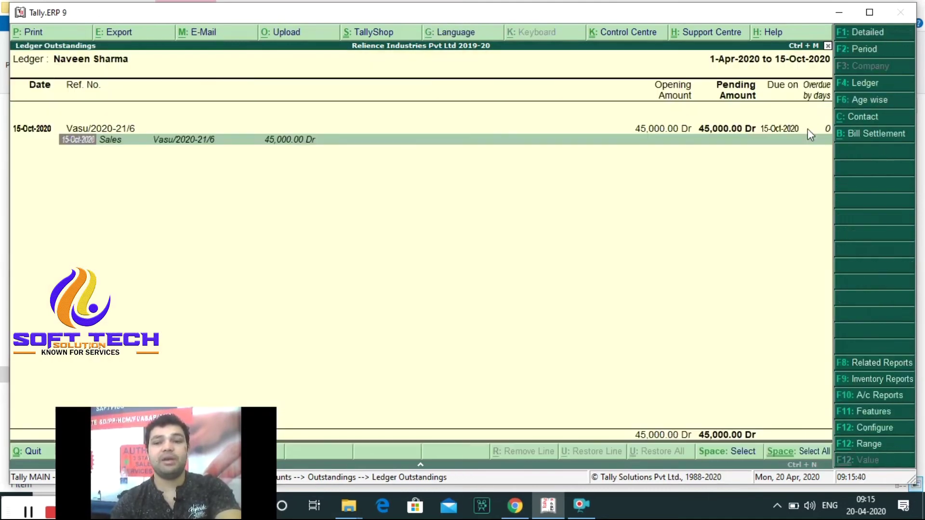
pyautogui.press('Escape')
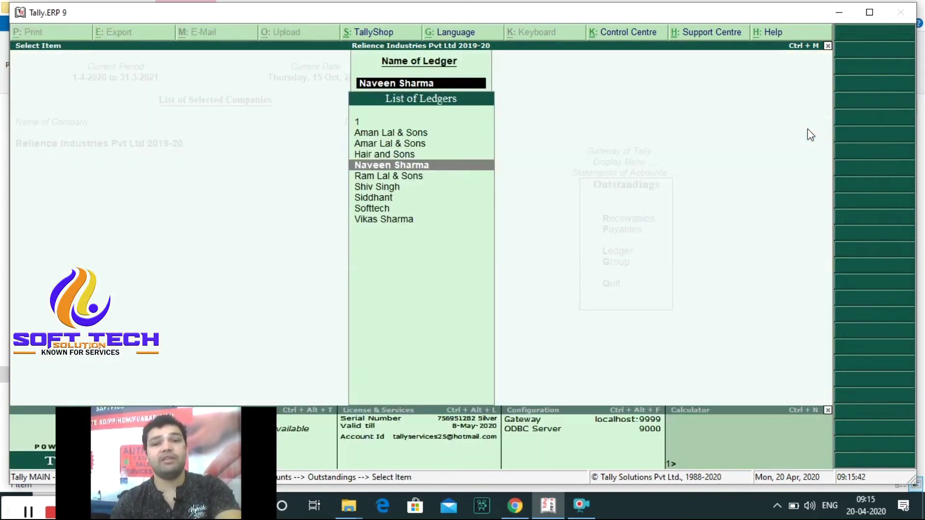
pyautogui.press('Escape')
pyautogui.press('Escape')
pyautogui.press('Escape')
pyautogui.press('Escape')
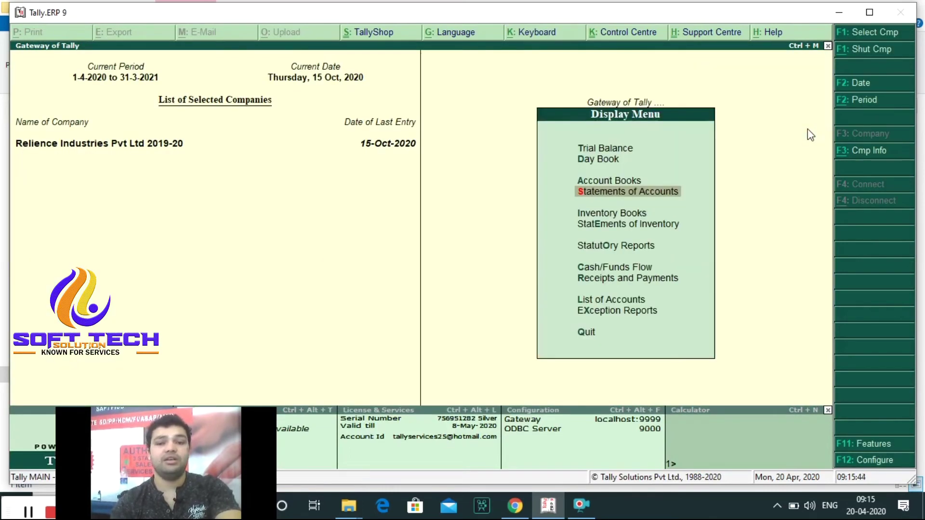
# - Open the same customer's ledger vouchers from the Account Books
pyautogui.press('Up')
pyautogui.press('Up')
pyautogui.press('Down')
pyautogui.press('Down')
pyautogui.press('Return')
pyautogui.press('Down')
pyautogui.press('Return')
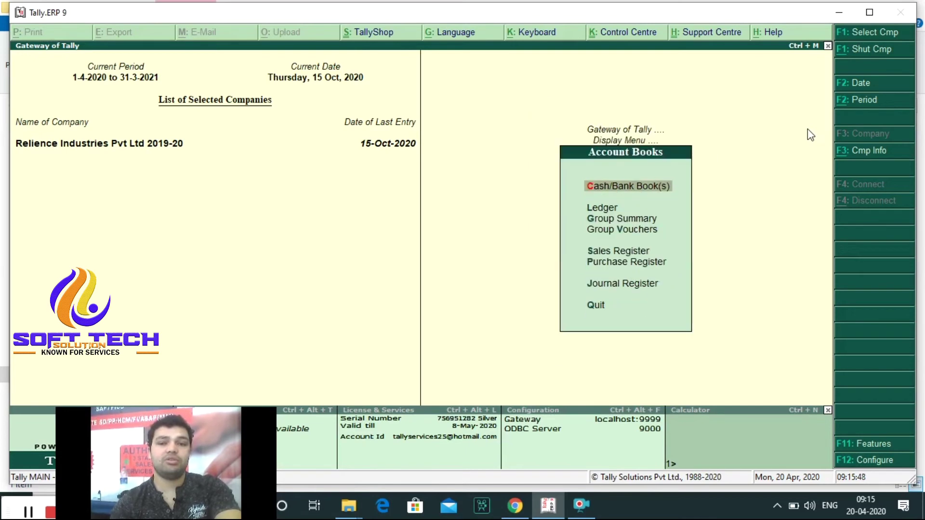
pyautogui.press('Down')
pyautogui.press('Return')
pyautogui.write('Navee')
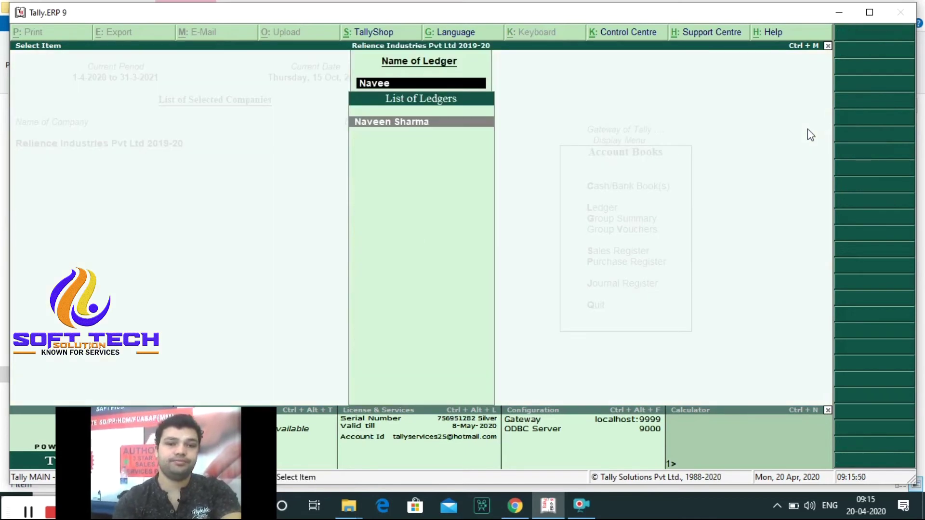
pyautogui.press('Return')
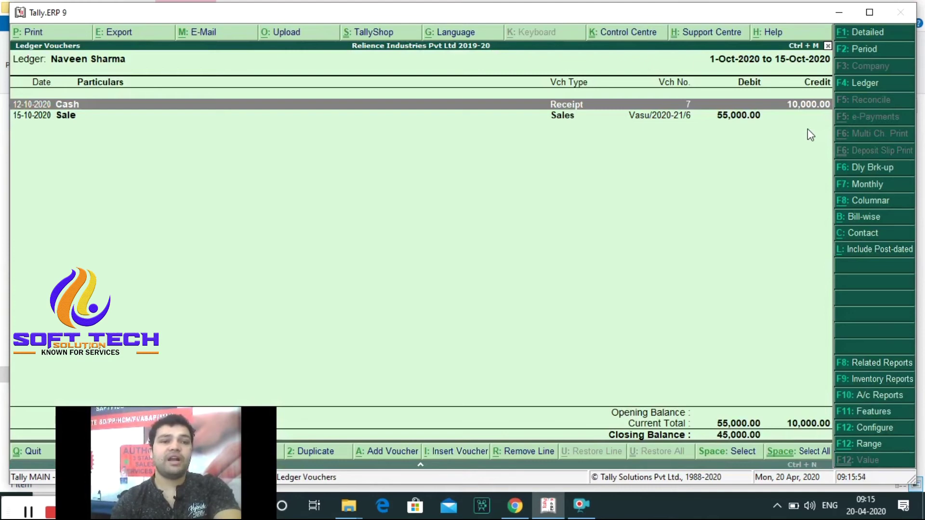
# - Check the Vasu/2020-21/6 sales entry against the receipt in the customer's ledger, and return to the Gateway of Tally
pyautogui.press('Down')
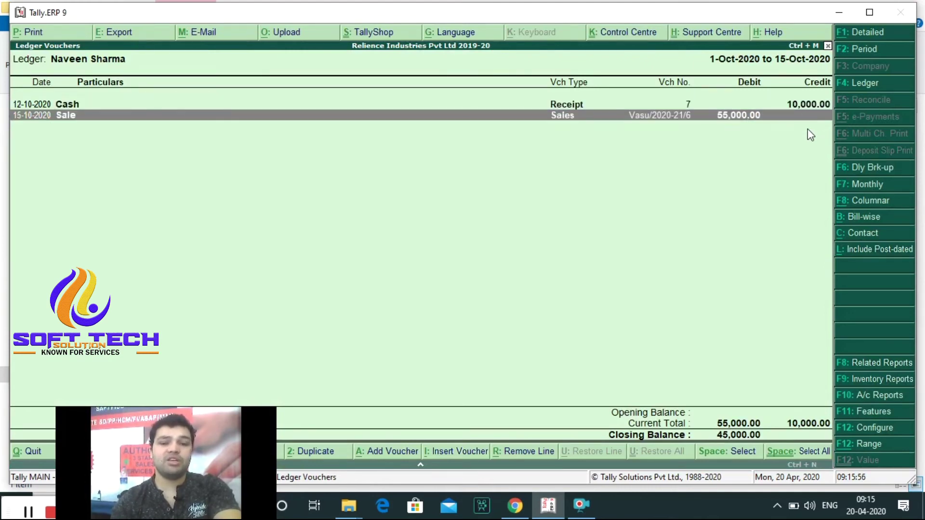
pyautogui.press('Escape')
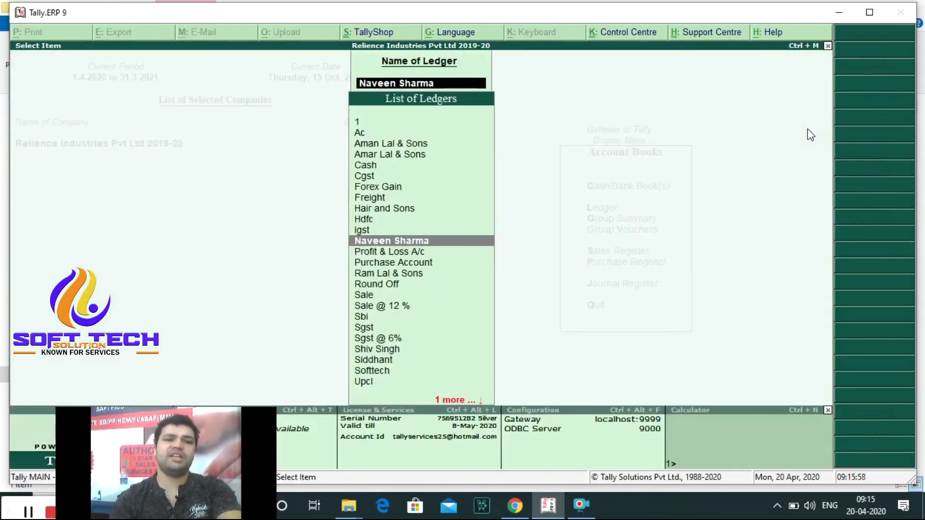
pyautogui.press('Escape')
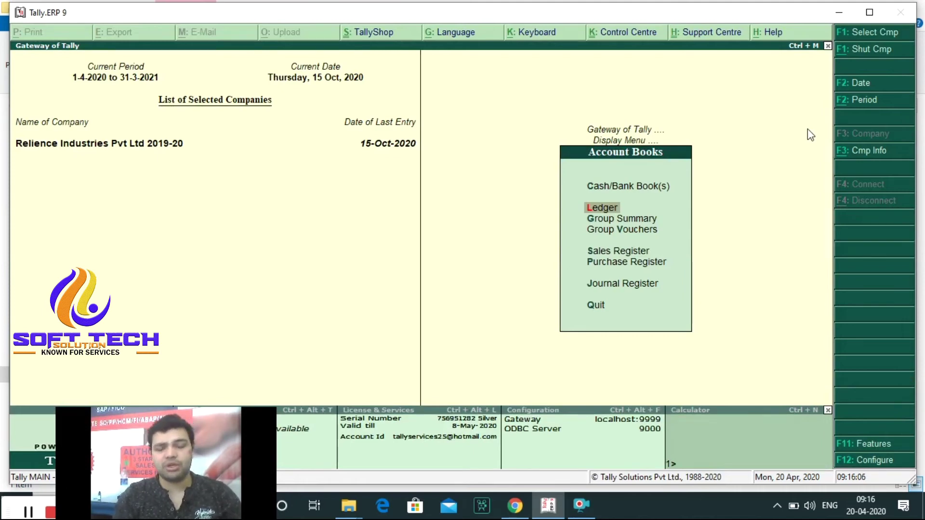
pyautogui.press('Escape')
pyautogui.press('Down')
pyautogui.press('Down')
pyautogui.press('Up')
pyautogui.press('Up')
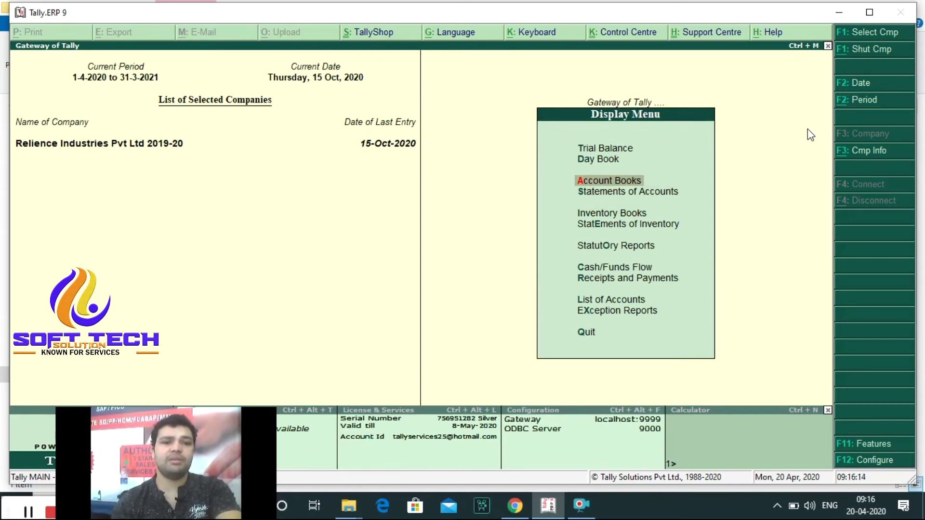
pyautogui.press('Escape')
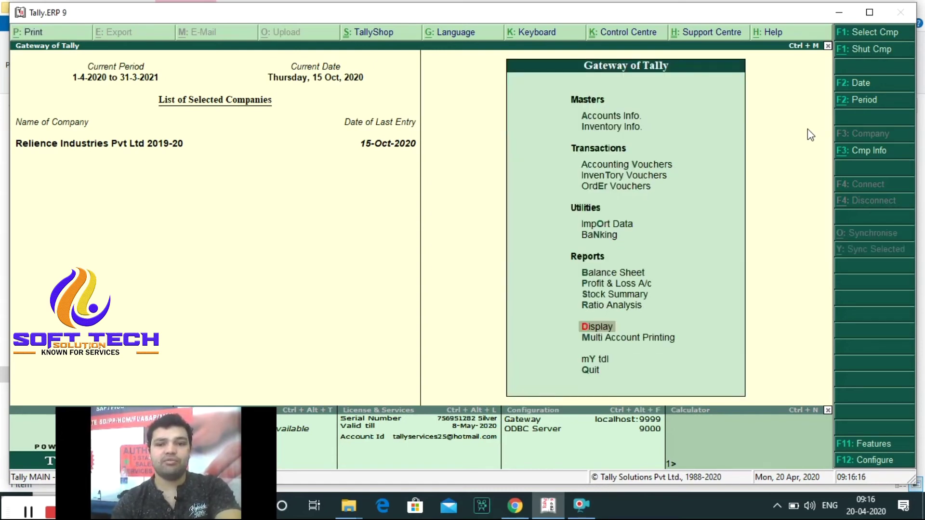
# - Open the Bills Receivable report again from the outstandings statements
pyautogui.press('Return')
pyautogui.press('Down')
pyautogui.press('Down')
pyautogui.press('Down')
pyautogui.press('Return')
pyautogui.press('Down')
pyautogui.press('Up')
pyautogui.press('Return')
pyautogui.press('Down')
pyautogui.press('Down')
pyautogui.press('Up')
pyautogui.press('Up')
pyautogui.press('Return')
pyautogui.press('Escape')
pyautogui.press('Return')
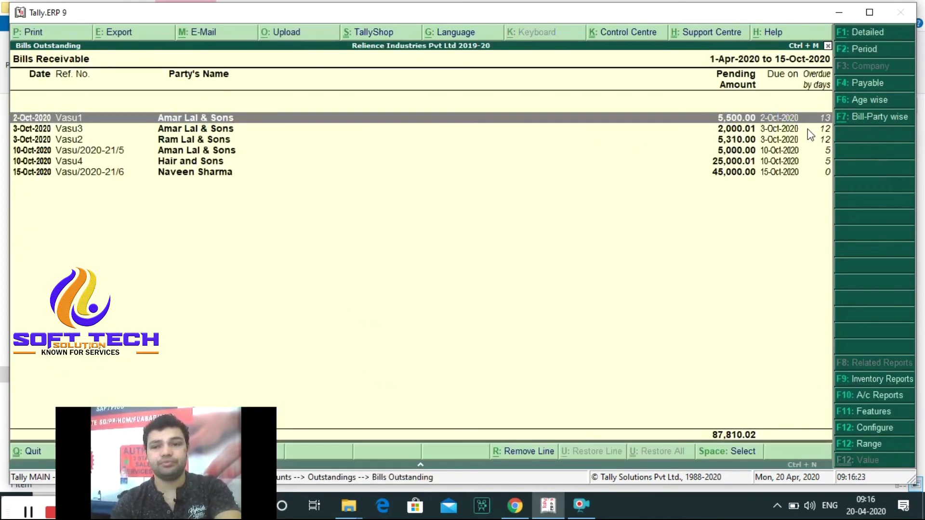
# - Analyse the receivables age-wise using Ageing by Due Date, with slabs 0 to 90, 90 to 180 and 180 onwards
pyautogui.click(880, 102)
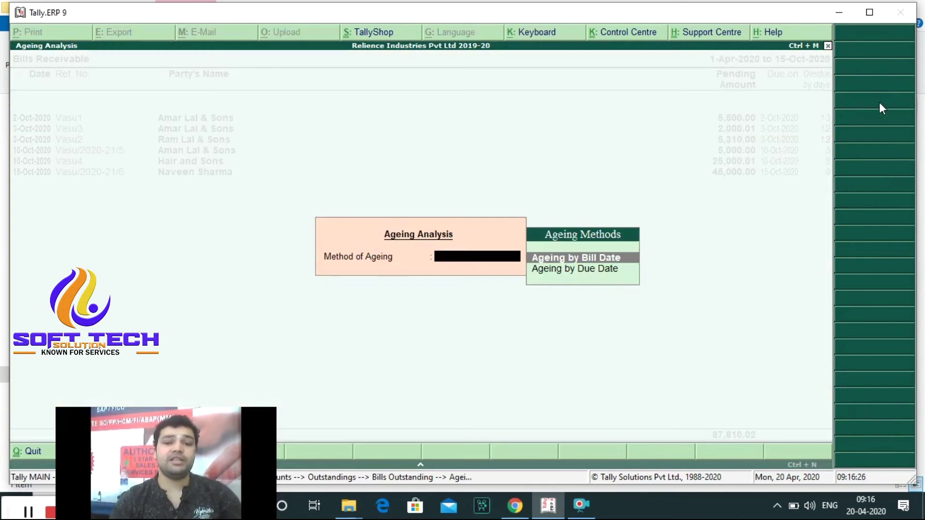
pyautogui.press('Down')
pyautogui.press('Up')
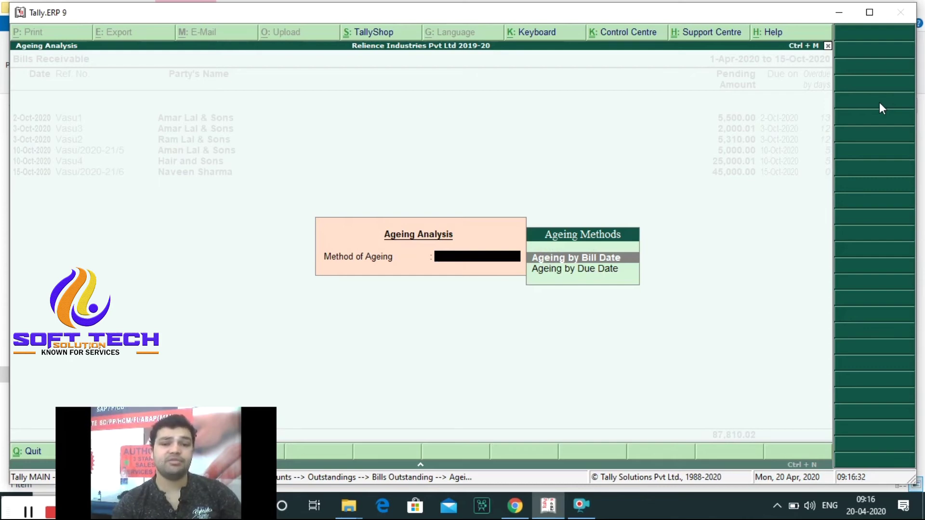
pyautogui.press('Down')
pyautogui.press('Return')
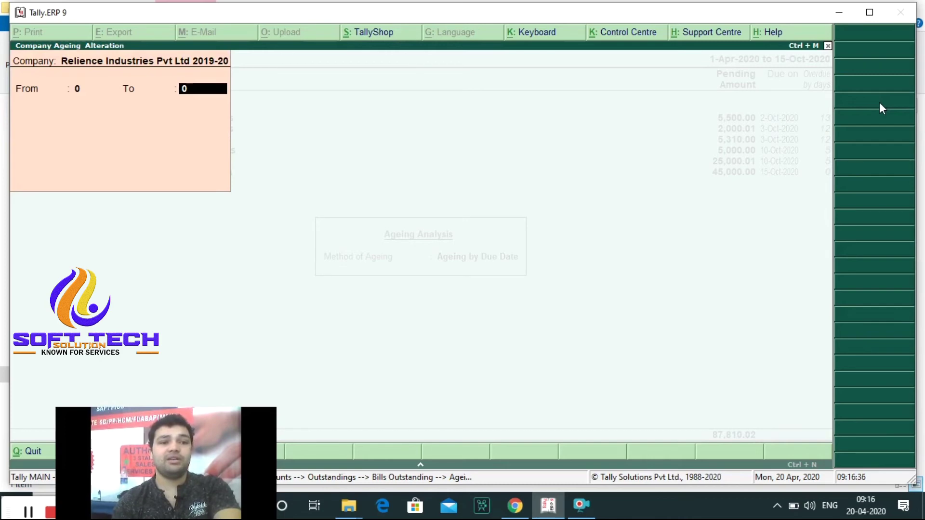
pyautogui.write('90')
pyautogui.press('Return')
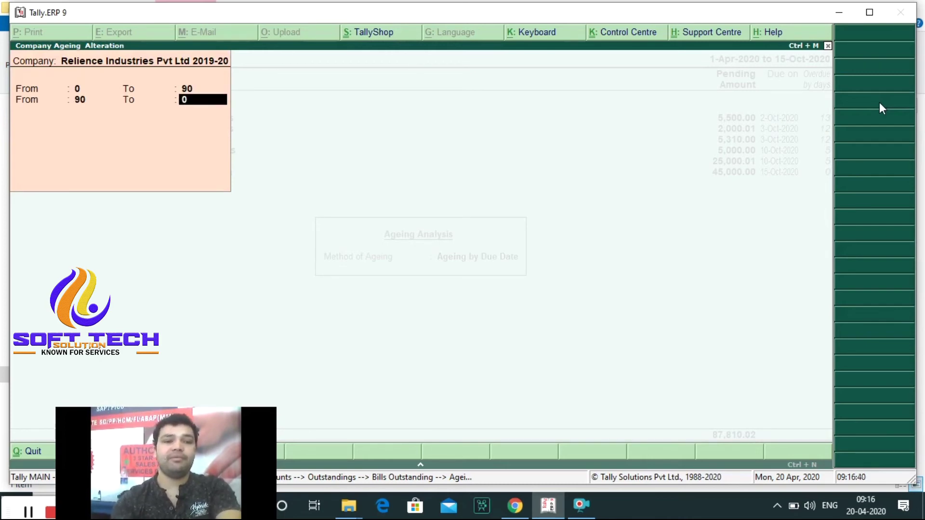
pyautogui.write('180')
pyautogui.press('Return')
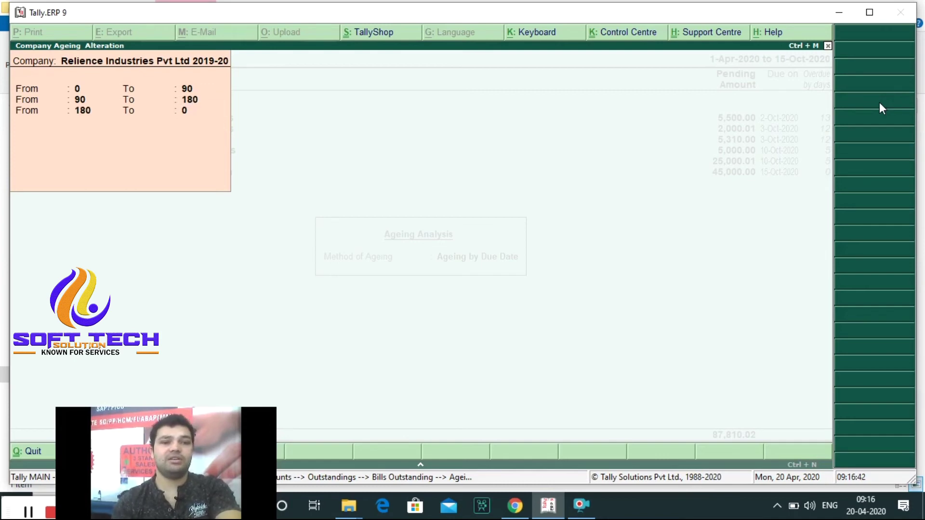
pyautogui.press('Return')
pyautogui.press('Return')
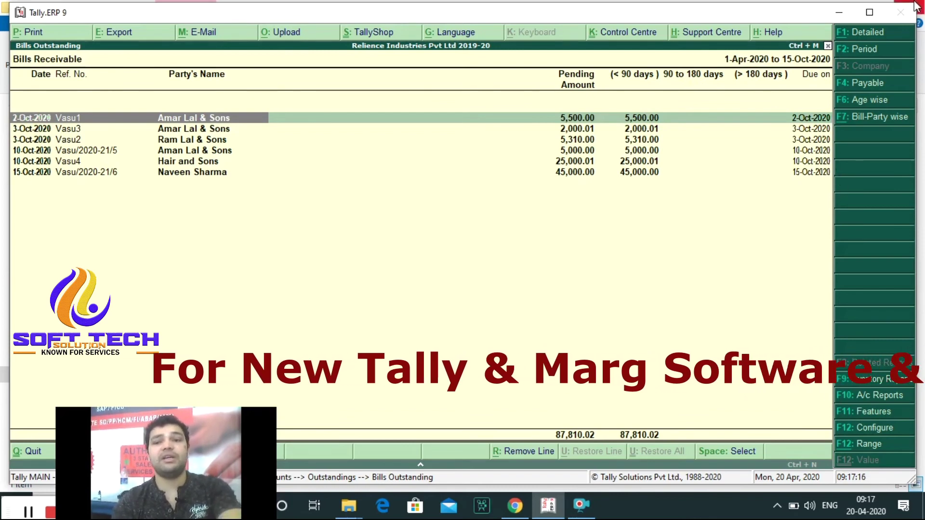
# - Switch the receivables ageing method to Ageing by Bill Date, keeping the 90 and 180 day slabs
pyautogui.click(861, 102)
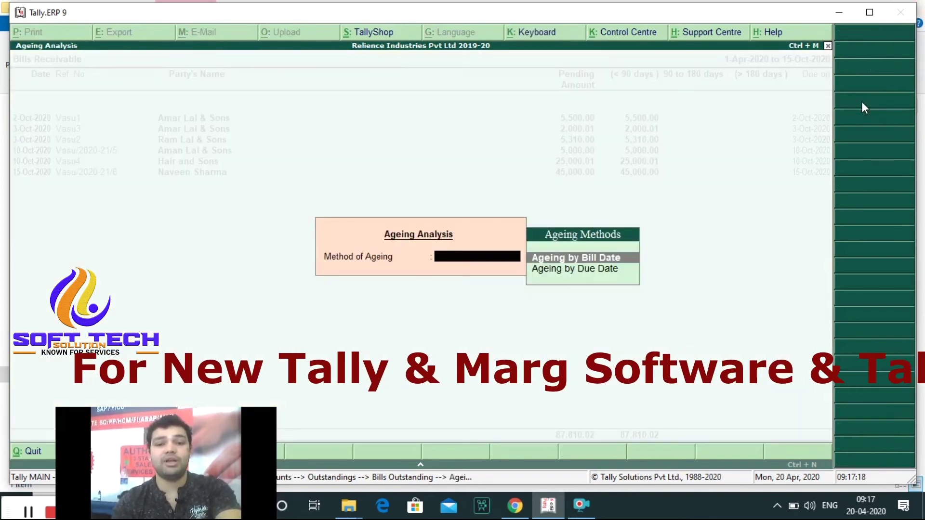
pyautogui.press('Return')
pyautogui.press('Return')
pyautogui.press('Return')
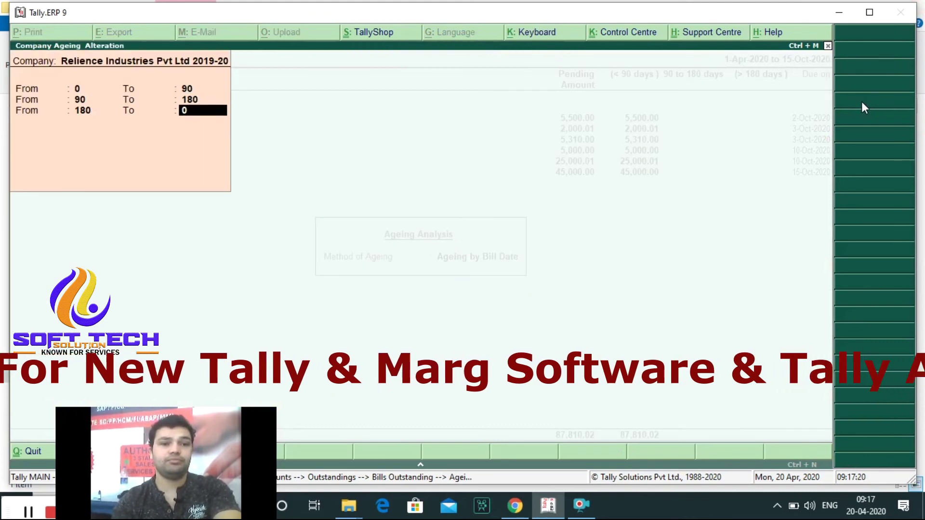
pyautogui.press('Return')
pyautogui.press('Return')
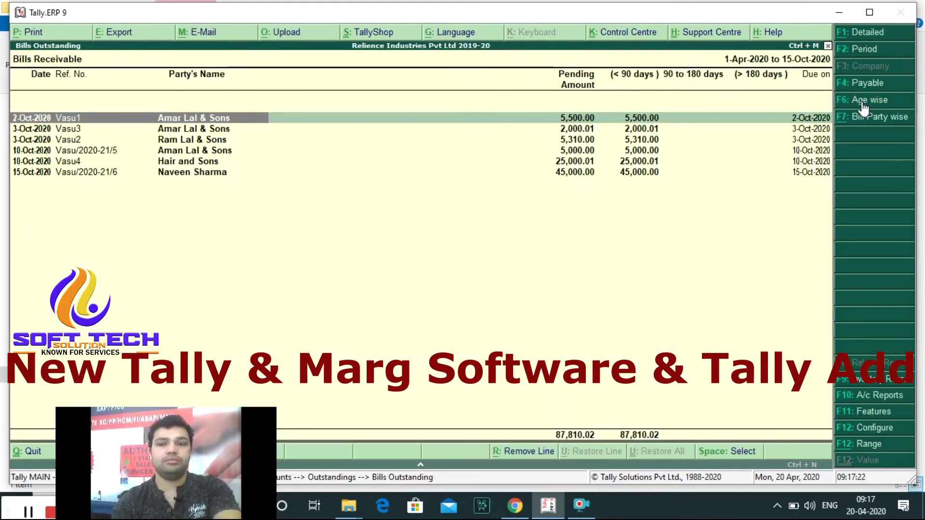
# - Set the receivables ageing method back to Ageing by Due Date, accepting the existing 90 and 180 day slabs
pyautogui.click(862, 102)
pyautogui.press('Down')
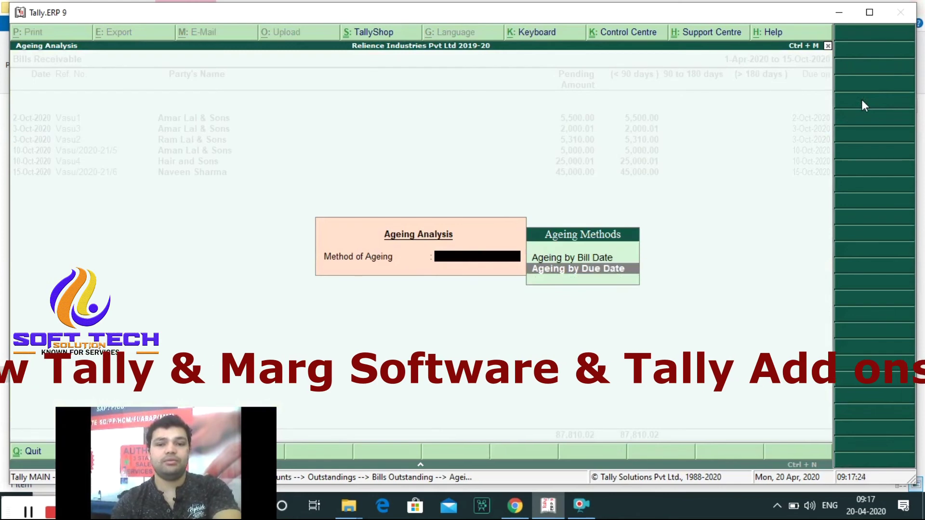
pyautogui.press('Return')
pyautogui.press('Return')
pyautogui.press('Return')
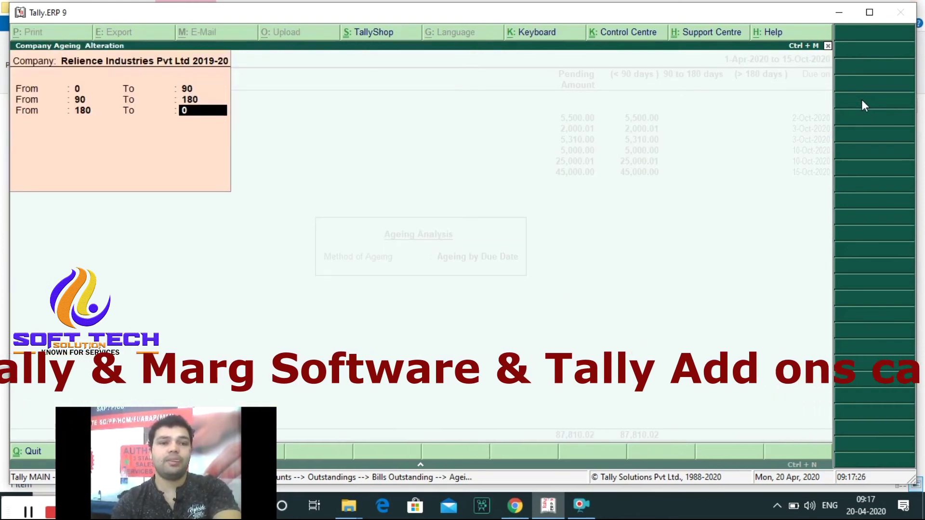
pyautogui.press('Return')
pyautogui.press('Return')
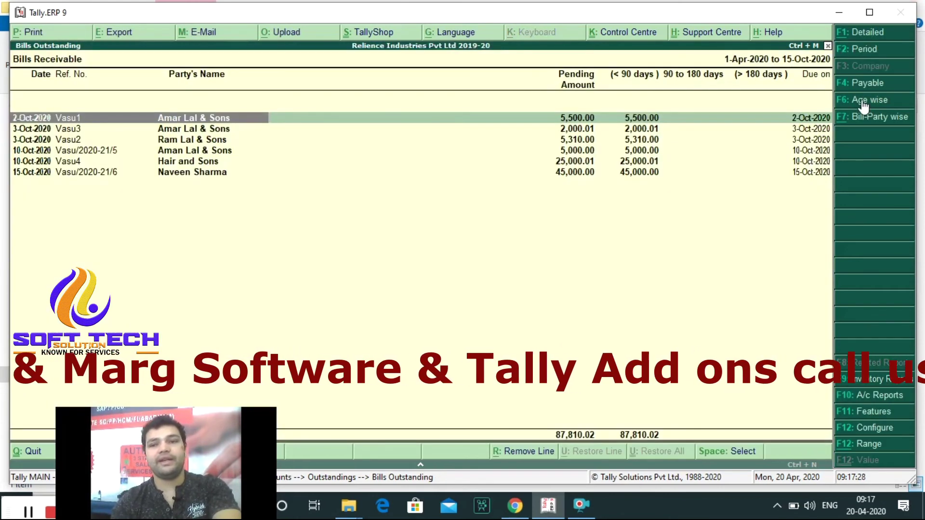
# - Examine the pending bills and how their amounts fall into the age slabs in the Bills Receivable report
pyautogui.press('Down')
pyautogui.press('Up')
pyautogui.press('Down')
pyautogui.press('Down')
pyautogui.press('Up')
pyautogui.press('Up')
pyautogui.press('Down')
pyautogui.press('Down')
pyautogui.press('Down')
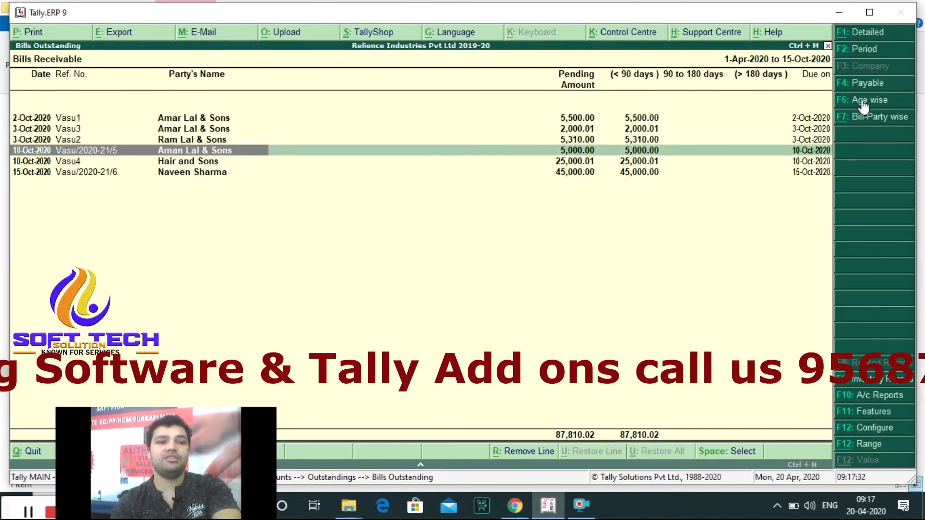
pyautogui.press('Up')
pyautogui.press('Up')
pyautogui.press('Up')
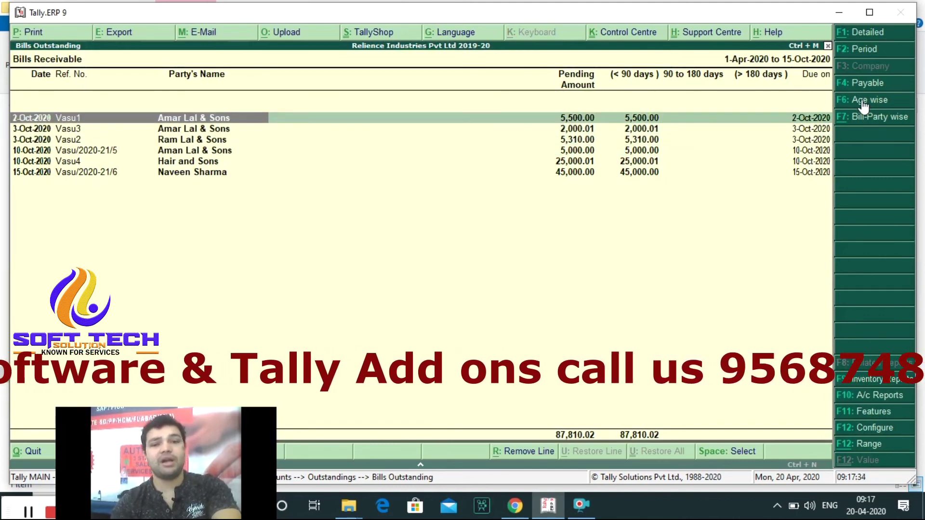
pyautogui.press('Down')
pyautogui.press('Down')
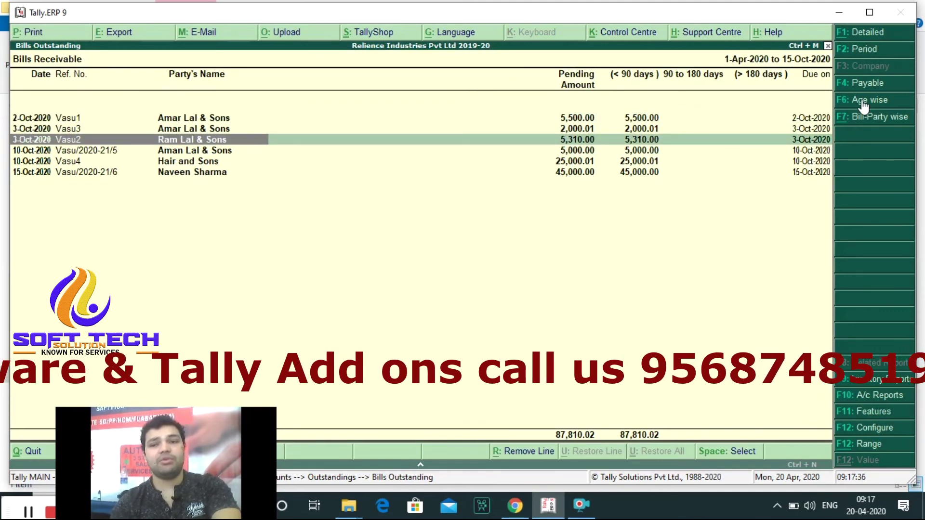
pyautogui.press('Down')
pyautogui.press('Up')
pyautogui.press('Up')
pyautogui.press('Up')
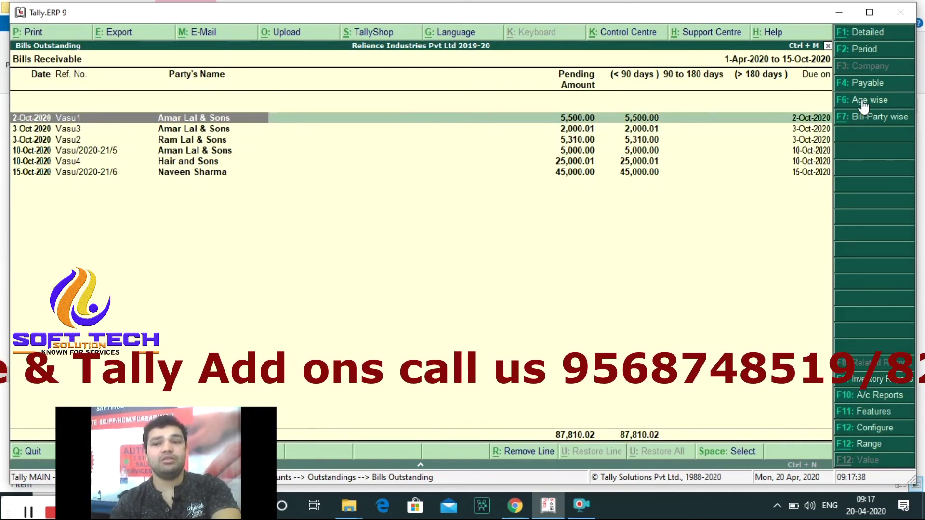
# - Reopen the Bills Receivable report from Outstandings to return to the view without age slabs
pyautogui.press('Escape')
pyautogui.press('Down')
pyautogui.press('Up')
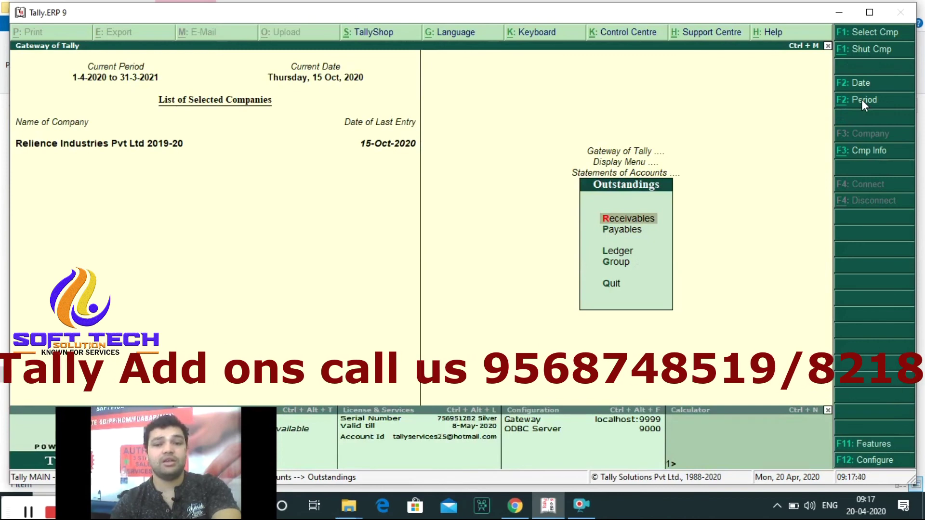
pyautogui.press('Return')
pyautogui.press('Down')
pyautogui.press('Up')
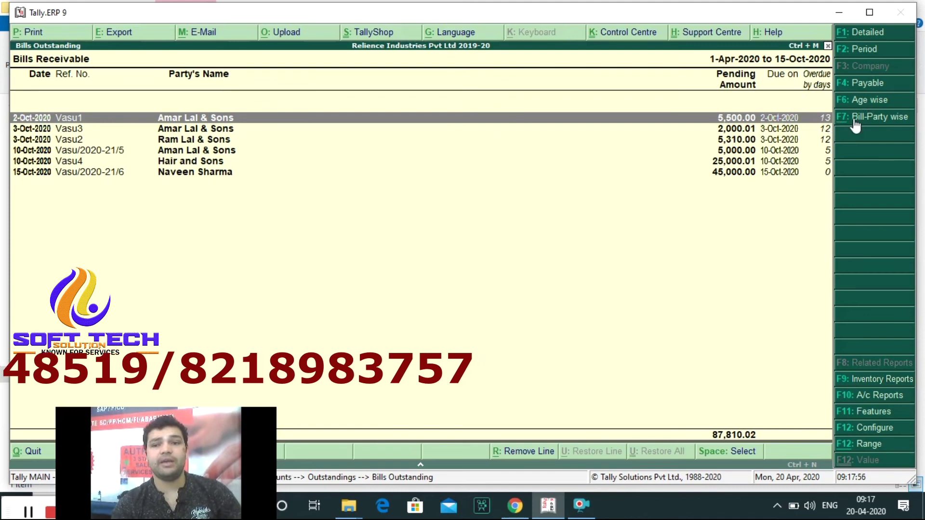
# - Switch the Bills Receivable report between bill-wise and party-wise arrangement, leaving the bills grouped by party
pyautogui.click(887, 117)
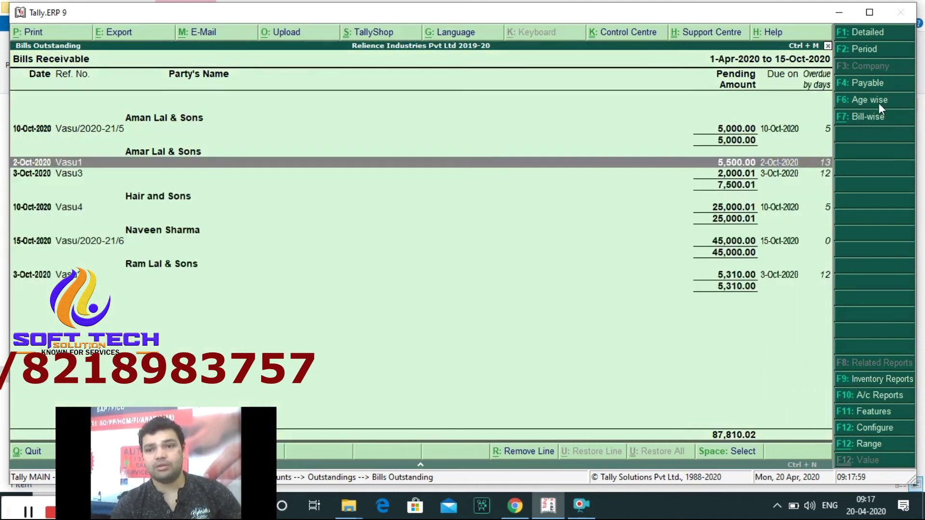
pyautogui.click(874, 118)
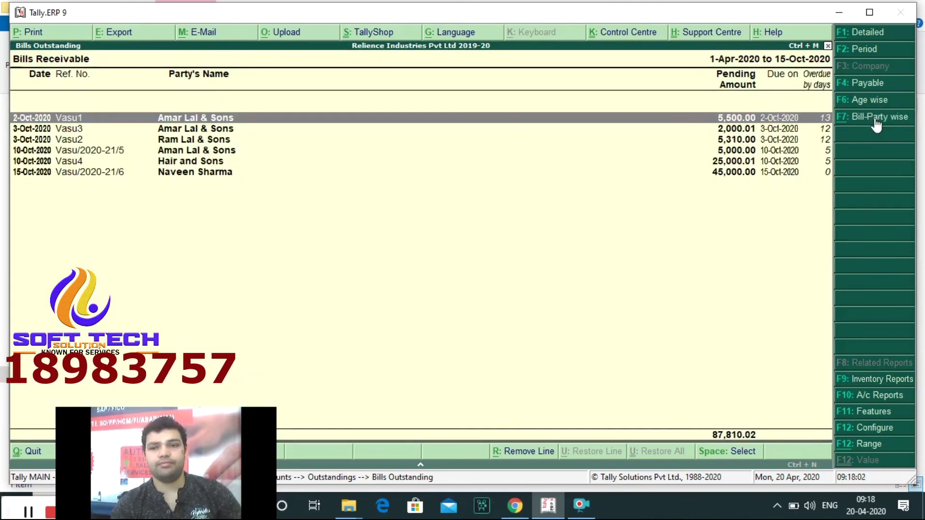
pyautogui.click(876, 121)
pyautogui.press('Up')
pyautogui.press('Up')
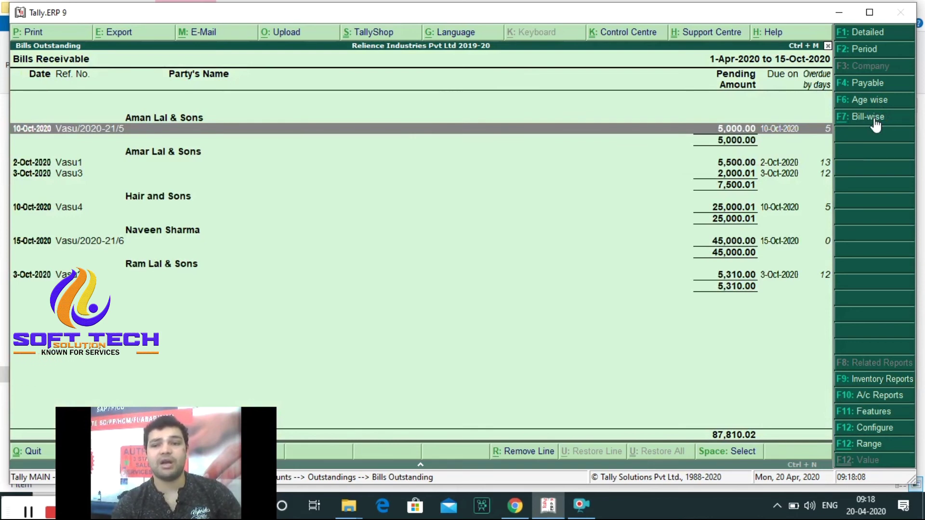
# - Examine each party's pending bills, subtotals and overdue days in the party-wise Bills Receivable report
pyautogui.press('Down')
pyautogui.press('Down')
pyautogui.press('Up')
pyautogui.press('Down')
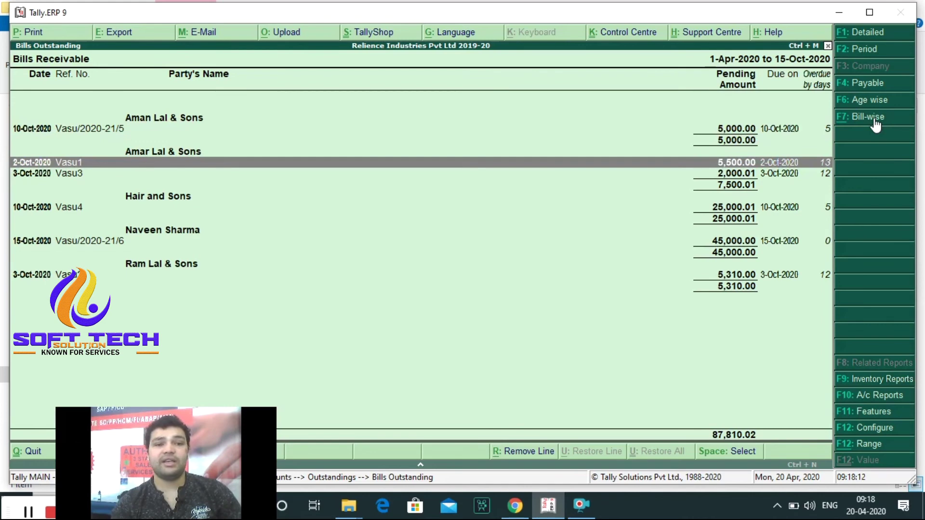
pyautogui.press('Down')
pyautogui.press('Up')
pyautogui.press('Down')
pyautogui.press('Up')
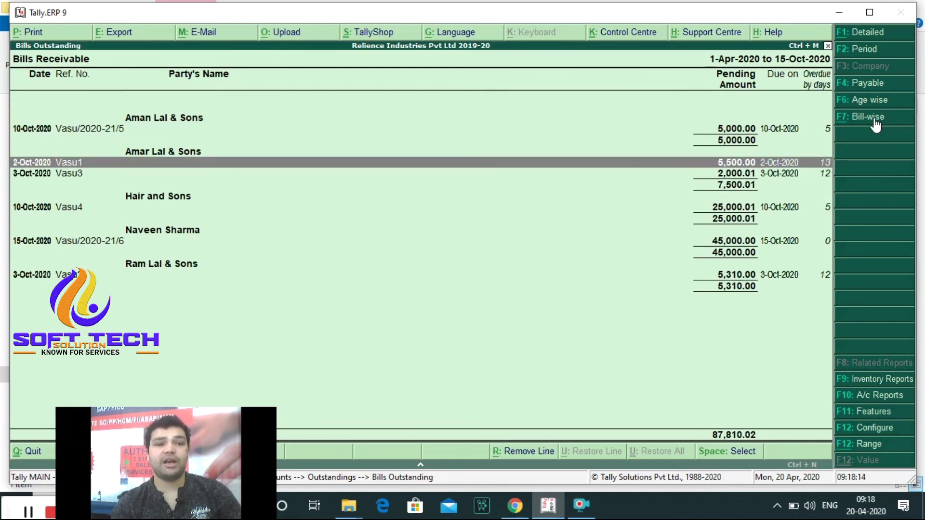
pyautogui.press('Down')
pyautogui.press('Up')
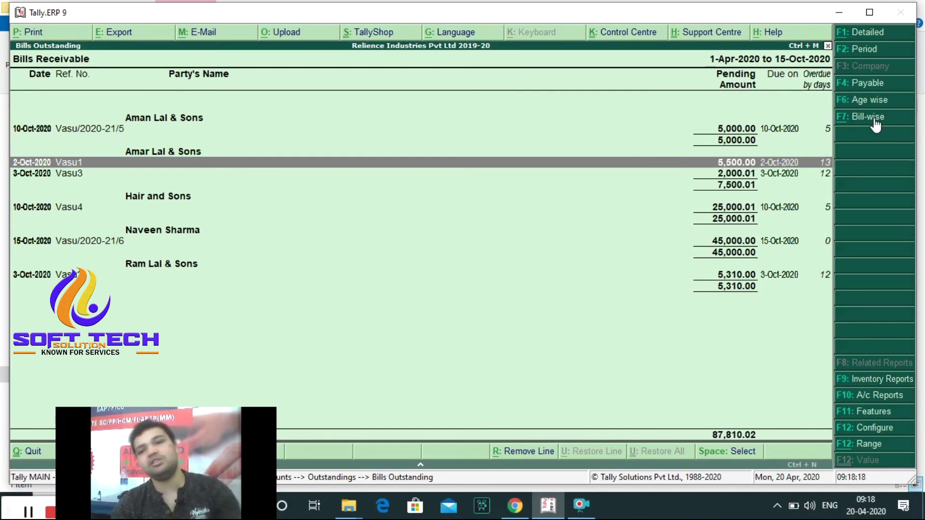
pyautogui.press('Down')
pyautogui.press('Down')
pyautogui.press('Down')
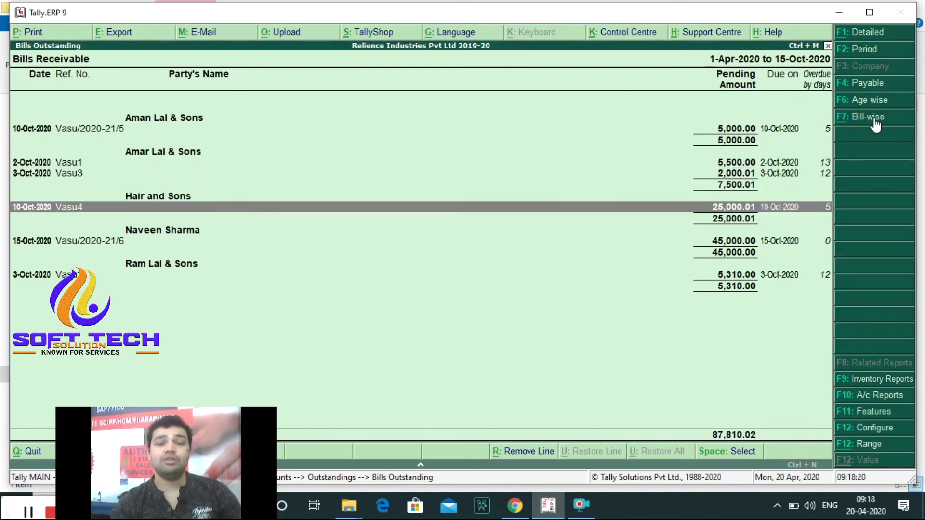
# - Open the ledger-wise outstandings report for Aman Lal & Sons
pyautogui.press('Escape')
pyautogui.press('Down')
pyautogui.press('Down')
pyautogui.press('Return')
pyautogui.press('Down')
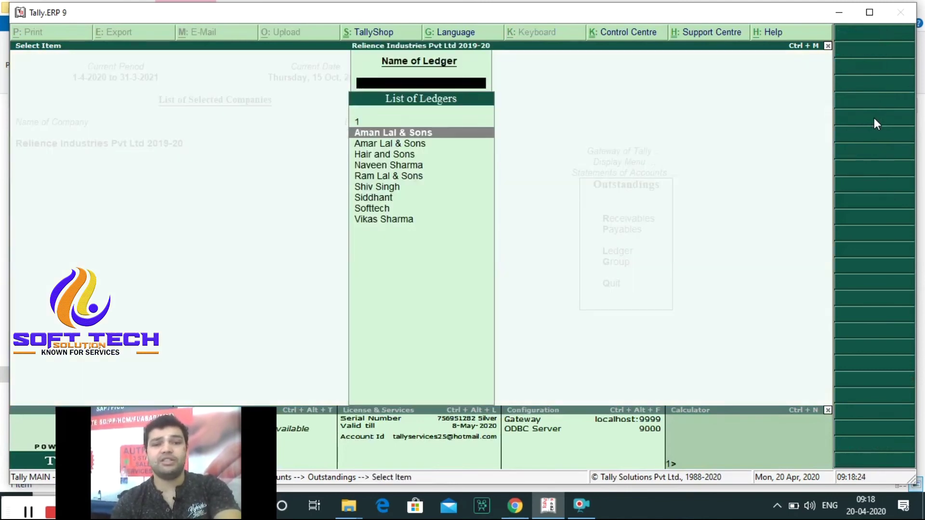
pyautogui.press('Return')
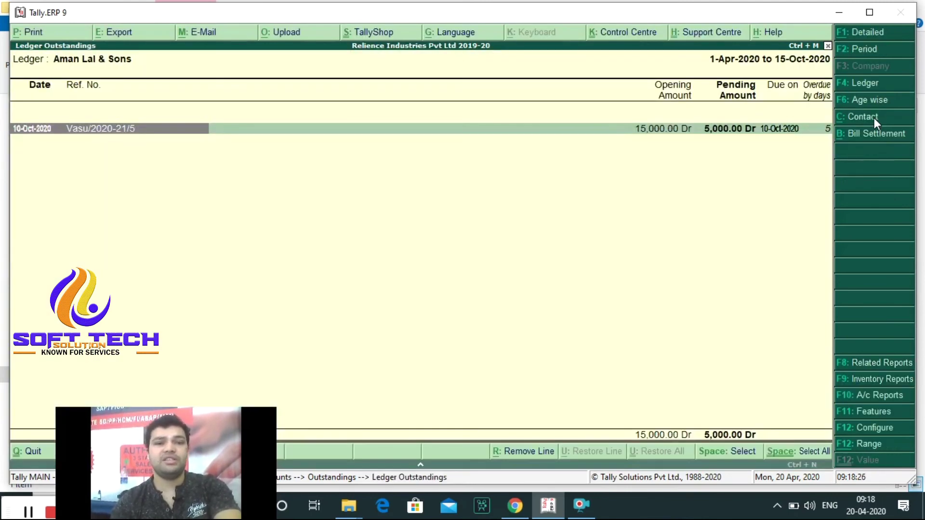
# - Open the ledger-wise outstandings report for Amar Lal & Sons and look through its pending bills
pyautogui.press('Escape')
pyautogui.press('Escape')
pyautogui.press('Down')
pyautogui.press('Up')
pyautogui.press('Return')
pyautogui.press('Down')
pyautogui.press('Down')
pyautogui.press('Return')
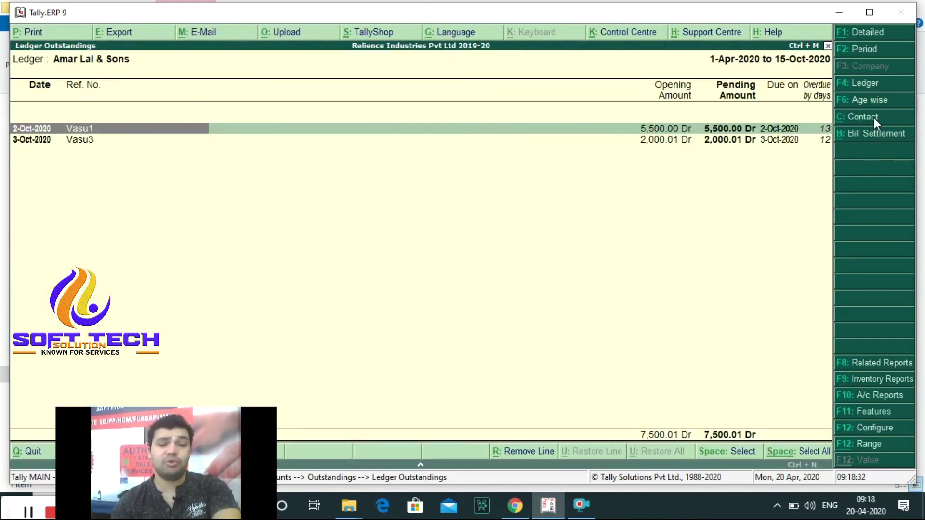
pyautogui.press('Down')
pyautogui.press('Up')
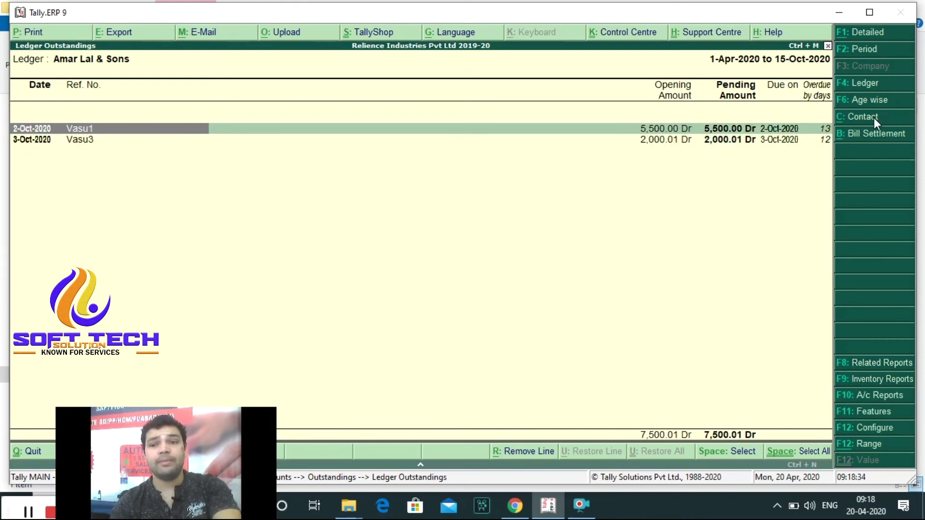
# - View the ledger contact details of Amar Lal & Sons and return to its outstanding bills
pyautogui.click(874, 118)
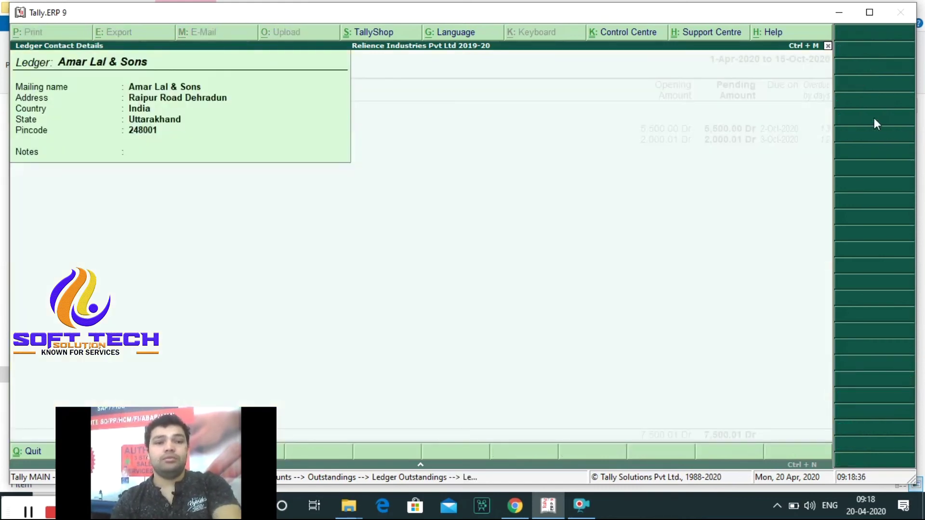
pyautogui.press('Escape')
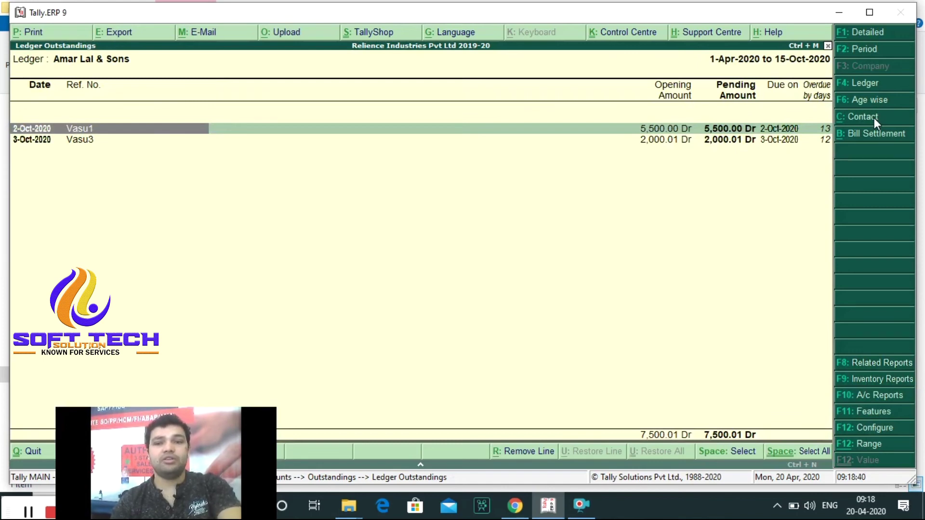
pyautogui.click(875, 119)
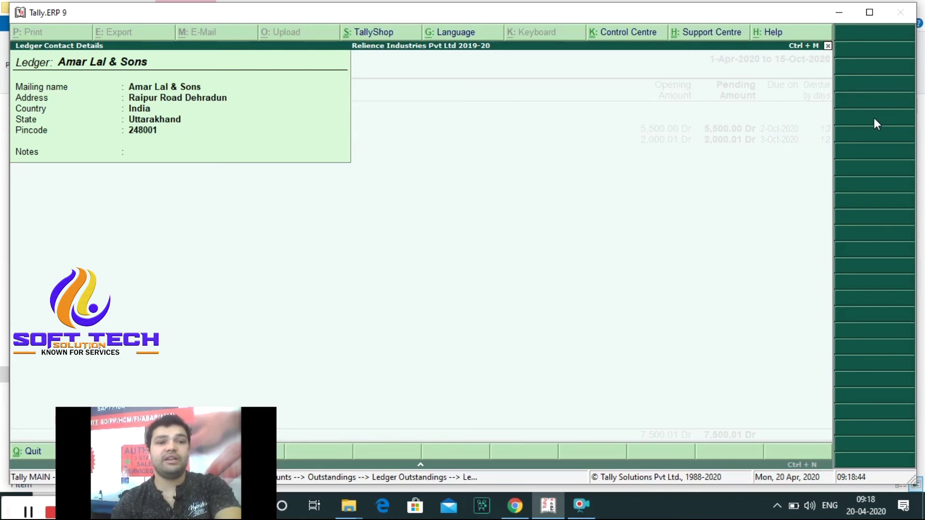
pyautogui.press('Escape')
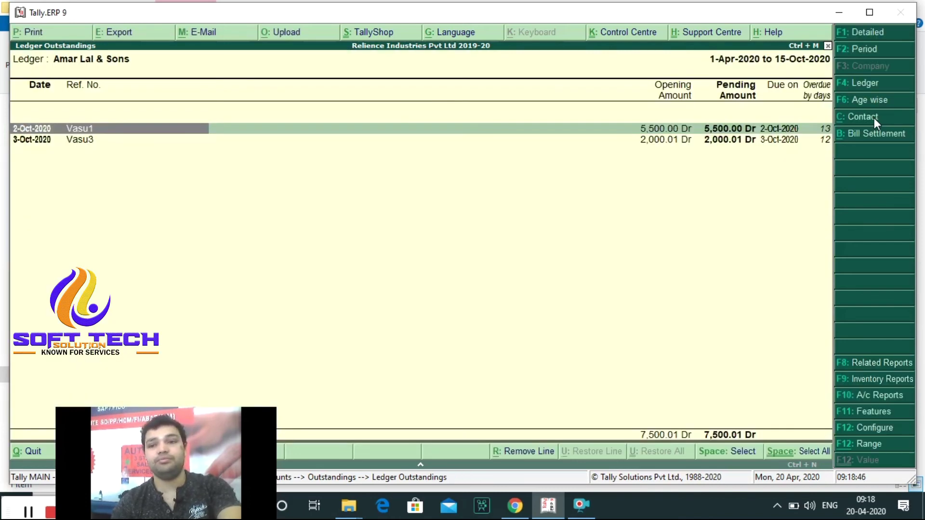
pyautogui.press('Down')
pyautogui.press('Up')
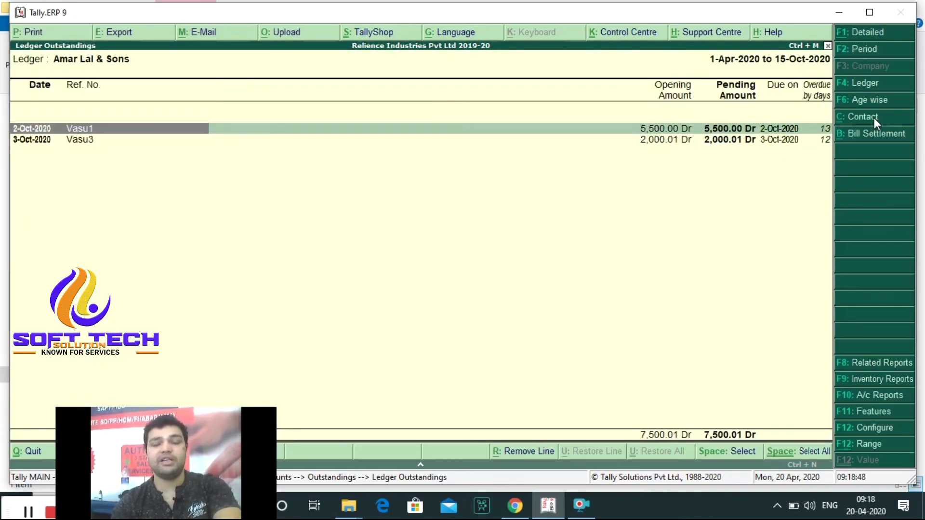
# - Generate a receipt through Bill Settlement for bill Vasu3, dated 15-Oct-2020, with Cash as the account and no narration
pyautogui.press('Down')
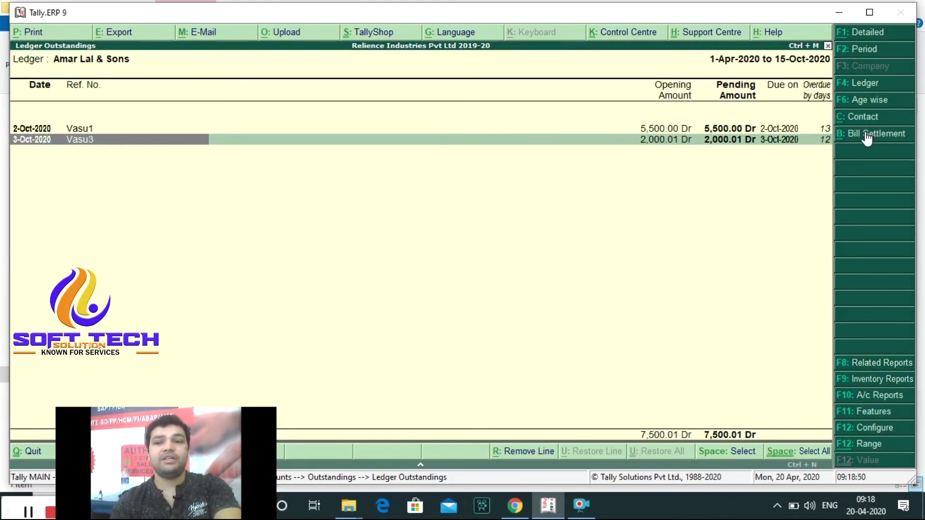
pyautogui.click(866, 133)
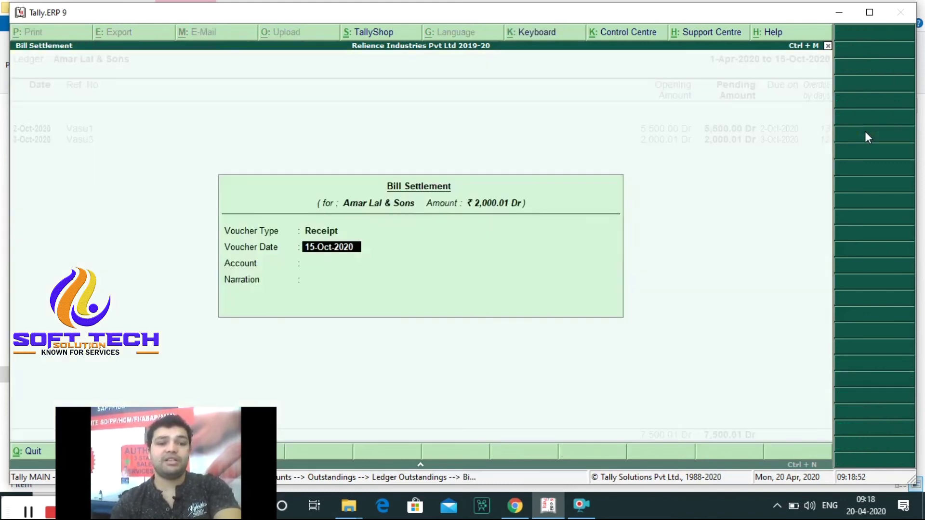
pyautogui.press('Return')
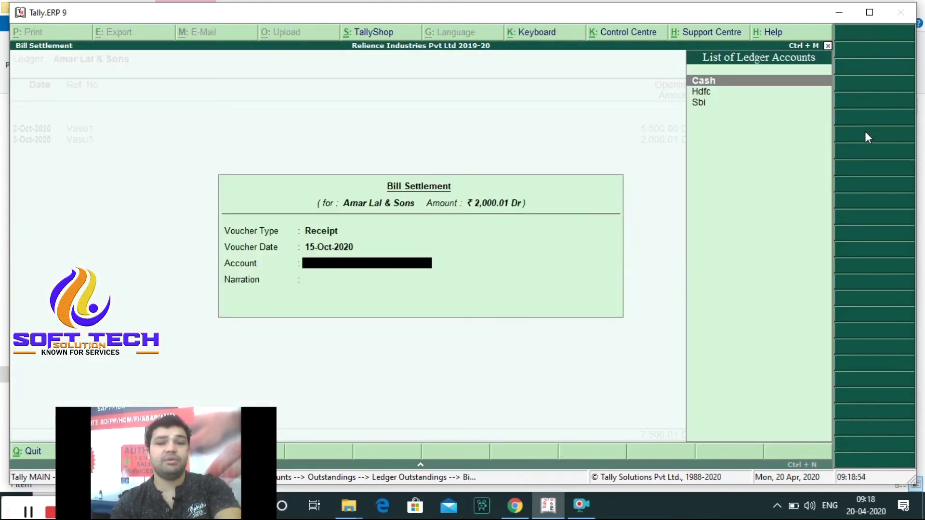
pyautogui.press('Down')
pyautogui.press('Down')
pyautogui.press('Up')
pyautogui.press('Up')
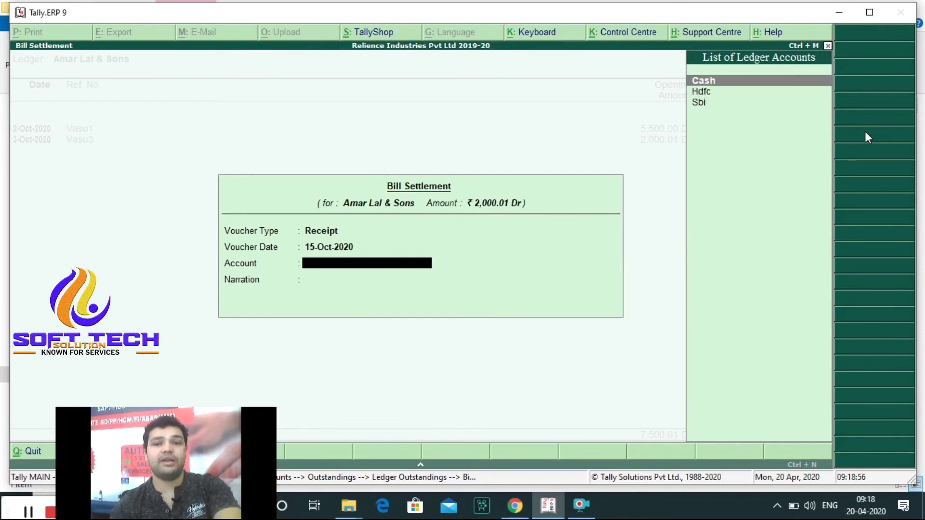
pyautogui.press('Return')
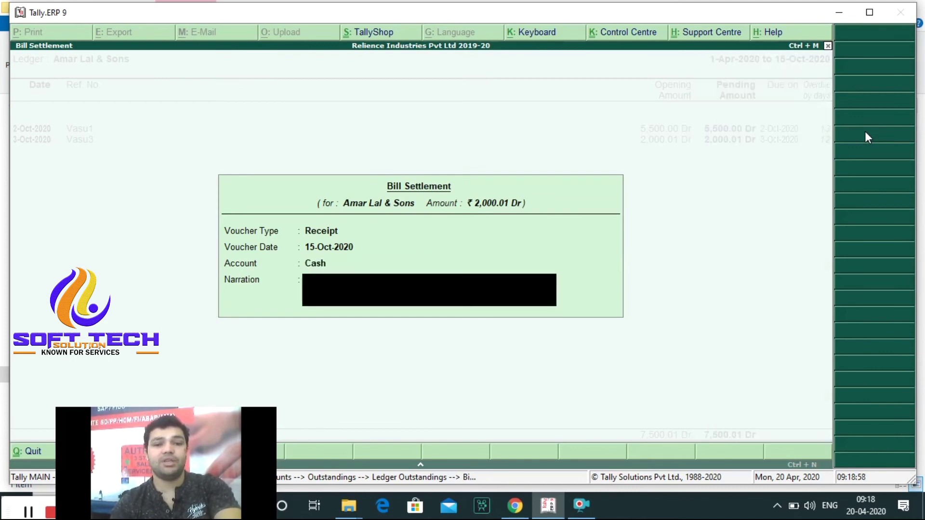
pyautogui.press('Return')
pyautogui.press('Return')
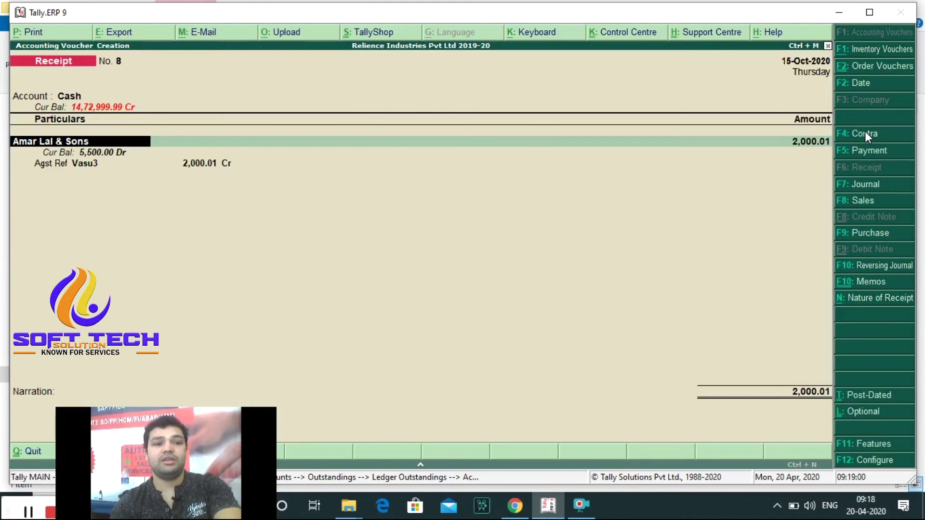
# - Check the pending bills available for the receipt's Agst Ref and quit the voucher without saving
pyautogui.press('Return')
pyautogui.press('Up')
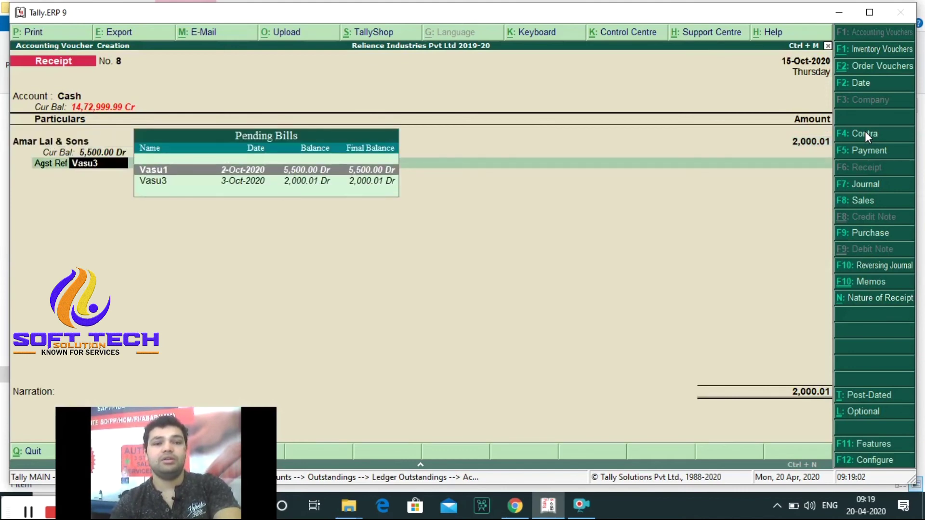
pyautogui.press('Down')
pyautogui.press('Up')
pyautogui.press('Escape')
pyautogui.press('Escape')
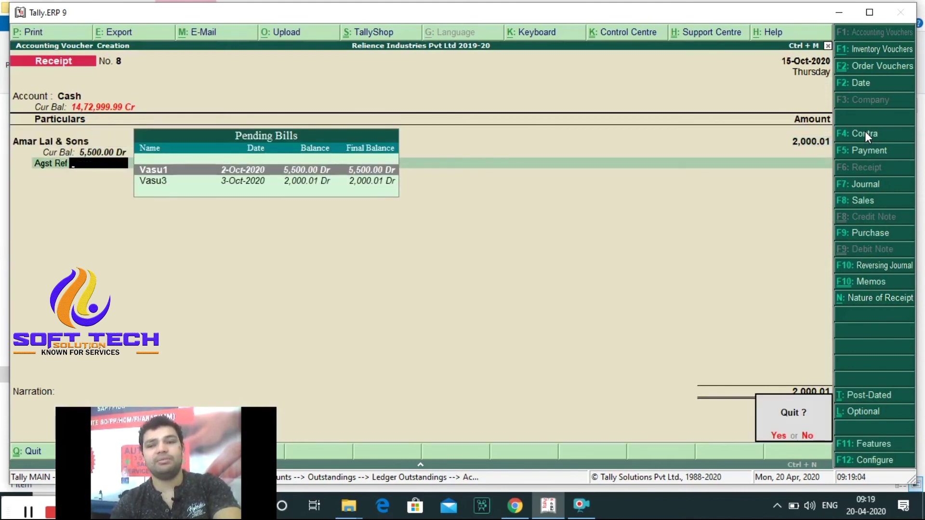
pyautogui.press('Return')
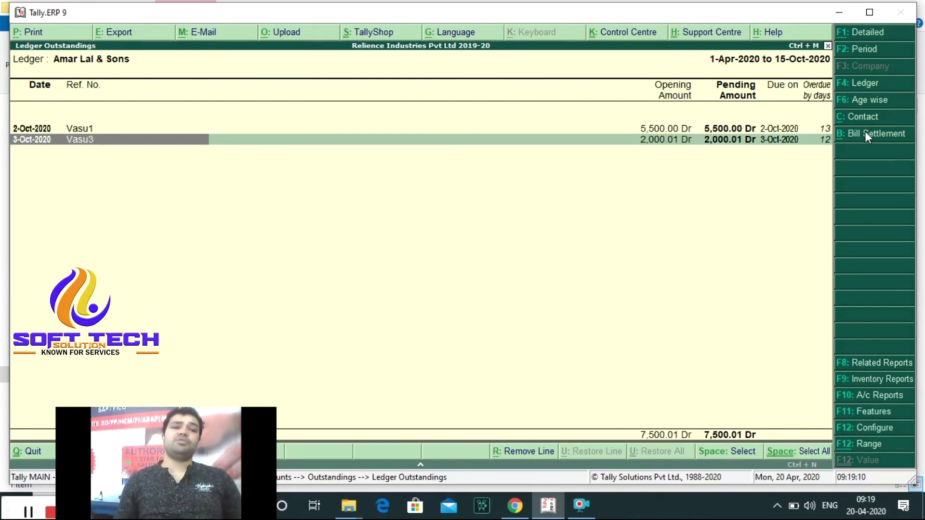
# - Close the Amar Lal & Sons outstandings and go back to the Display Menu
pyautogui.press('Up')
pyautogui.press('Down')
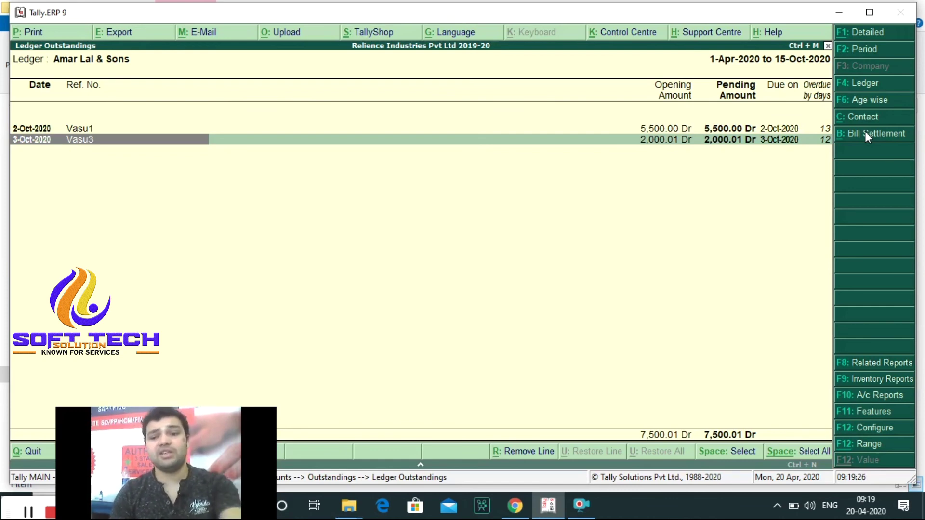
pyautogui.press('Escape')
pyautogui.press('Escape')
pyautogui.press('Escape')
pyautogui.press('Escape')
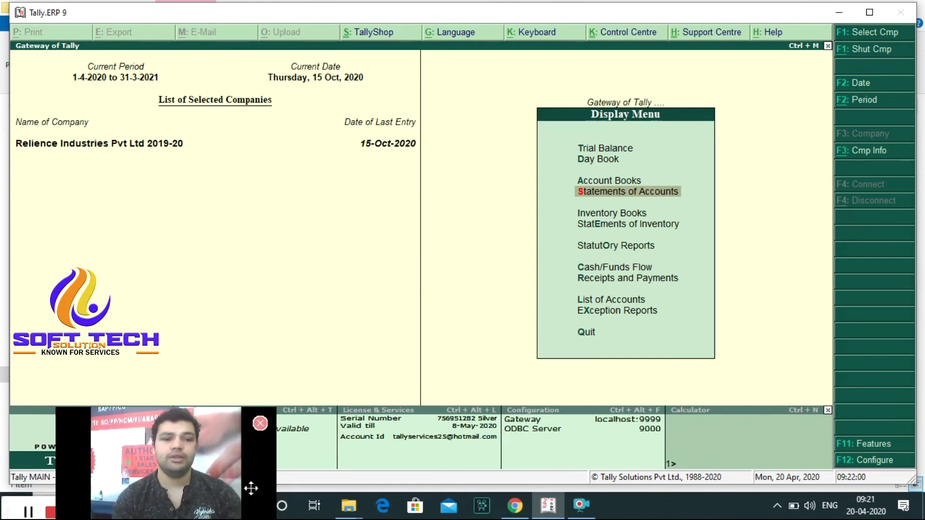
pyautogui.moveTo(188, 465); pyautogui.dragTo(838, 465)
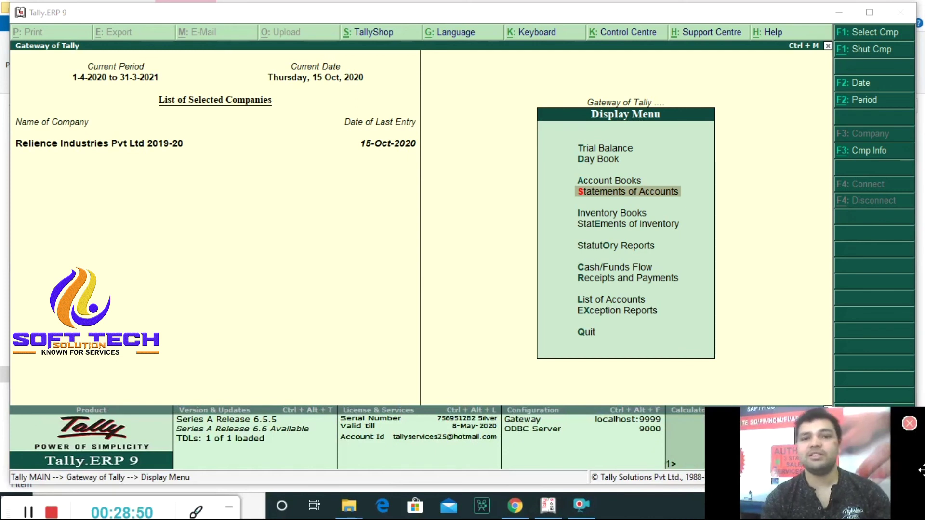